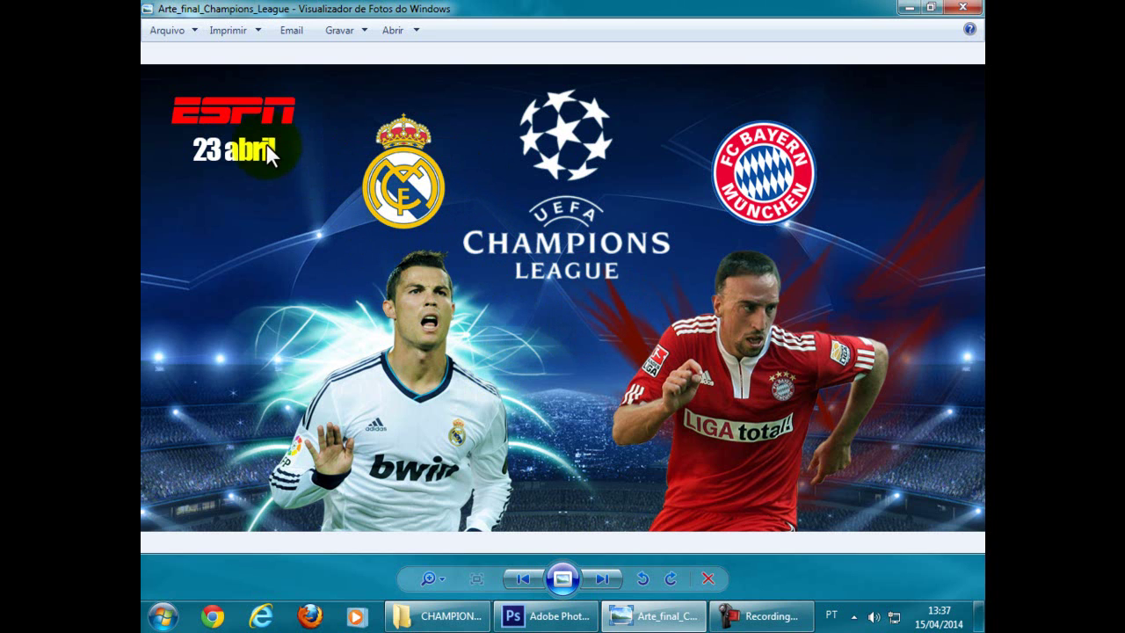
# Examine the finished Champions League artwork up close, including the crests, players, ESPN logo and date.
pyautogui.scroll(2, 267, 145)
pyautogui.moveTo(530, 294); pyautogui.dragTo(377, 284)
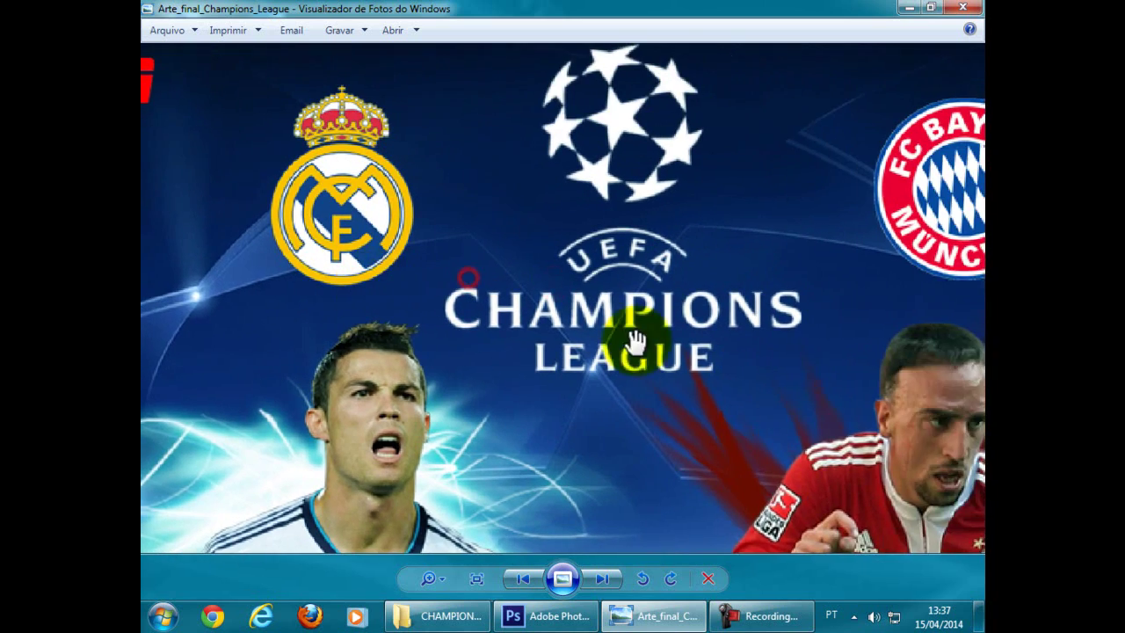
pyautogui.moveTo(831, 389); pyautogui.dragTo(566, 403)
pyautogui.scroll(-3, 566, 402)
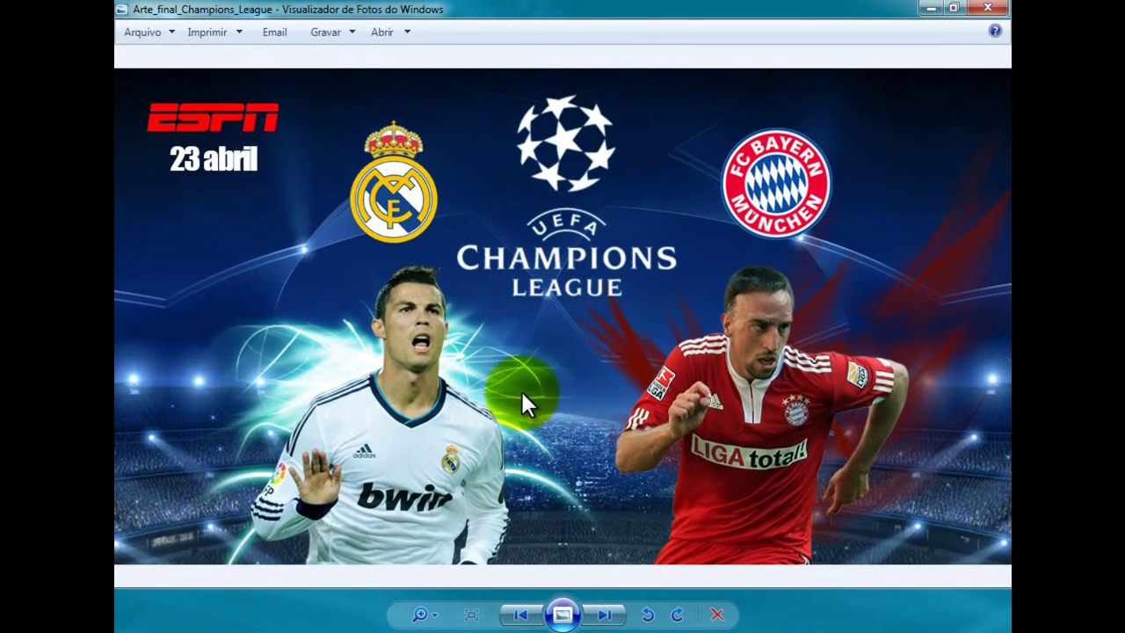
pyautogui.scroll(4, 228, 118)
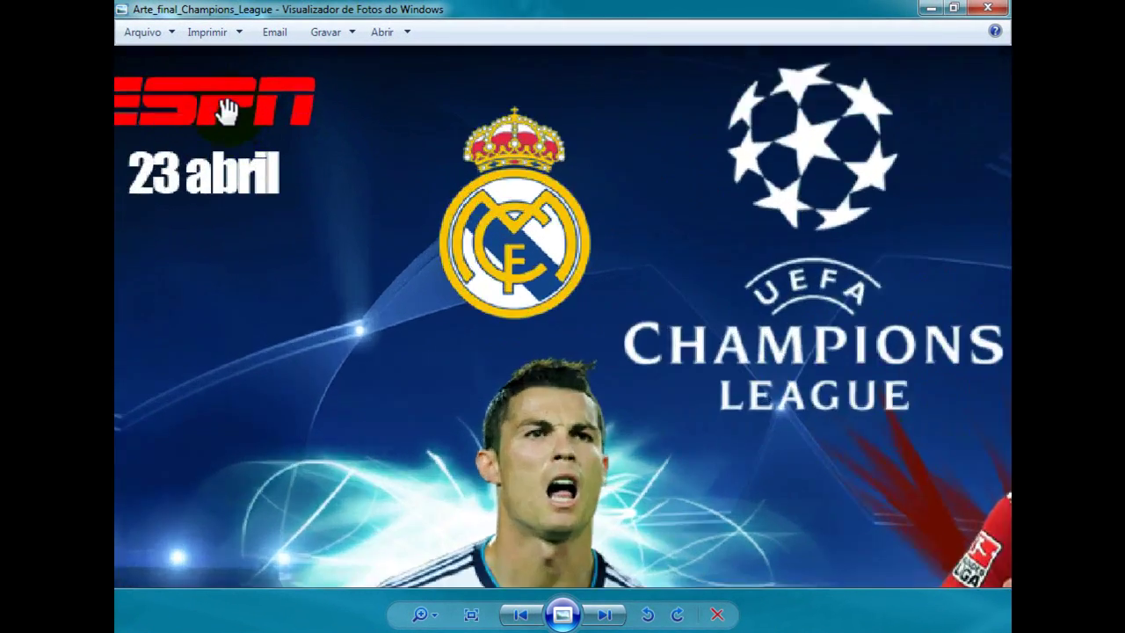
pyautogui.scroll(-4, 387, 188)
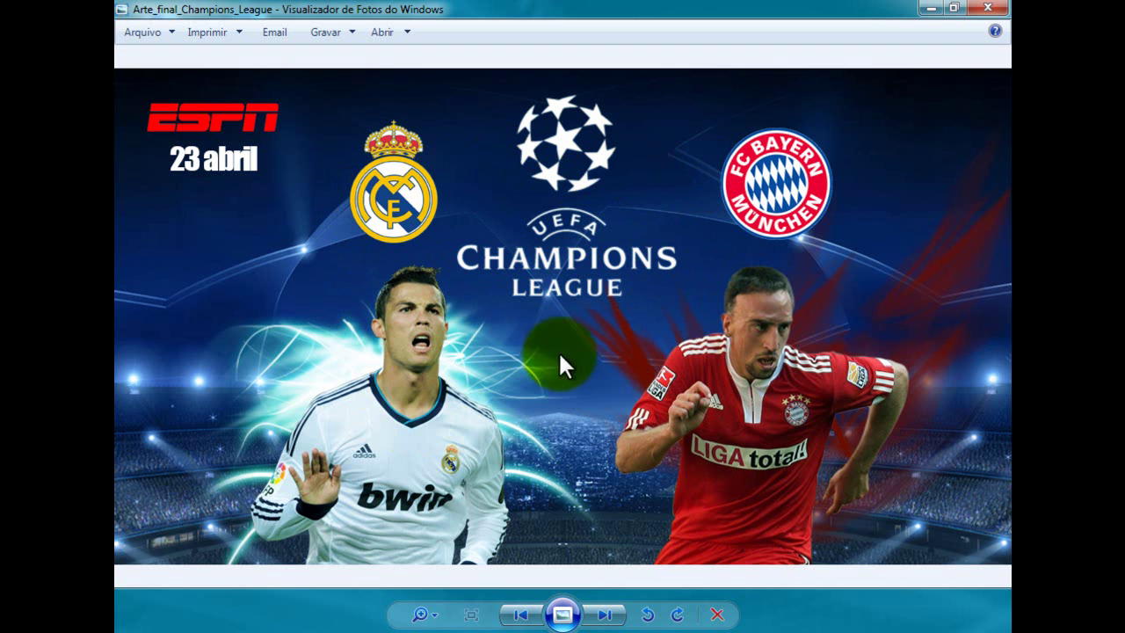
# Open Background_01 from the CHAMPIONS LEAGUE folder in Windows Photo Viewer.
pyautogui.click(466, 632)
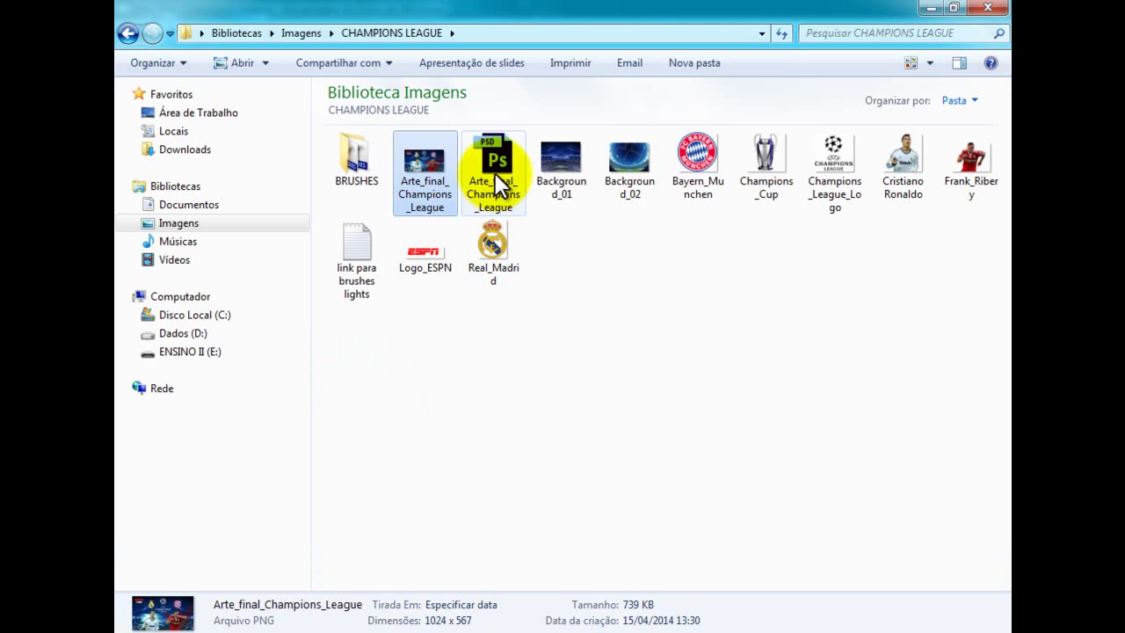
pyautogui.click(553, 163)
pyautogui.click(635, 164)
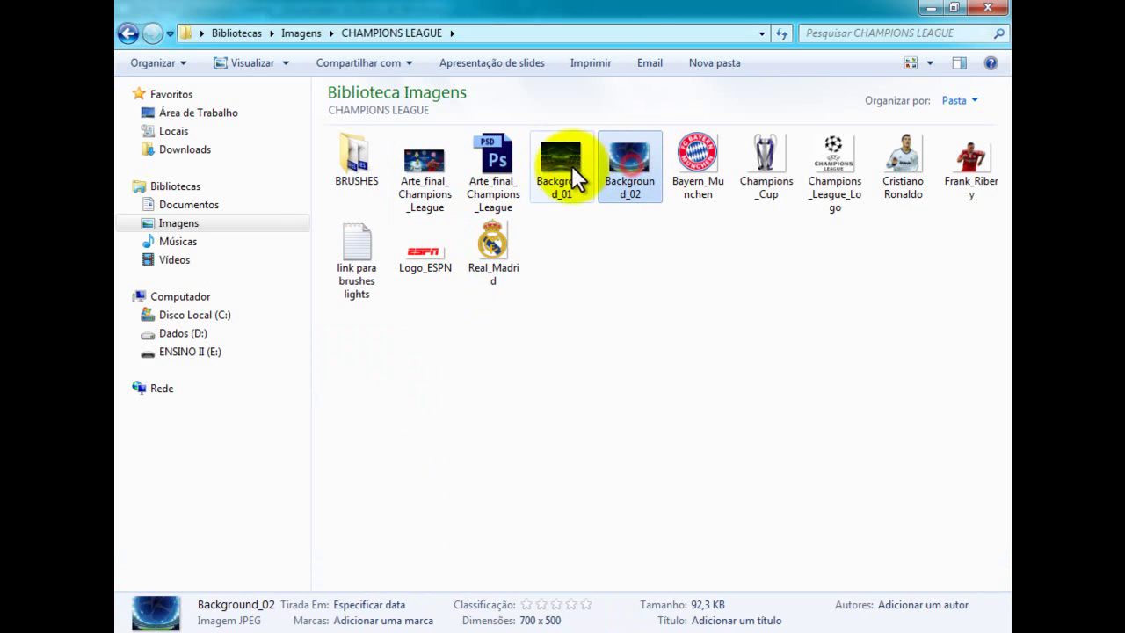
pyautogui.rightClick(570, 165)
pyautogui.moveTo(626, 313)
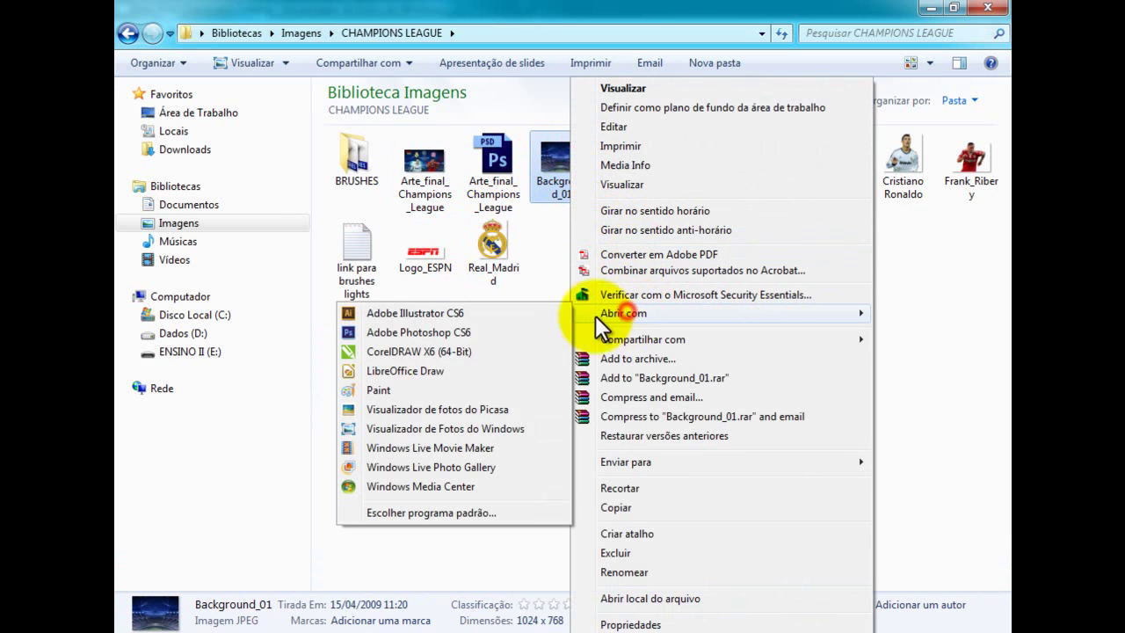
pyautogui.click(450, 424)
# Look through the source images, including both backgrounds, the club crest, player cutouts and ESPN logo, and close the viewer.
pyautogui.click(606, 615)
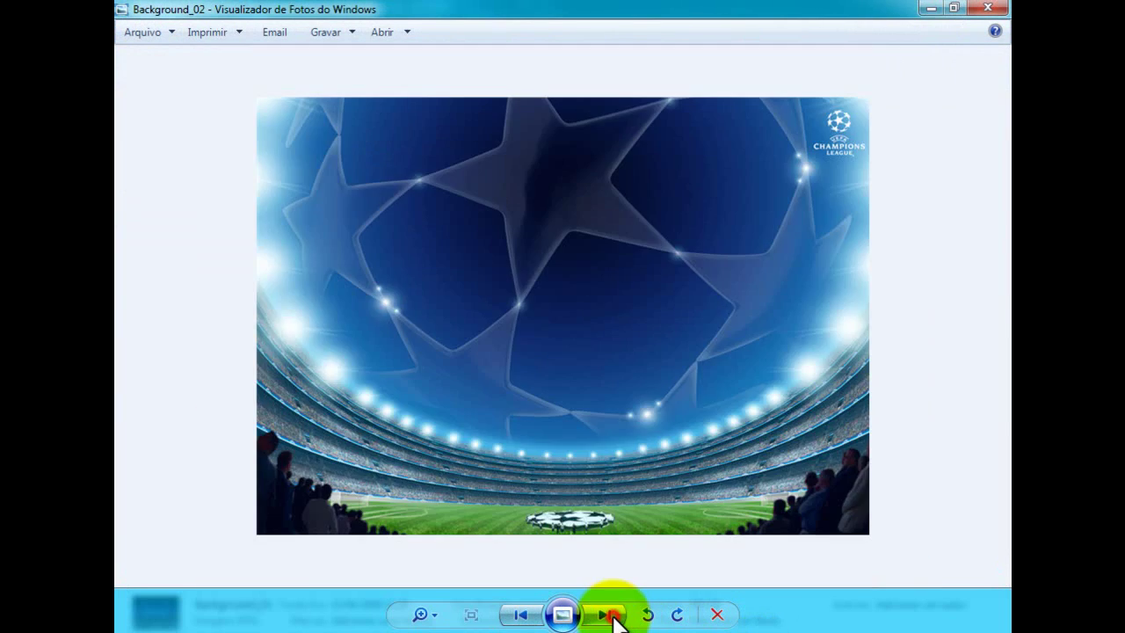
pyautogui.click(612, 616)
pyautogui.click(521, 615)
pyautogui.click(521, 615)
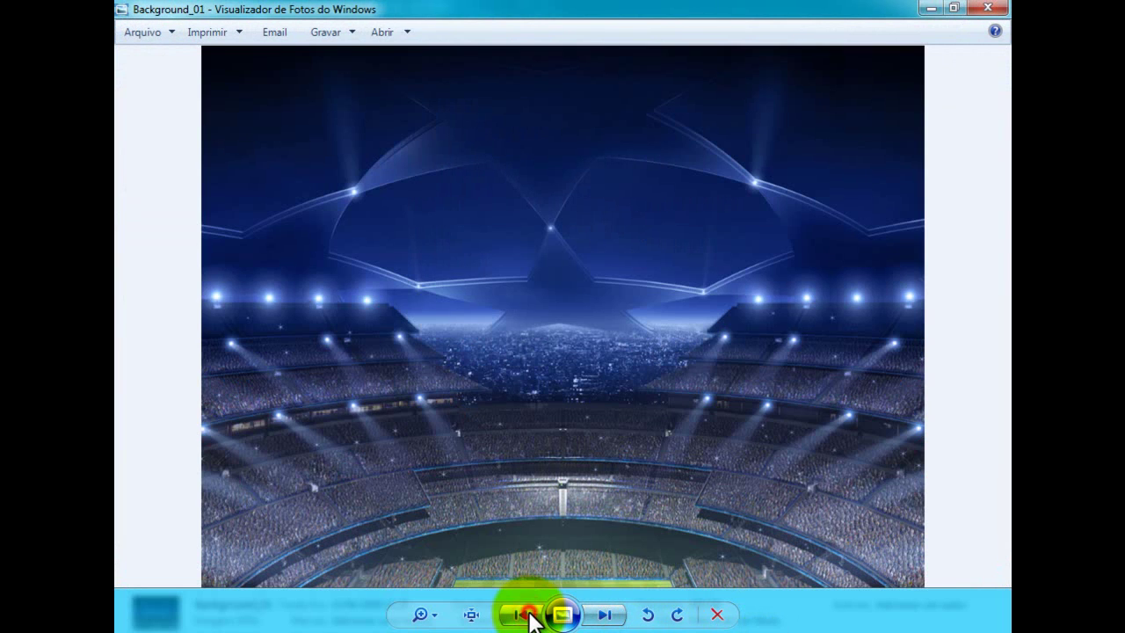
pyautogui.click(605, 615)
pyautogui.click(605, 615)
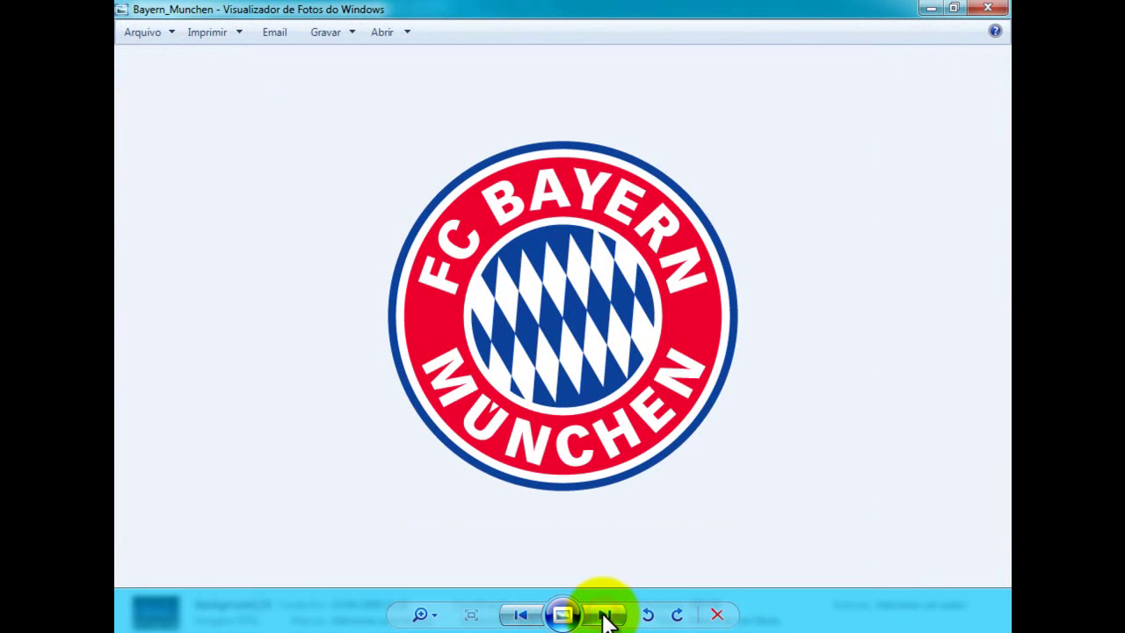
pyautogui.click(606, 615)
pyautogui.click(528, 616)
pyautogui.click(610, 615)
pyautogui.click(610, 615)
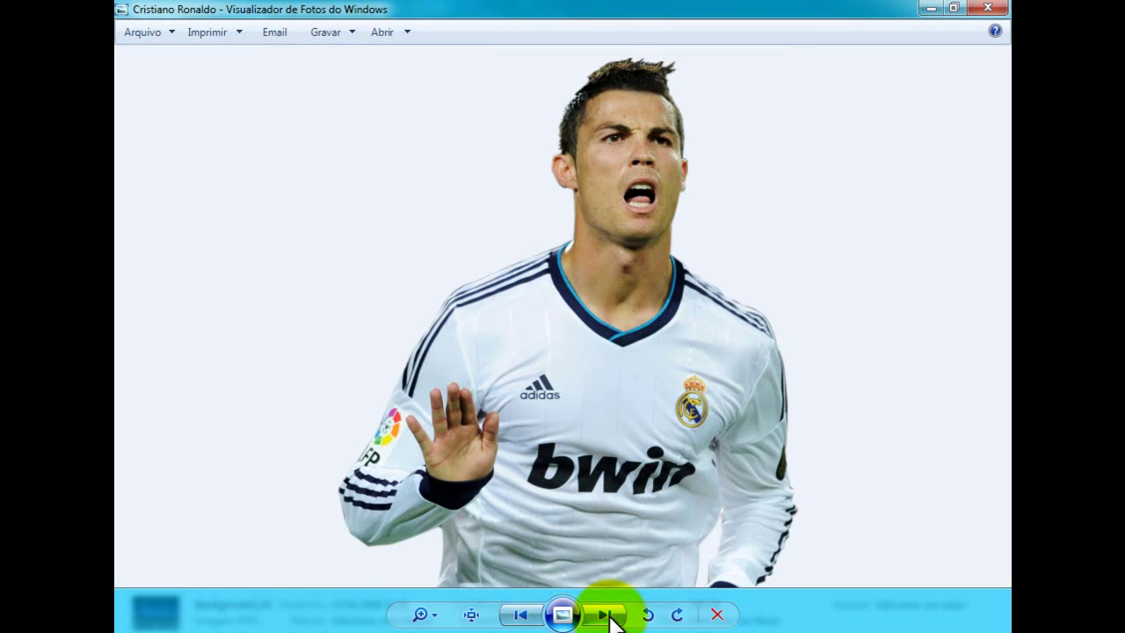
pyautogui.click(610, 615)
pyautogui.click(610, 615)
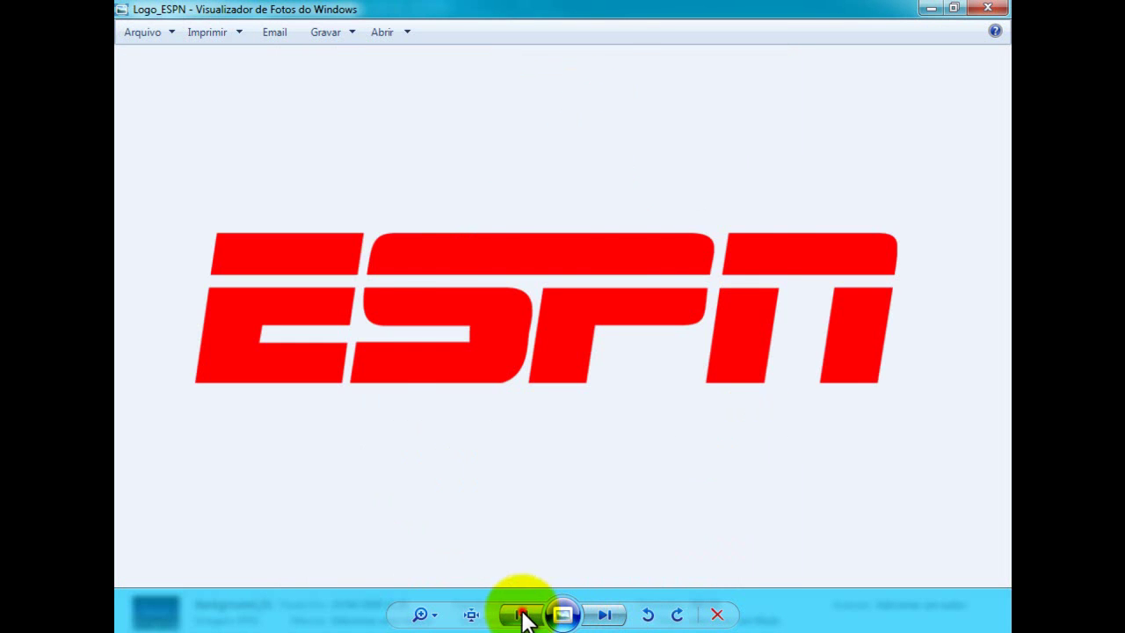
pyautogui.click(521, 615)
pyautogui.click(521, 615)
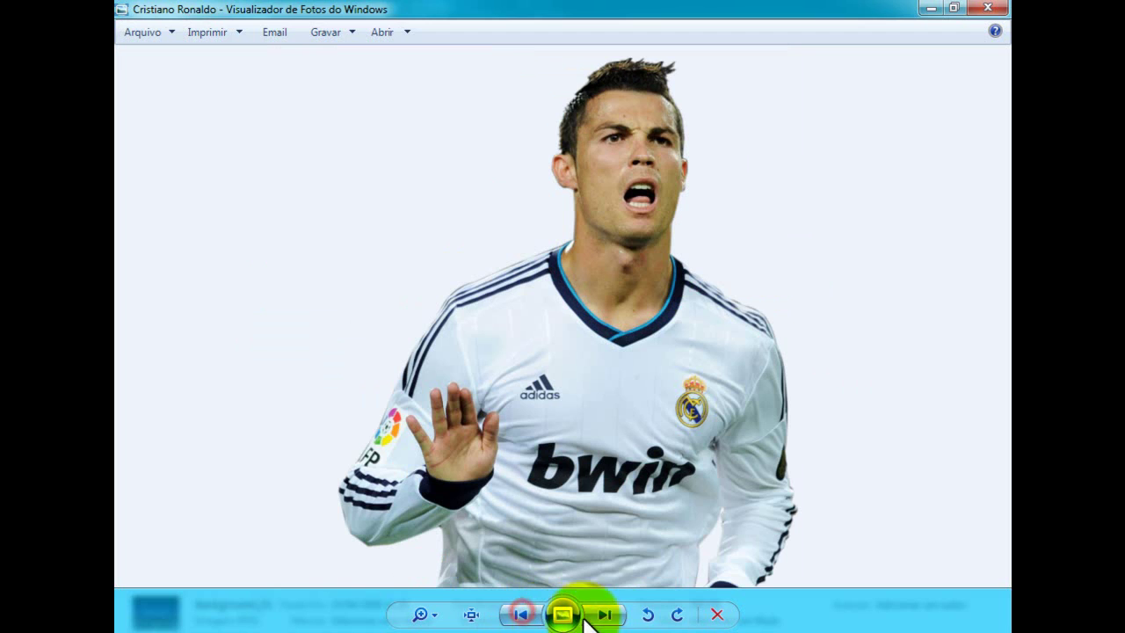
pyautogui.click(978, 13)
# Switch to Photoshop and open Background_01 from the CHAMPIONS LEAGUE folder, keeping its embedded colour profile.
pyautogui.click(607, 629)
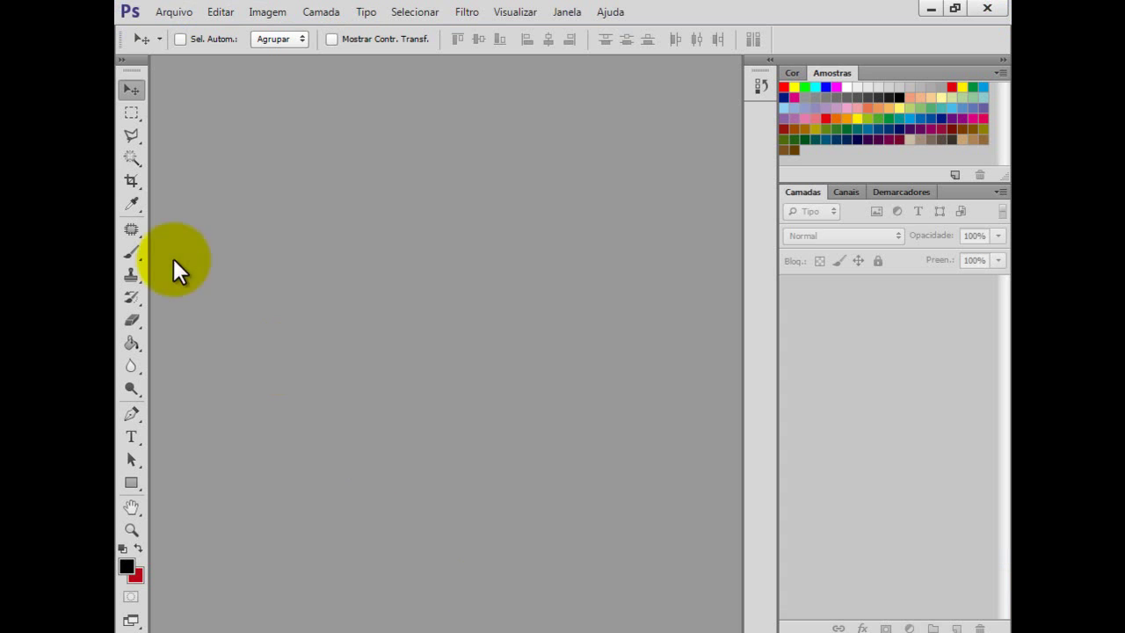
pyautogui.click(174, 11)
pyautogui.click(184, 48)
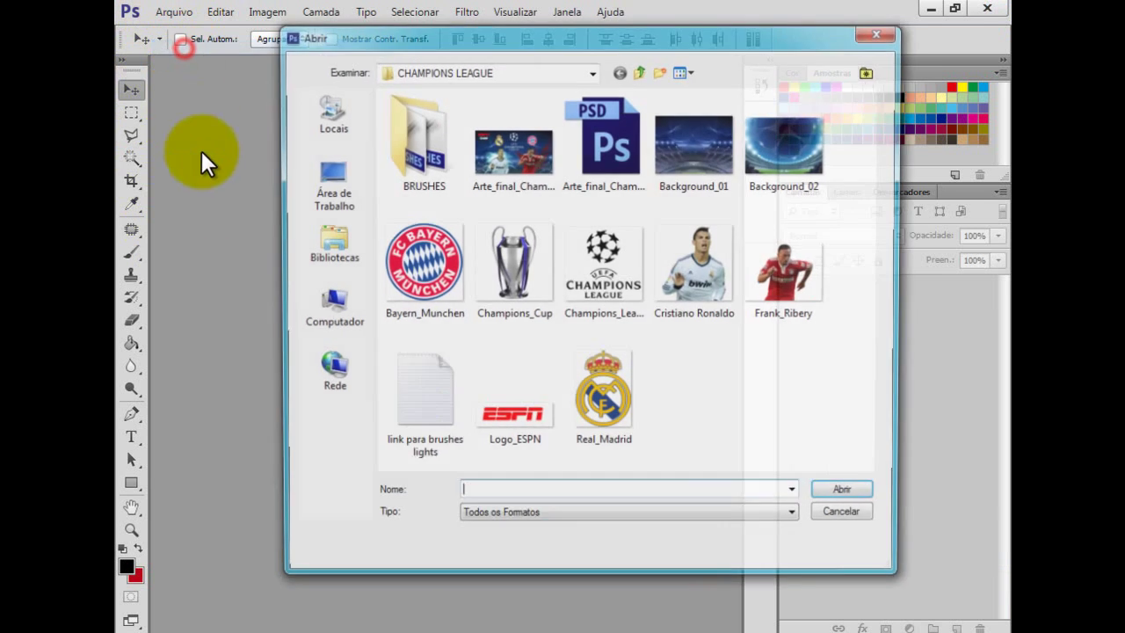
pyautogui.click(691, 170)
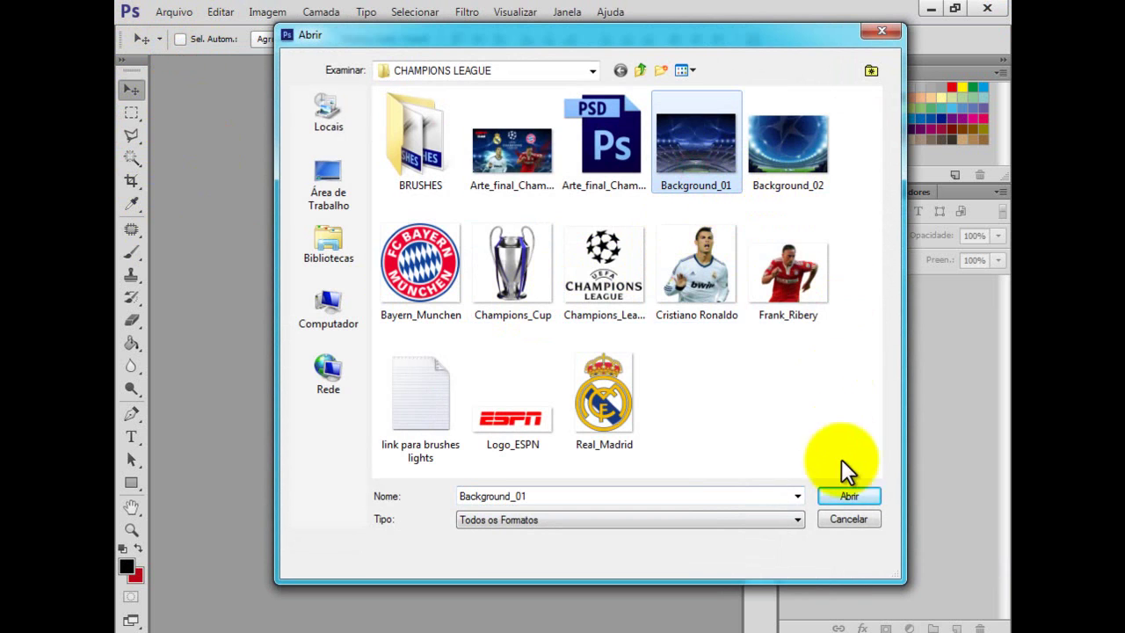
pyautogui.click(842, 496)
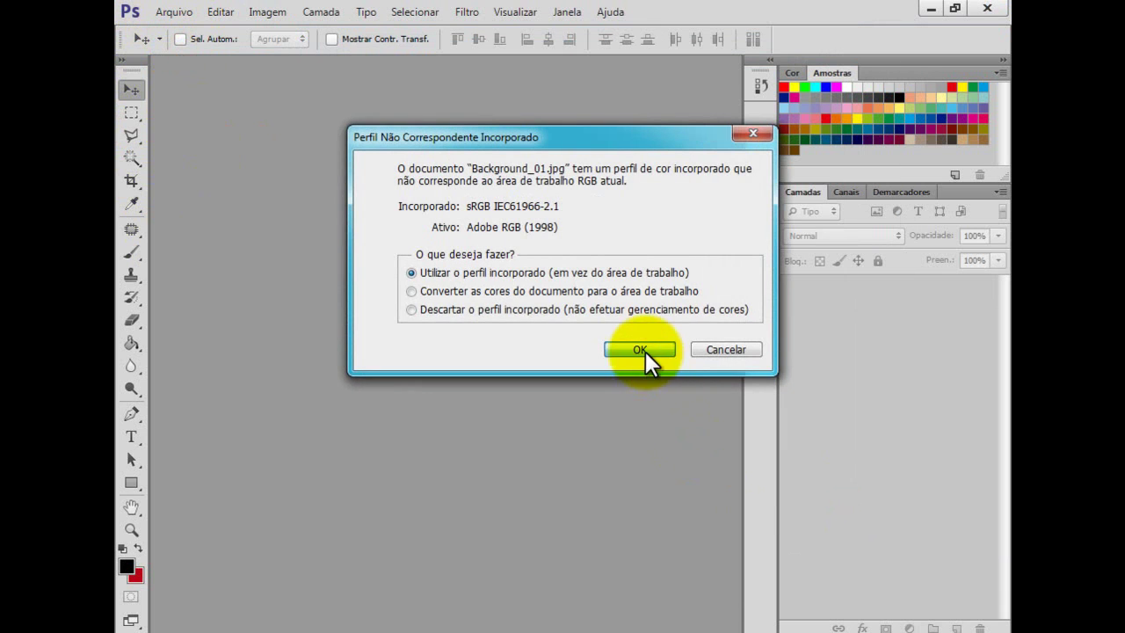
pyautogui.click(645, 350)
# Unlock the stadium image's background layer and rename it "background".
pyautogui.moveTo(976, 287); pyautogui.dragTo(980, 626)
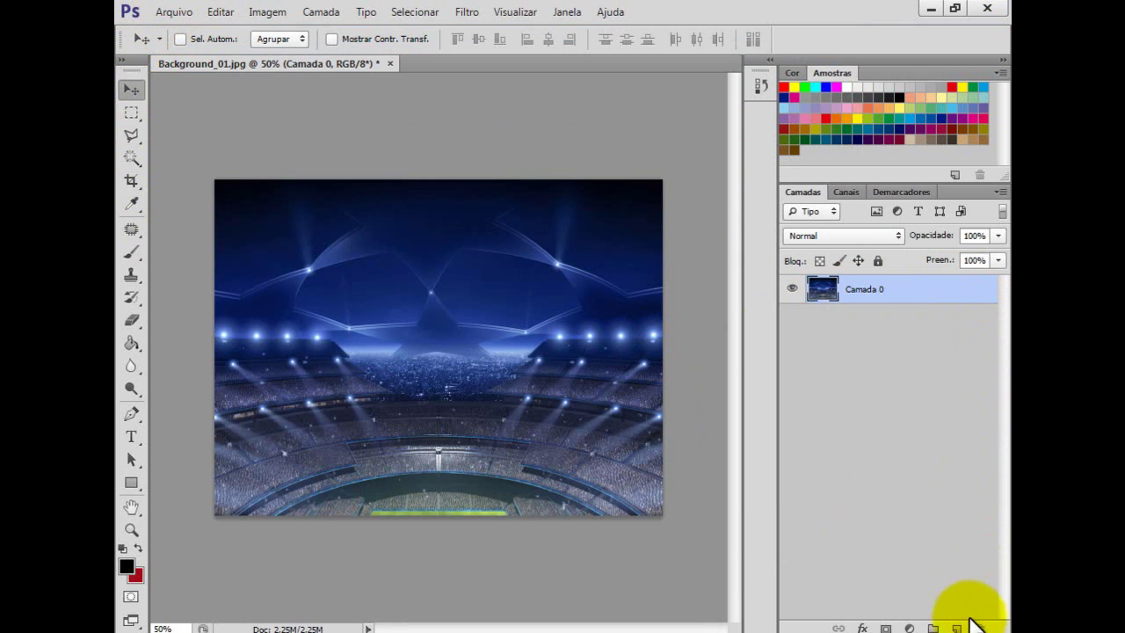
pyautogui.doubleClick(861, 290)
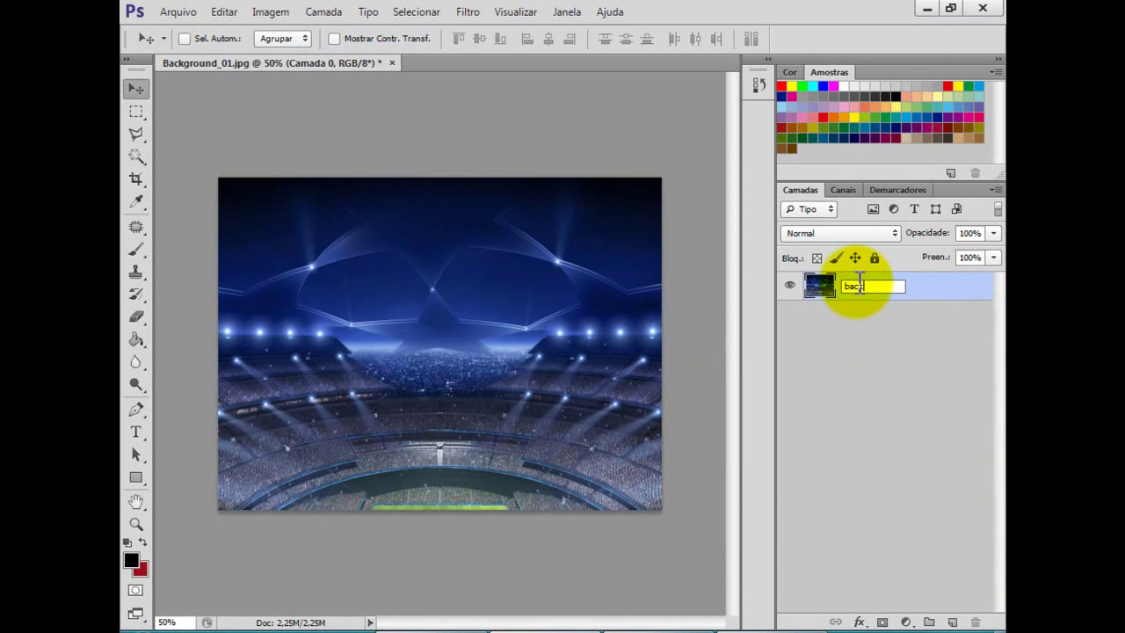
pyautogui.press('Return')
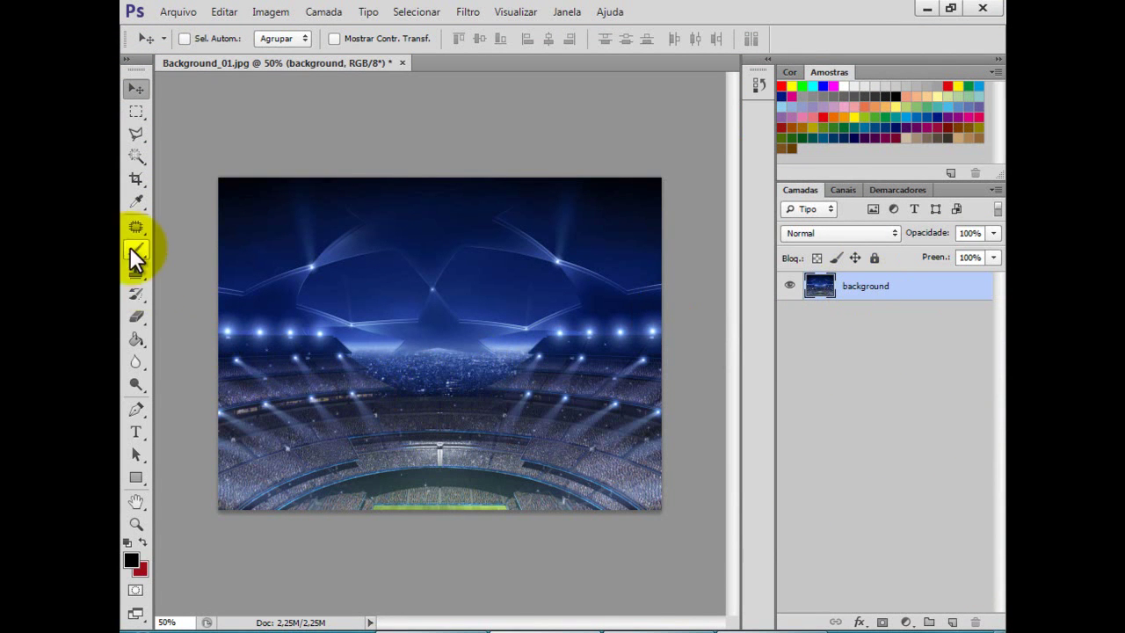
# Crop off the lower part of the stadium image with the pitch, using the finished artwork as the reference for proportions.
pyautogui.click(137, 178)
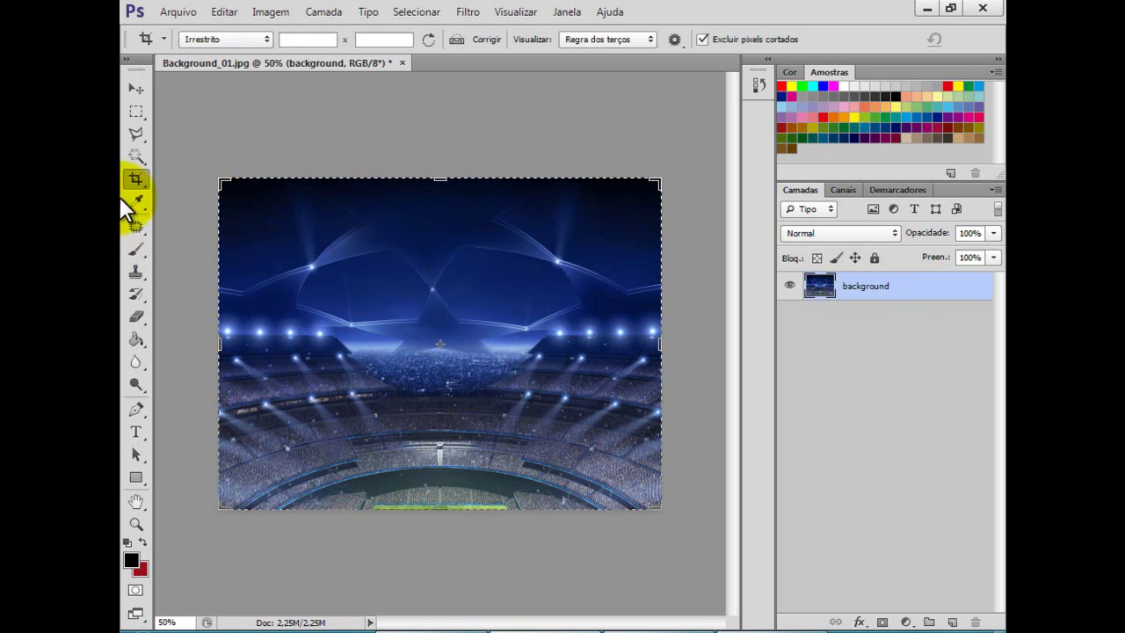
pyautogui.click(648, 629)
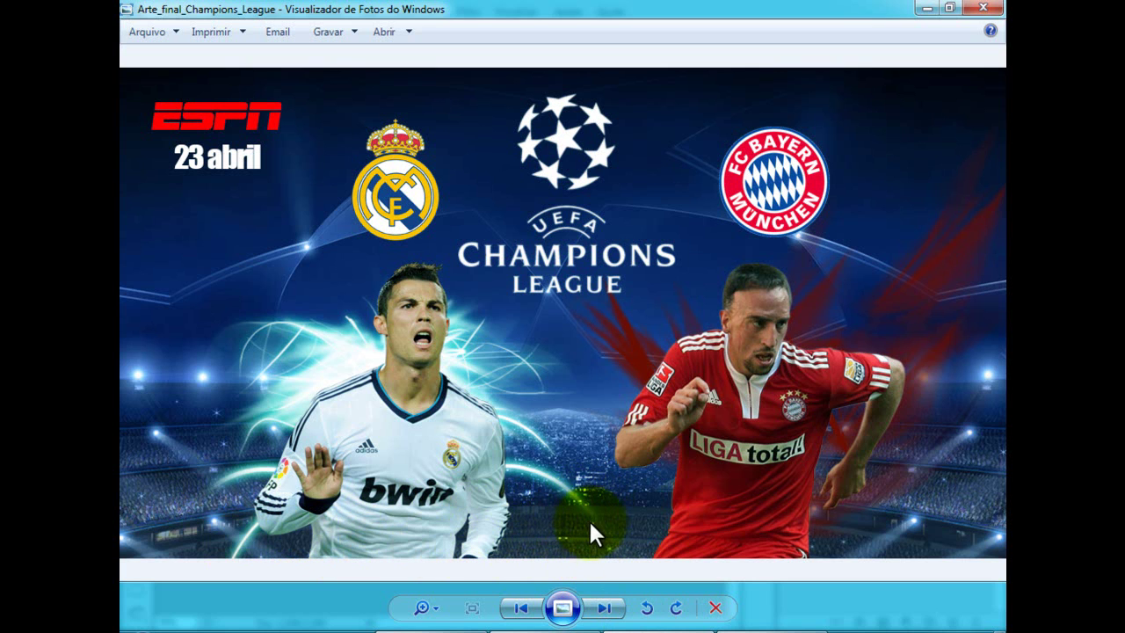
pyautogui.click(603, 624)
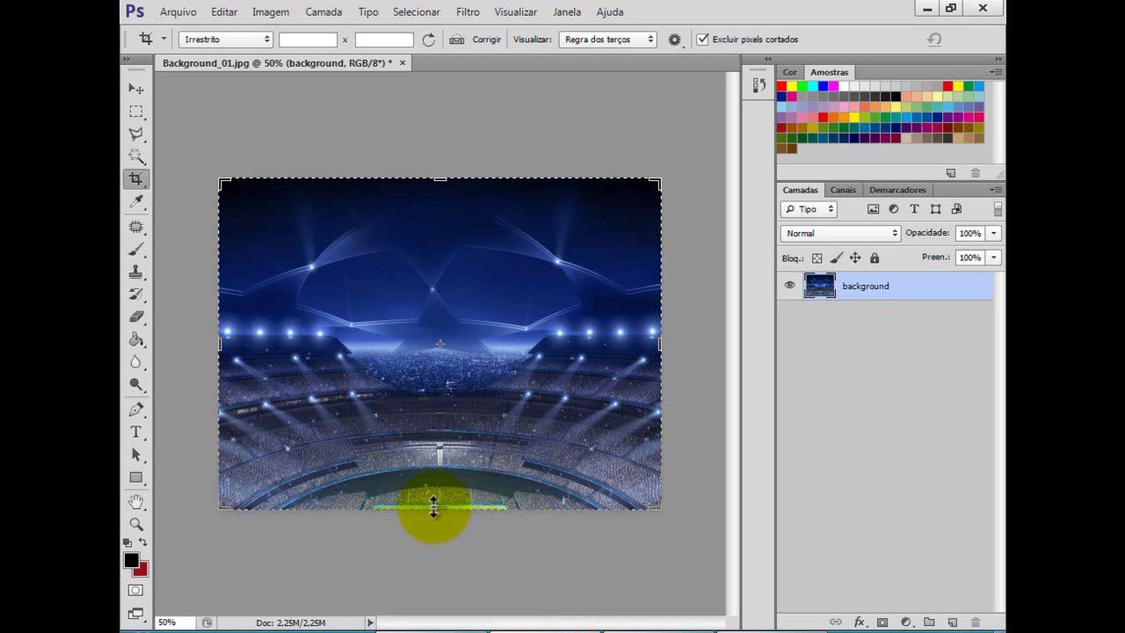
pyautogui.moveTo(439, 505)
pyautogui.mouseDown()
pyautogui.moveTo(445, 466)
pyautogui.moveTo(434, 465)
pyautogui.mouseUp()
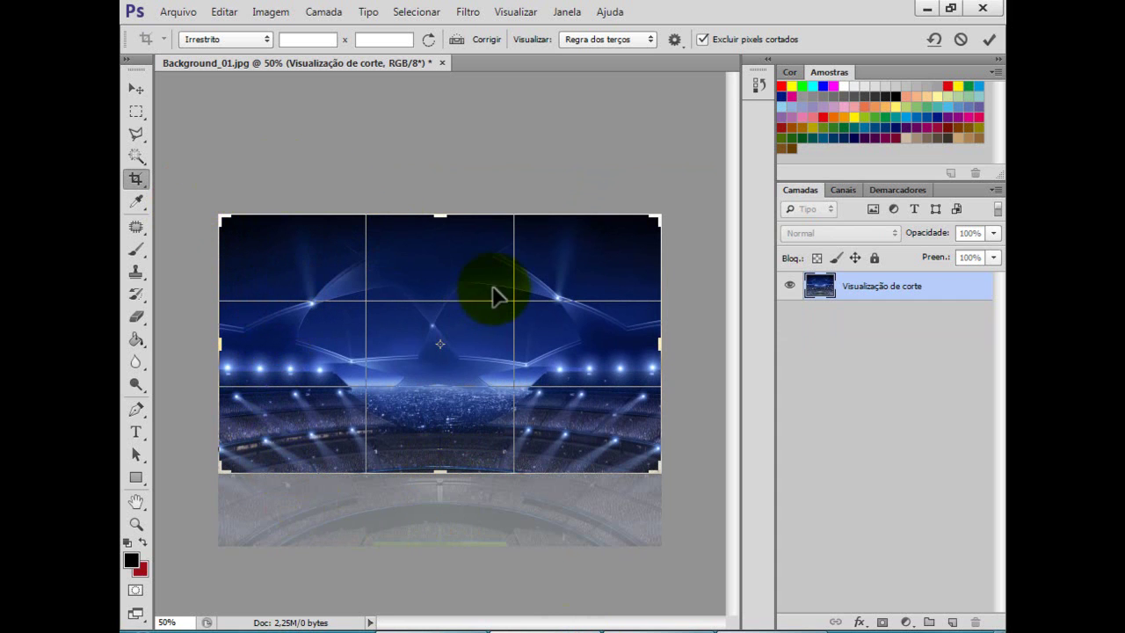
pyautogui.press('Return')
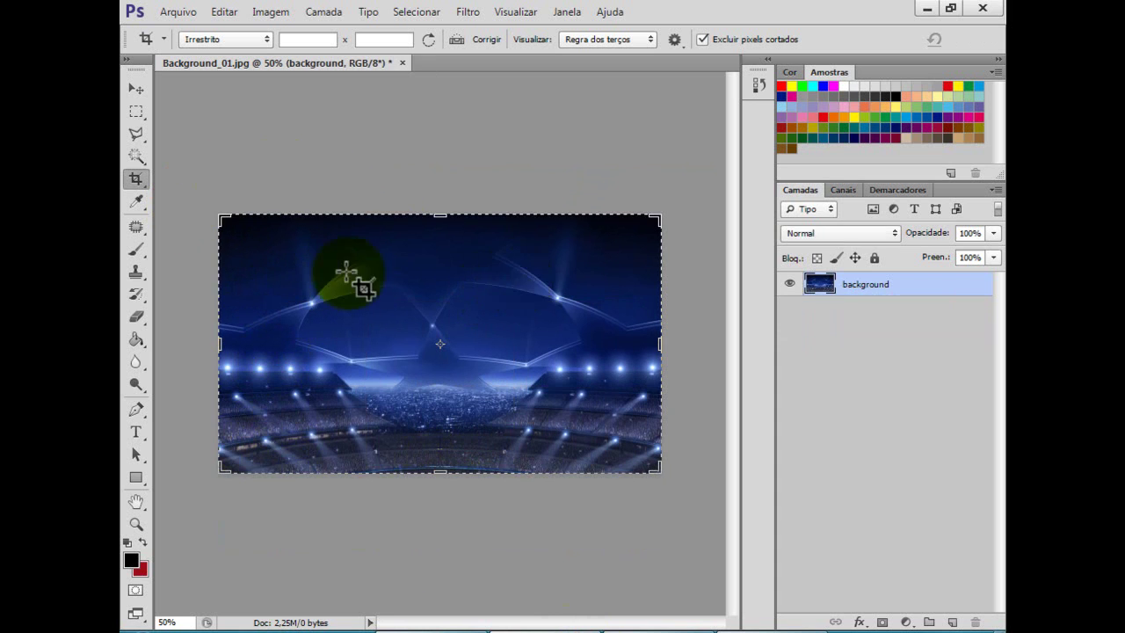
pyautogui.click(137, 88)
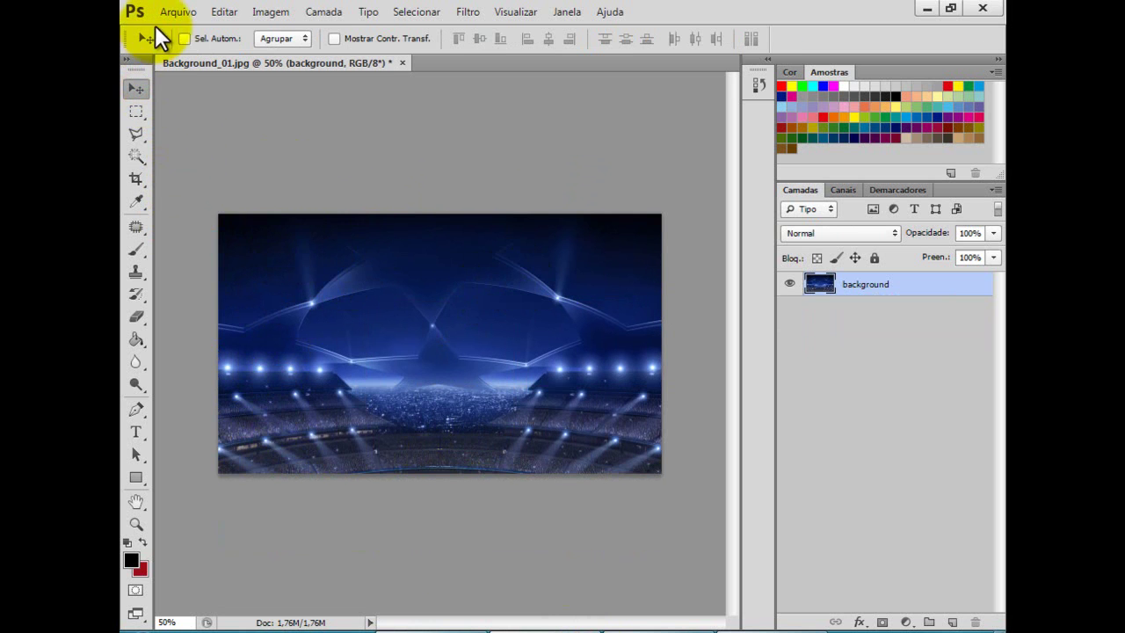
# Open the Cristiano Ronaldo and Frank_Ribery images together, assigning the working RGB profile Adobe RGB (1998) to both.
pyautogui.click(176, 13)
pyautogui.click(183, 45)
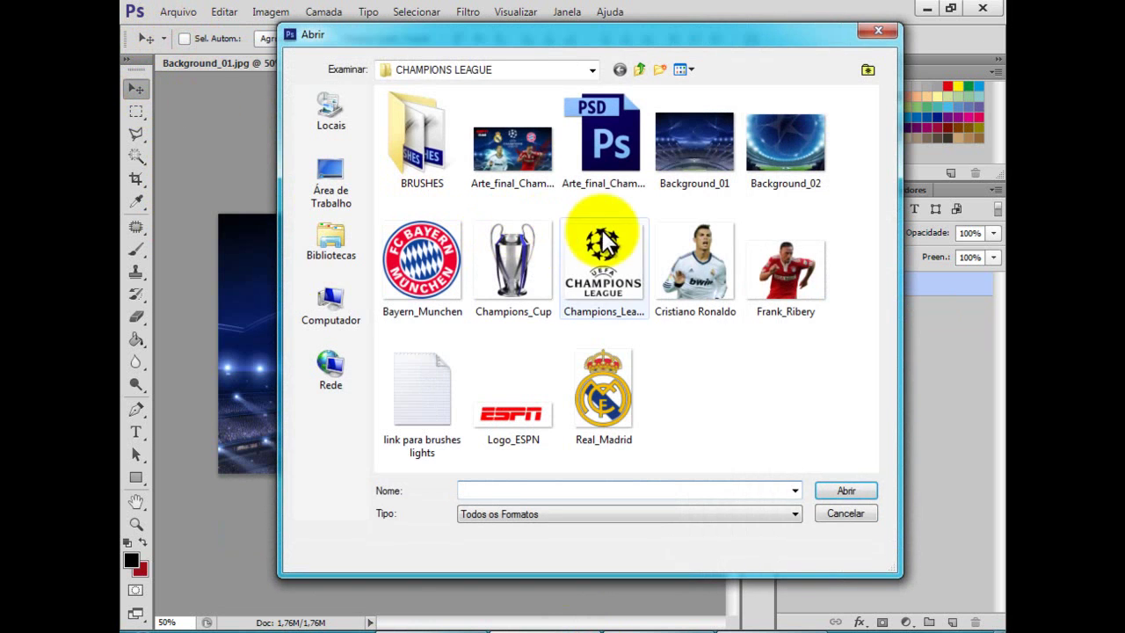
pyautogui.click(674, 259)
pyautogui.click(783, 280)
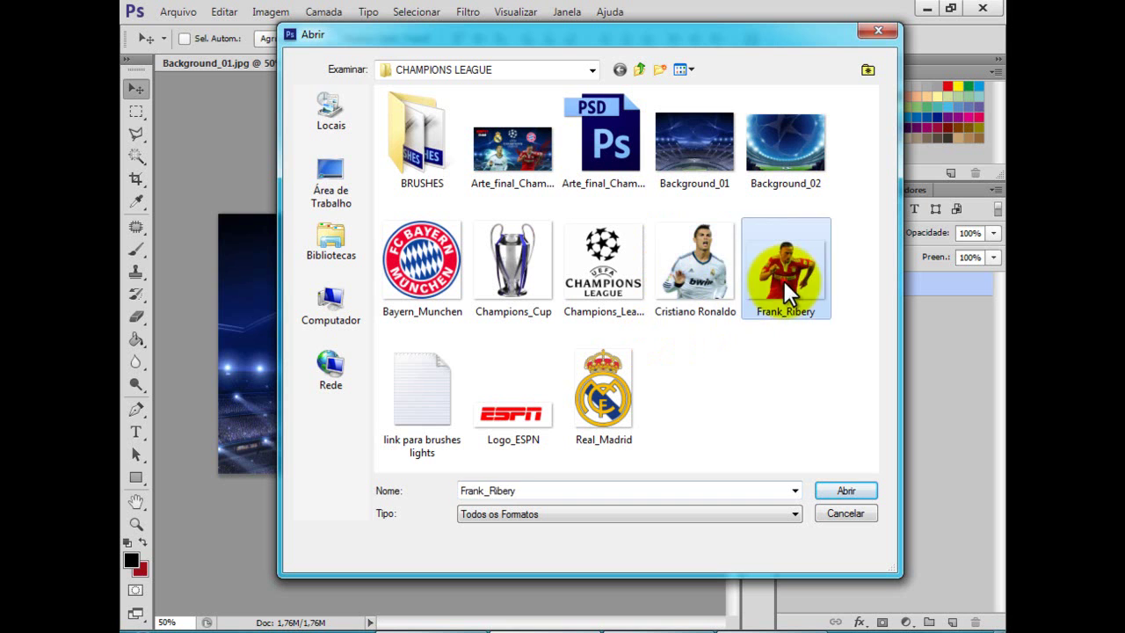
pyautogui.click(695, 280)
pyautogui.click(786, 283)
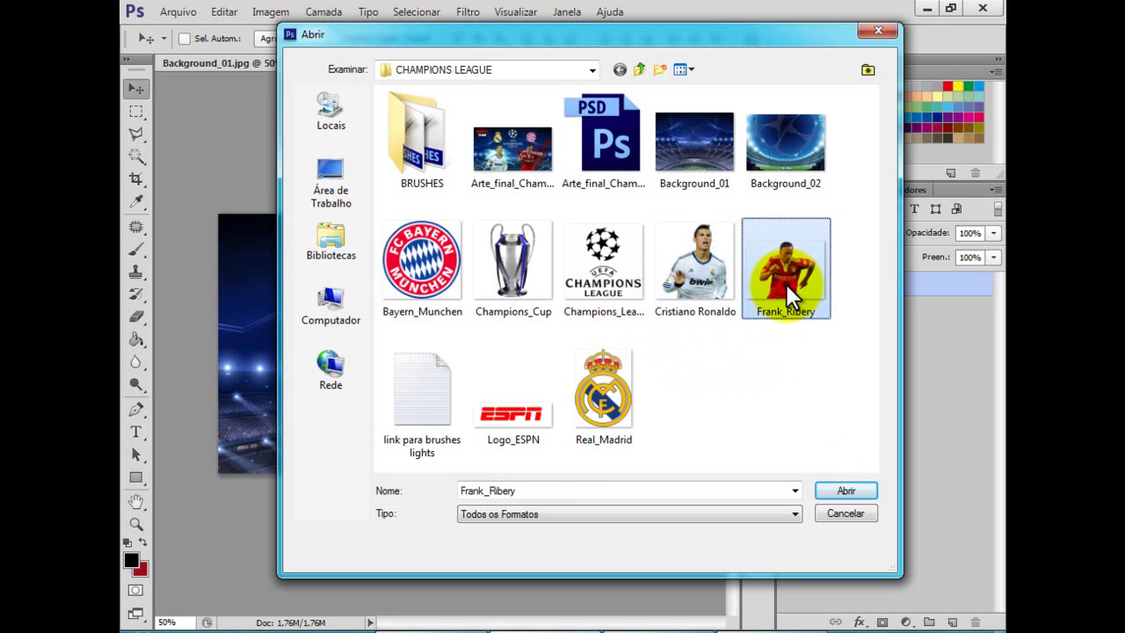
pyautogui.click(697, 269)
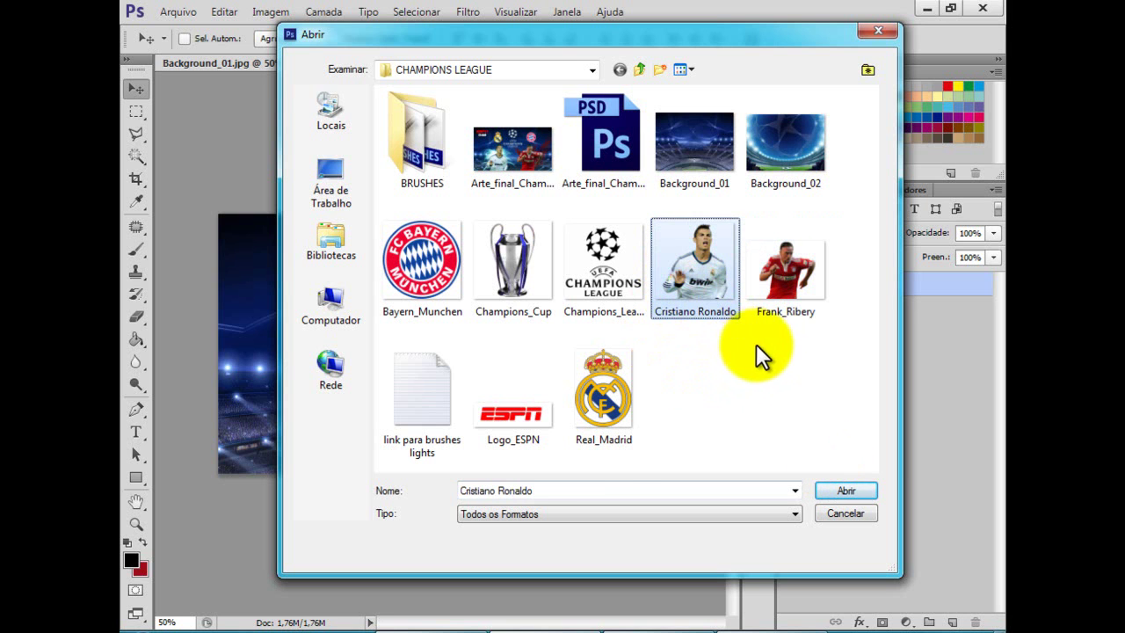
pyautogui.keyDown('ctrl'); pyautogui.click(781, 286); pyautogui.keyUp('ctrl')
pyautogui.click(846, 490)
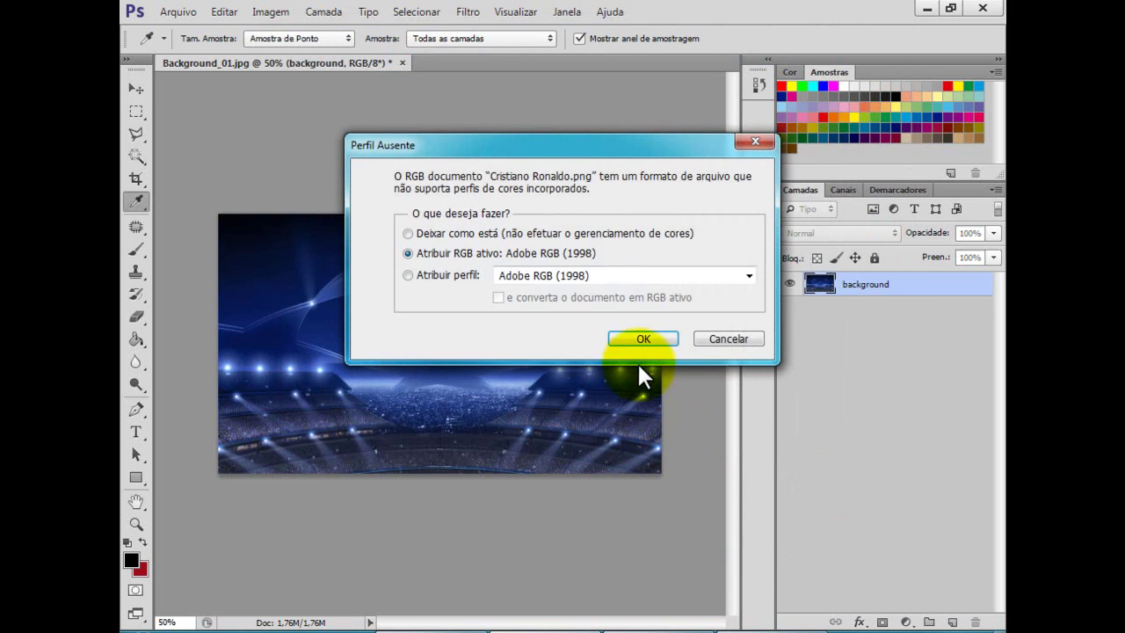
pyautogui.click(644, 338)
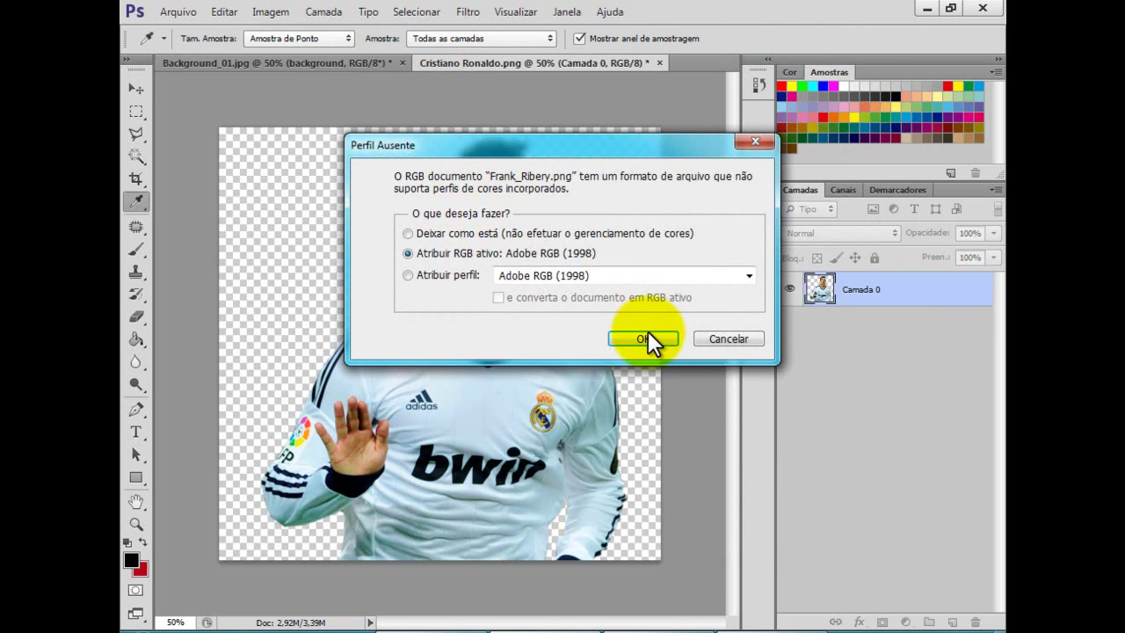
pyautogui.click(647, 339)
# Undock the Cristiano Ronaldo and Frank_Ribery documents into floating windows over the stadium image.
pyautogui.press('v')
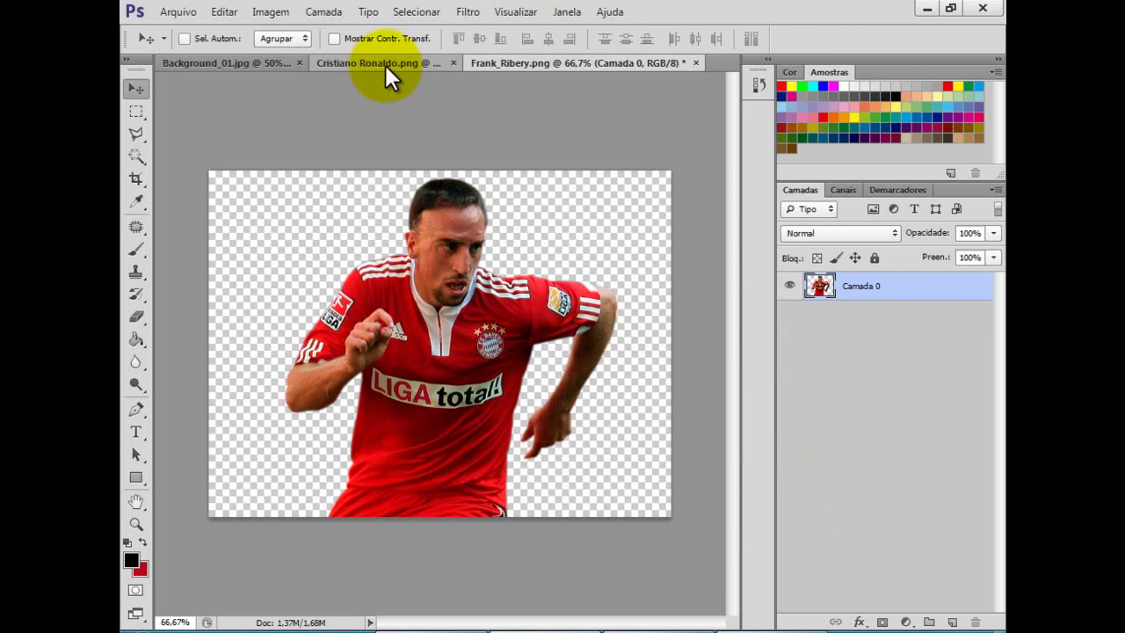
pyautogui.click(356, 63)
pyautogui.moveTo(341, 65); pyautogui.dragTo(717, 273)
pyautogui.moveTo(437, 63); pyautogui.dragTo(574, 346)
# Copy the Cristiano Ronaldo cutout into the stadium image, converting its colours to the sRGB IEC61966-2.1 destination profile.
pyautogui.moveTo(725, 279); pyautogui.dragTo(643, 270)
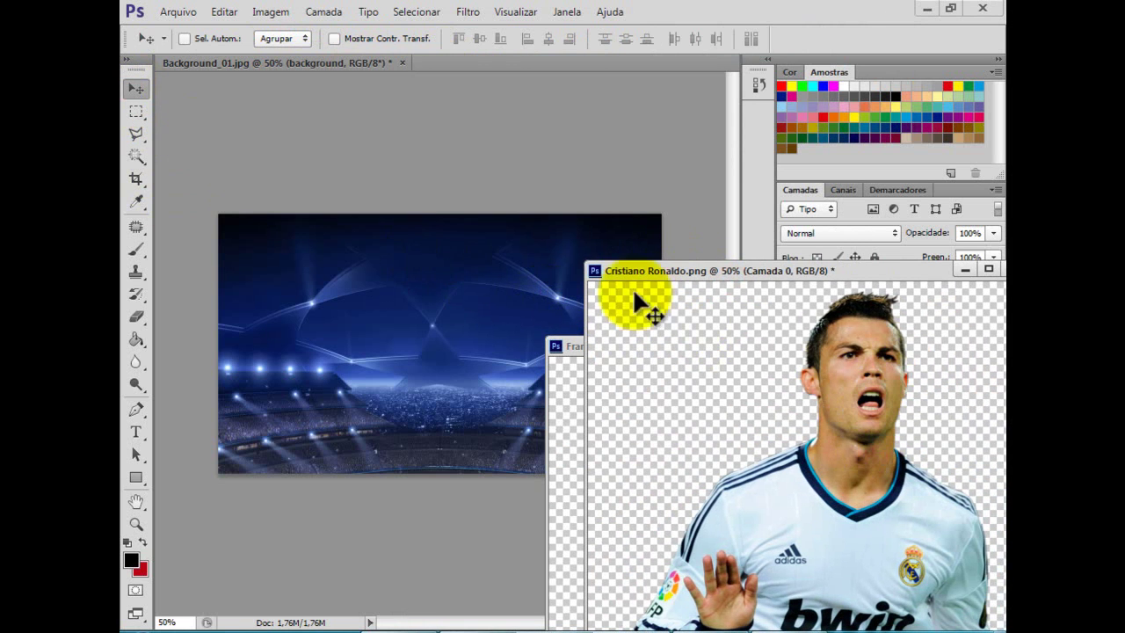
pyautogui.moveTo(828, 464); pyautogui.dragTo(479, 422)
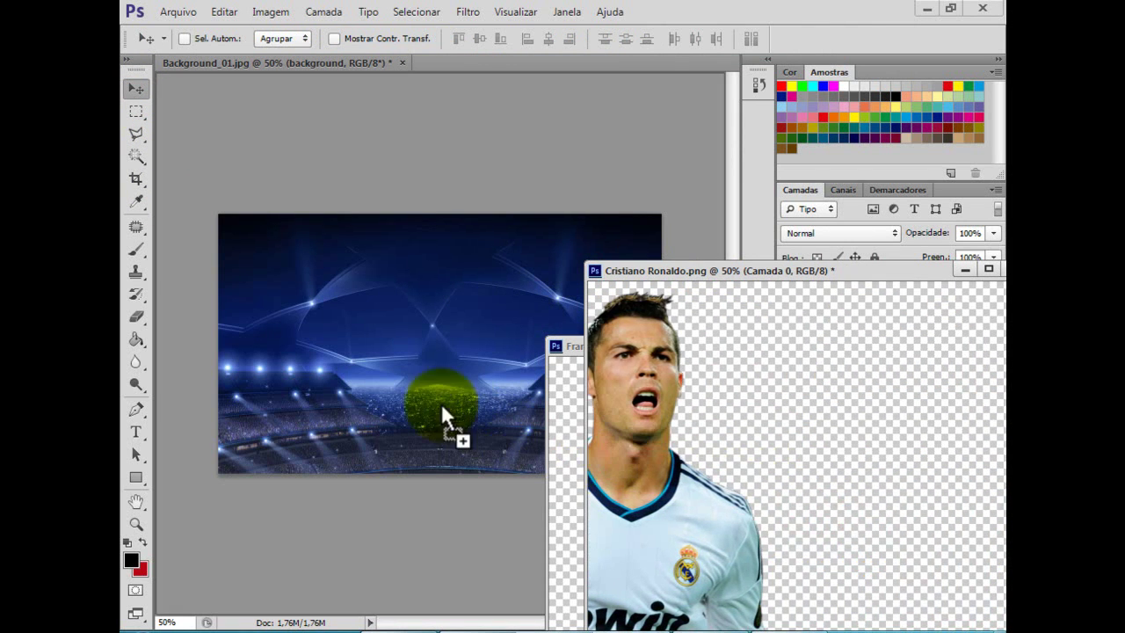
pyautogui.moveTo(364, 361); pyautogui.dragTo(364, 361)
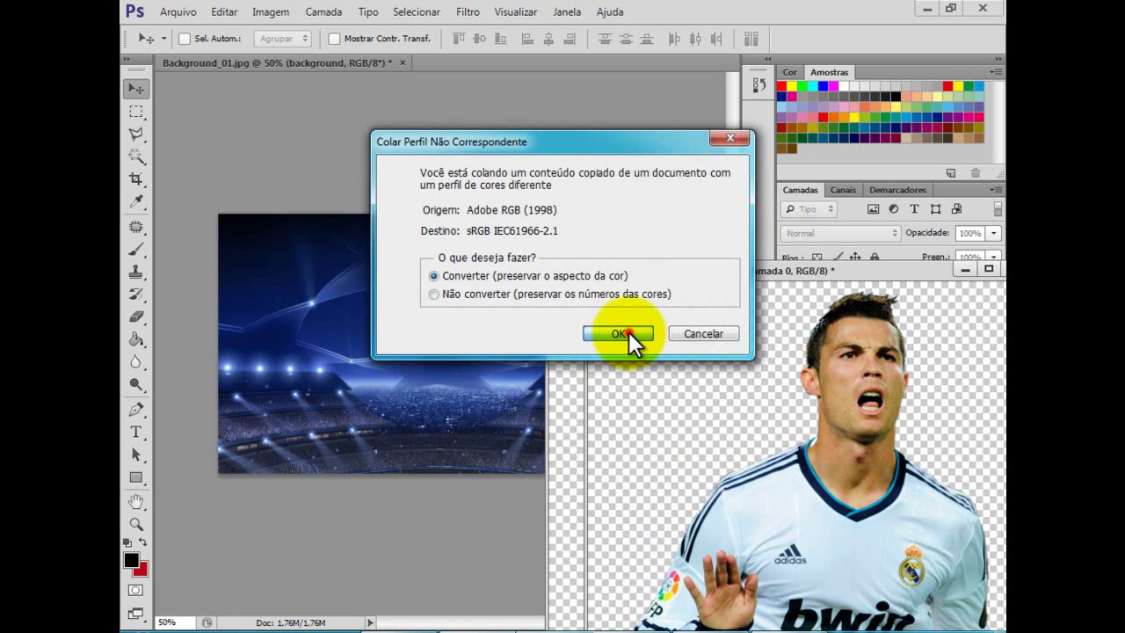
pyautogui.click(628, 331)
pyautogui.click(626, 305)
# Close the floating player documents while keeping the stadium image Background_01 open.
pyautogui.moveTo(661, 276); pyautogui.dragTo(348, 472)
pyautogui.click(706, 472)
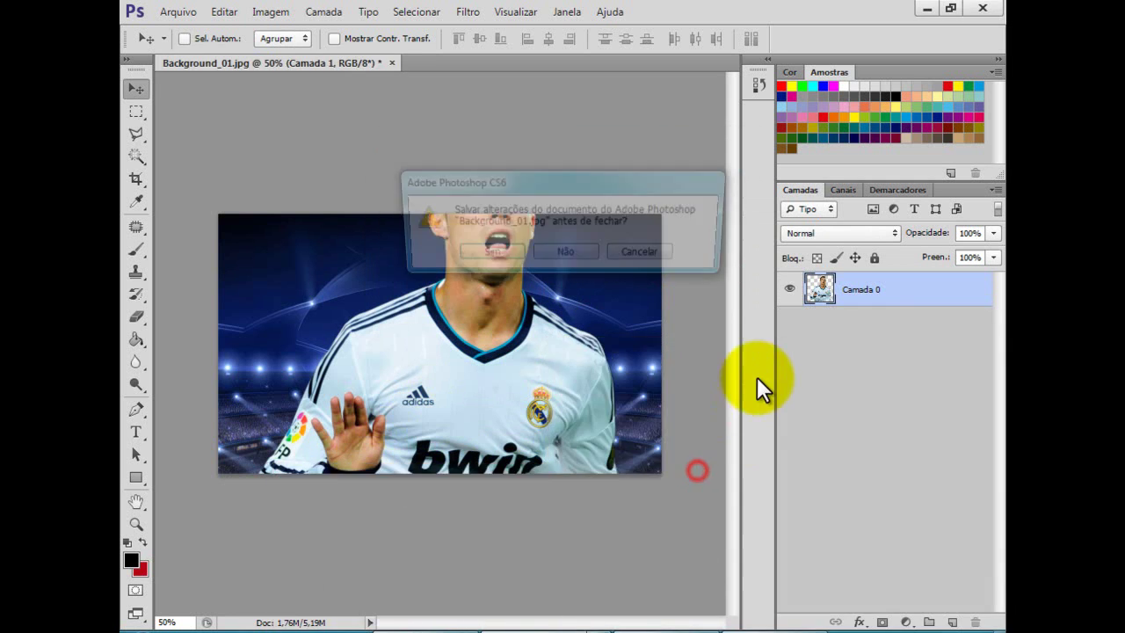
pyautogui.click(657, 259)
# Rename the pasted Cristiano Ronaldo layer "cr7" and scale it to about 37%, placing it along the bottom edge in the stadium's left half.
pyautogui.doubleClick(864, 283)
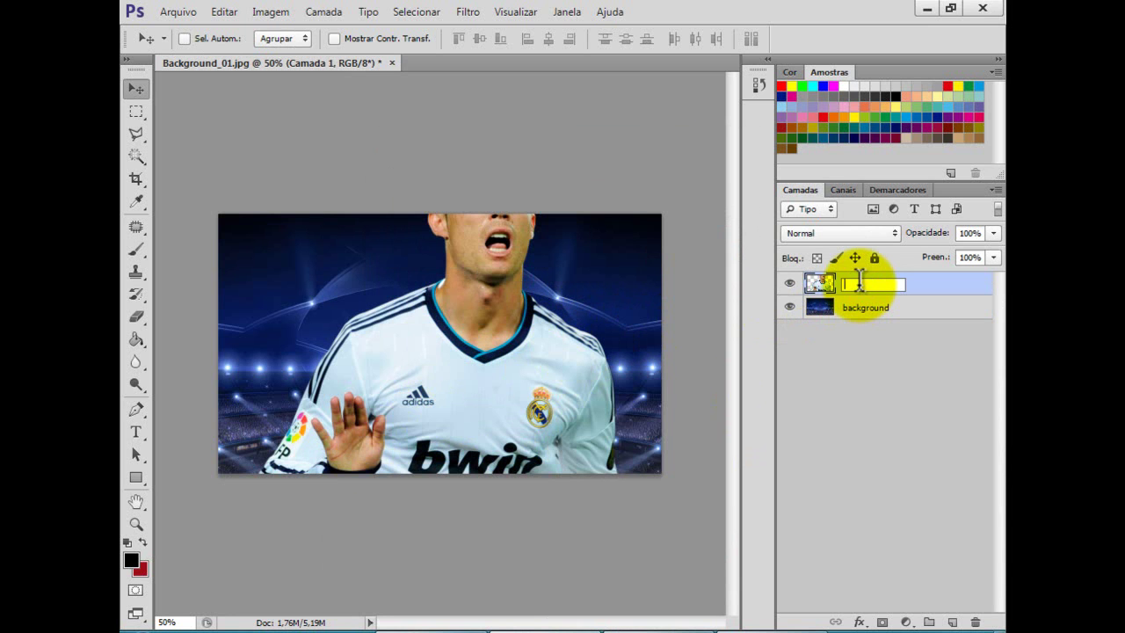
pyautogui.press('Return')
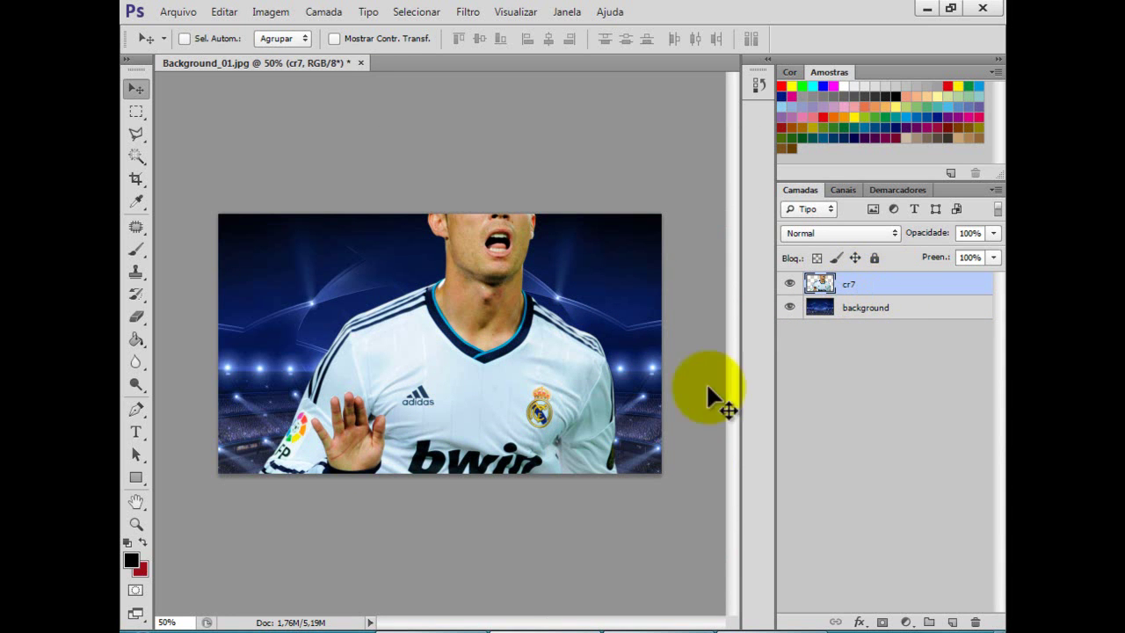
pyautogui.moveTo(524, 326); pyautogui.dragTo(552, 374)
pyautogui.hotkey('ctrl', 't')
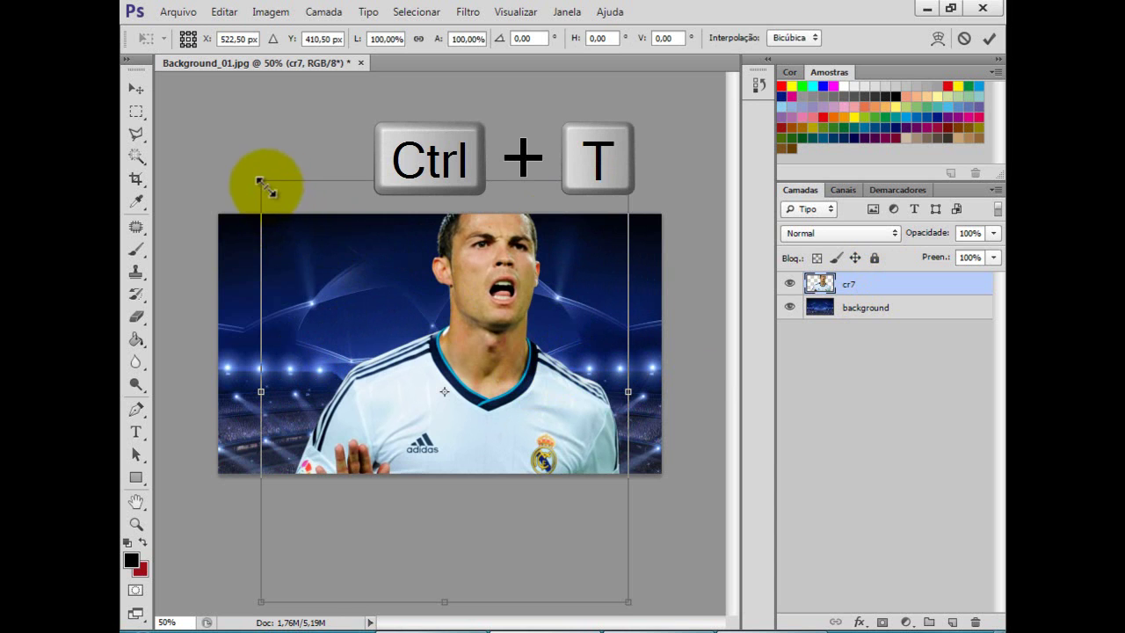
pyautogui.moveTo(262, 181); pyautogui.dragTo(457, 404)
pyautogui.moveTo(564, 448); pyautogui.dragTo(398, 330)
pyautogui.moveTo(452, 278); pyautogui.dragTo(427, 318)
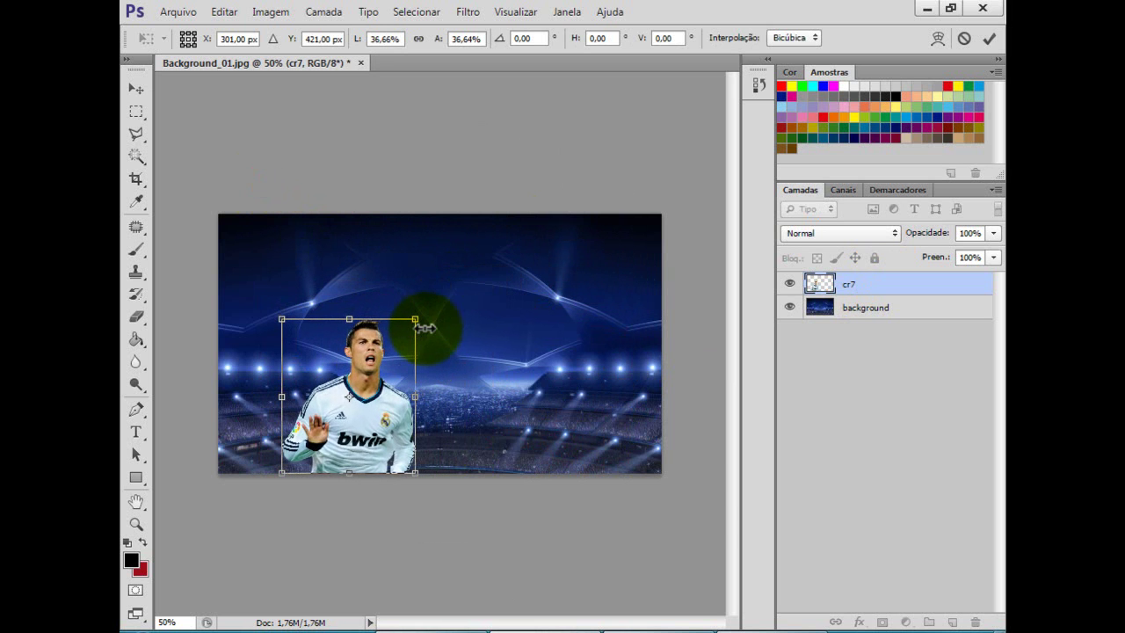
pyautogui.press('Return')
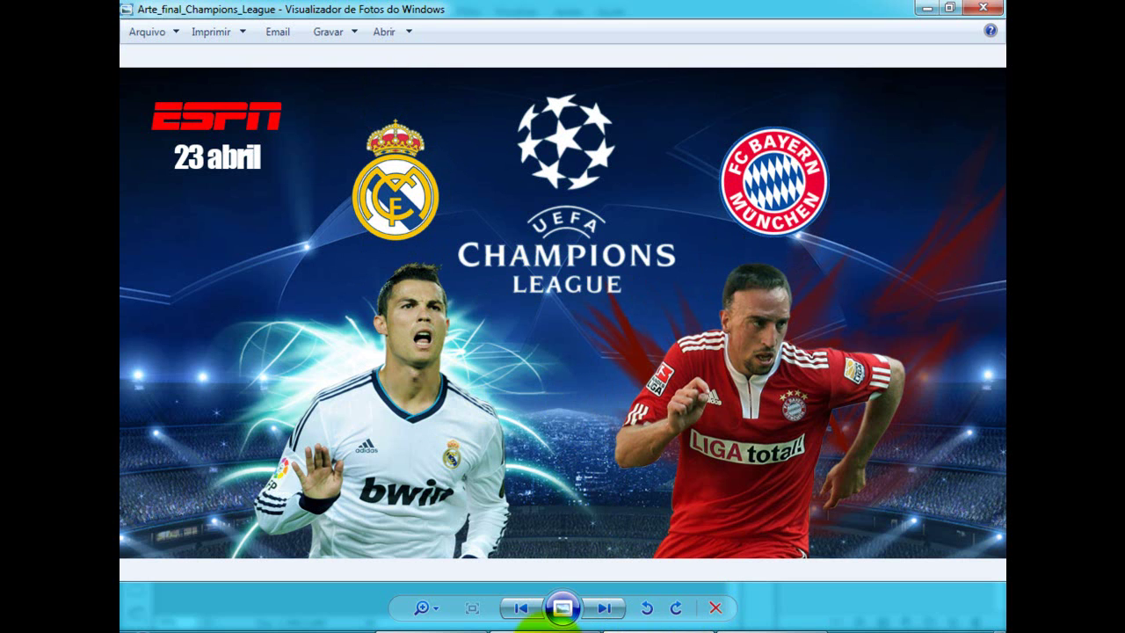
# Return to Photoshop and open the Frank_Ribery image, assigning the working RGB profile Adobe RGB (1998).
pyautogui.click(512, 615)
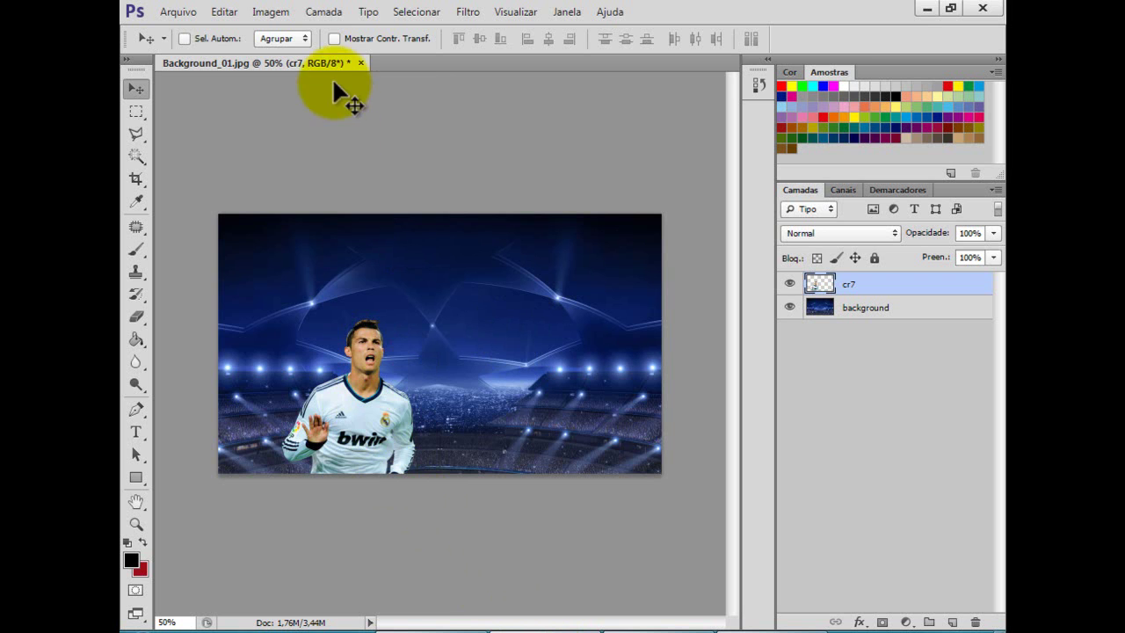
pyautogui.click(177, 12)
pyautogui.click(187, 41)
pyautogui.click(792, 268)
pyautogui.click(823, 493)
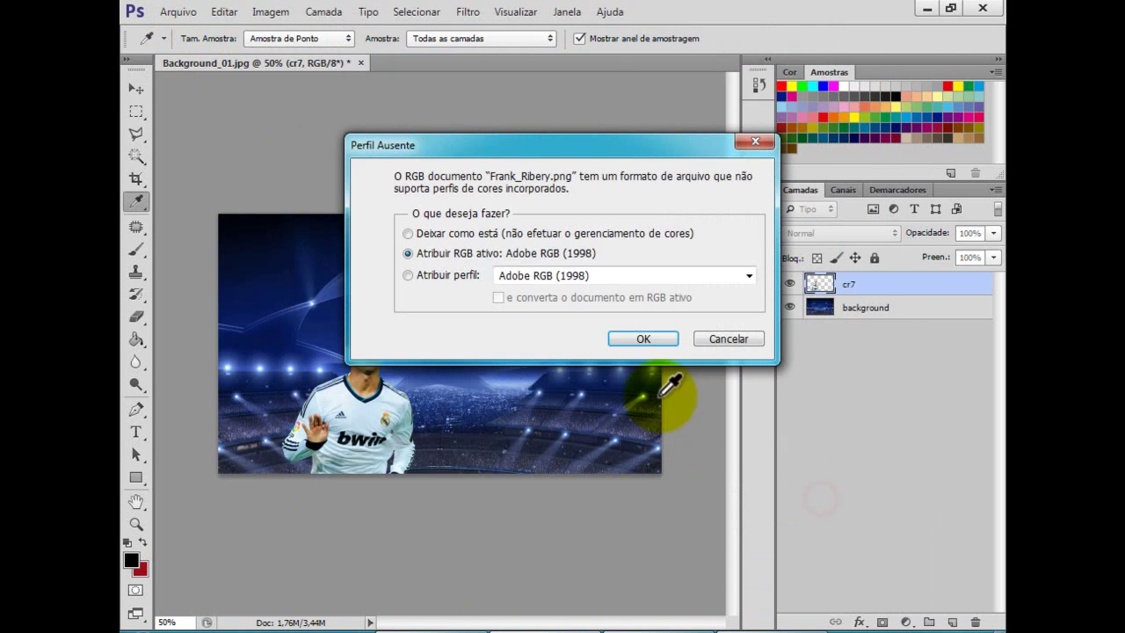
pyautogui.click(646, 341)
# Copy the Frank_Ribery cutout into the stadium image with colour conversion to the destination profile, and close the source document.
pyautogui.moveTo(413, 63); pyautogui.dragTo(670, 268)
pyautogui.moveTo(867, 490); pyautogui.dragTo(521, 394)
pyautogui.click(617, 332)
pyautogui.click(635, 309)
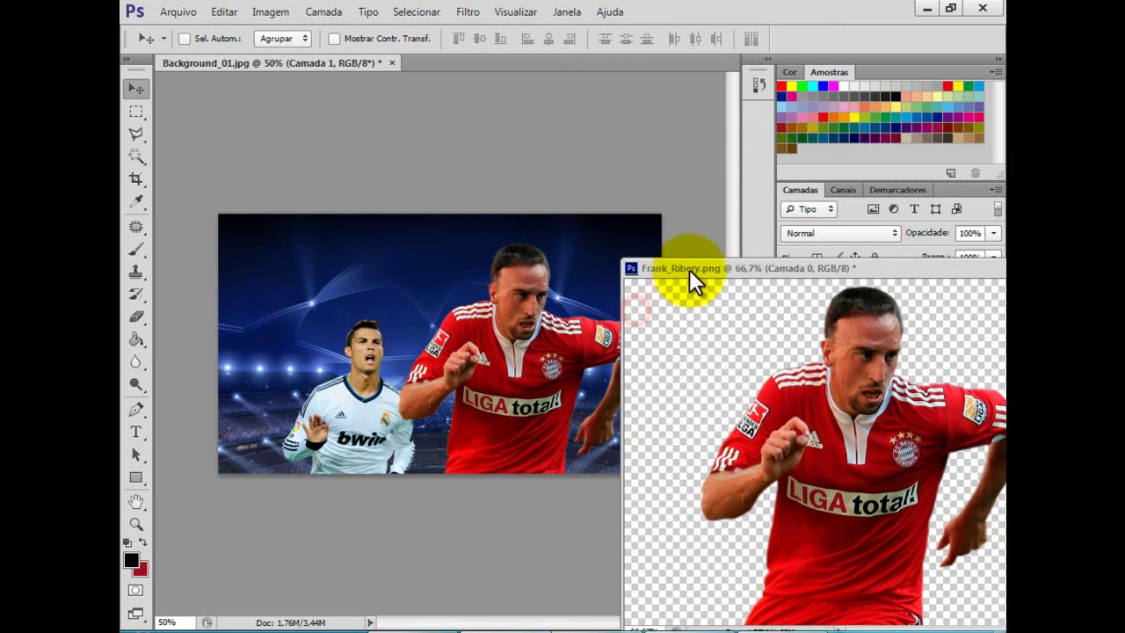
pyautogui.moveTo(689, 270); pyautogui.dragTo(479, 432)
pyautogui.click(868, 429)
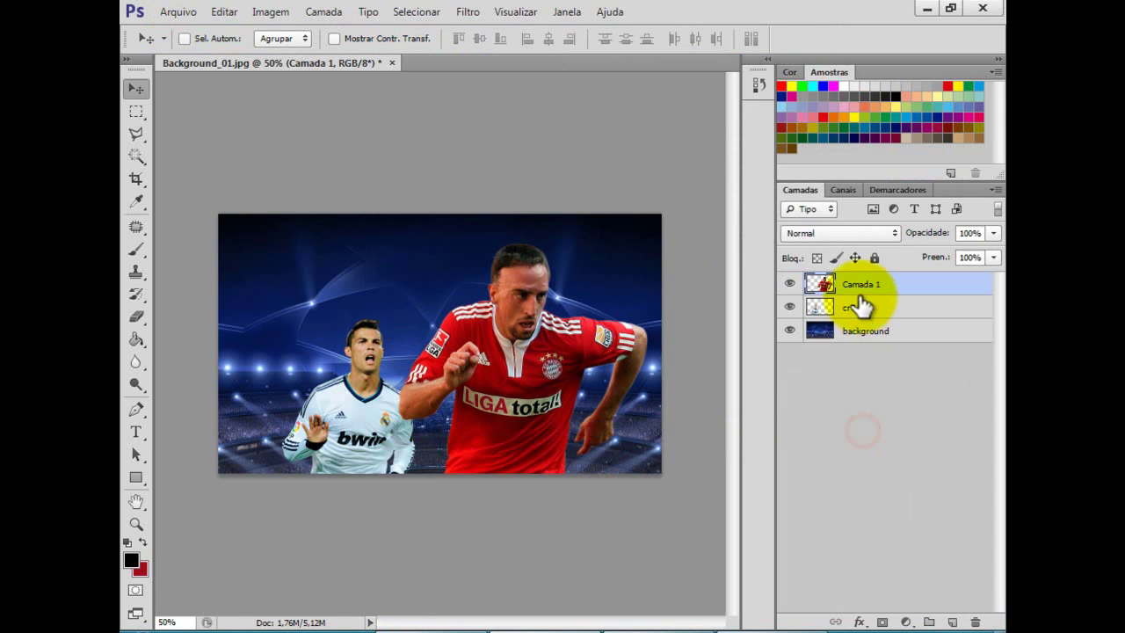
# Rename the newly pasted player layer "ribery".
pyautogui.click(862, 285)
pyautogui.doubleClick(861, 285)
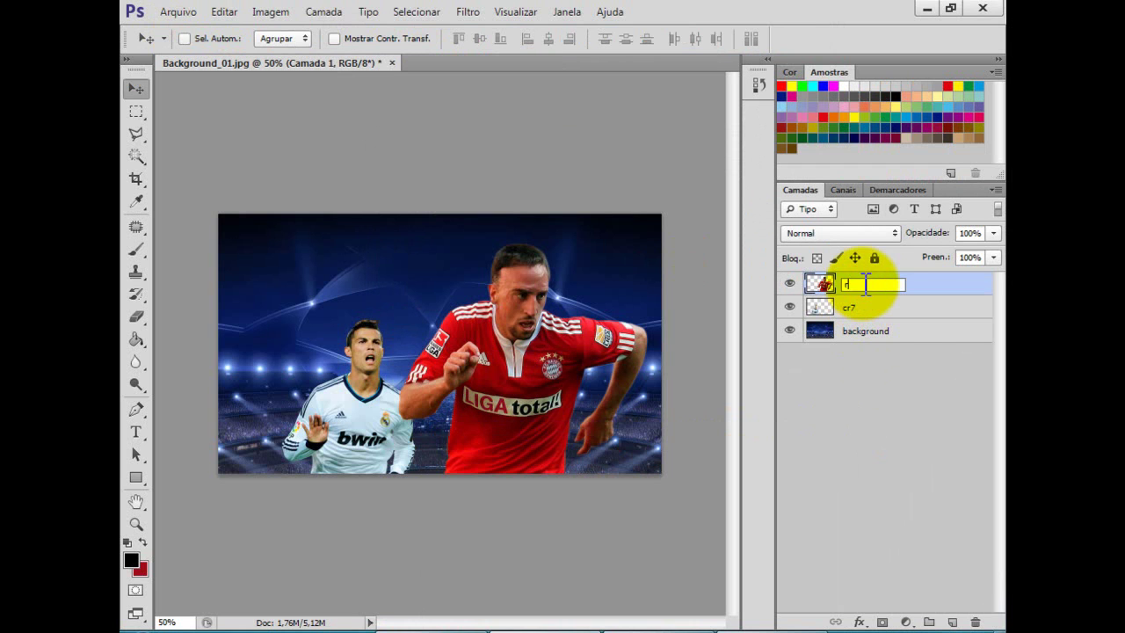
pyautogui.write('ribery')
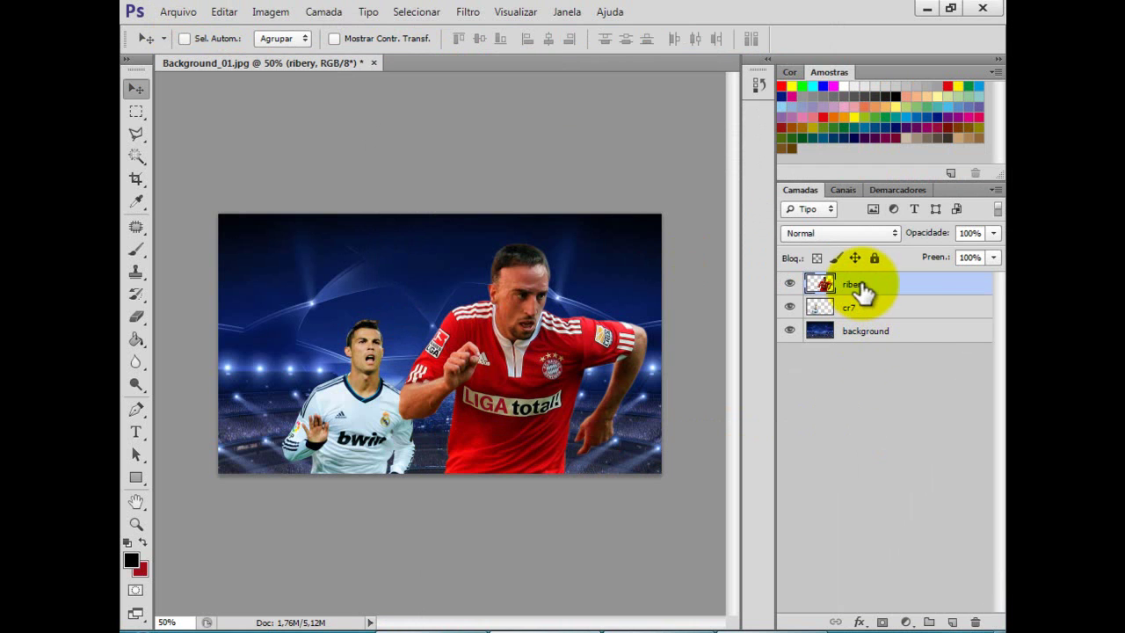
pyautogui.press('Return')
# Scale the ribery layer down to nearly the height of the cr7 player, keeping it on the bottom edge.
pyautogui.moveTo(547, 328); pyautogui.dragTo(570, 297)
pyautogui.hotkey('ctrl', 't')
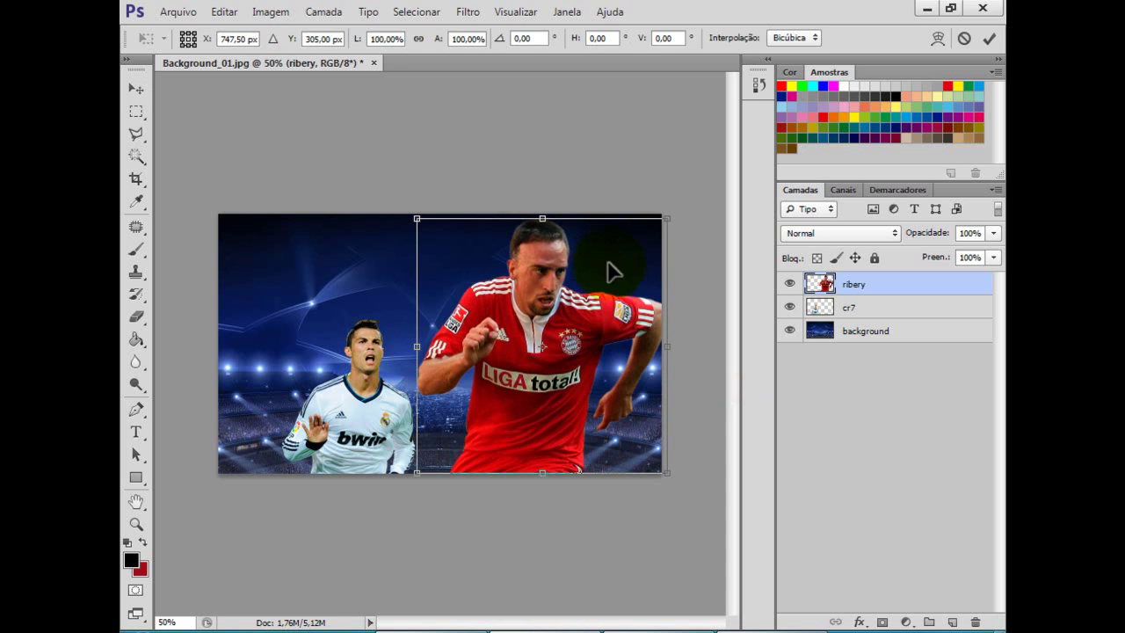
pyautogui.moveTo(633, 292); pyautogui.dragTo(590, 366)
pyautogui.press('Return')
# Nudge the ribery layer rightward in large increments into the right half of the stadium image.
pyautogui.hotkey('shift', 'Right')
pyautogui.hotkey('shift', 'Right')
pyautogui.hotkey('shift', 'Right')
pyautogui.hotkey('shift', 'Right')
pyautogui.hotkey('shift', 'Right')
pyautogui.hotkey('shift', 'Right')
pyautogui.hotkey('shift', 'Right')
pyautogui.hotkey('shift', 'Right')
pyautogui.hotkey('shift', 'Right')
pyautogui.hotkey('shift', 'Right')
pyautogui.hotkey('shift', 'Right')
pyautogui.hotkey('shift', 'Right')
pyautogui.hotkey('shift', 'Right')
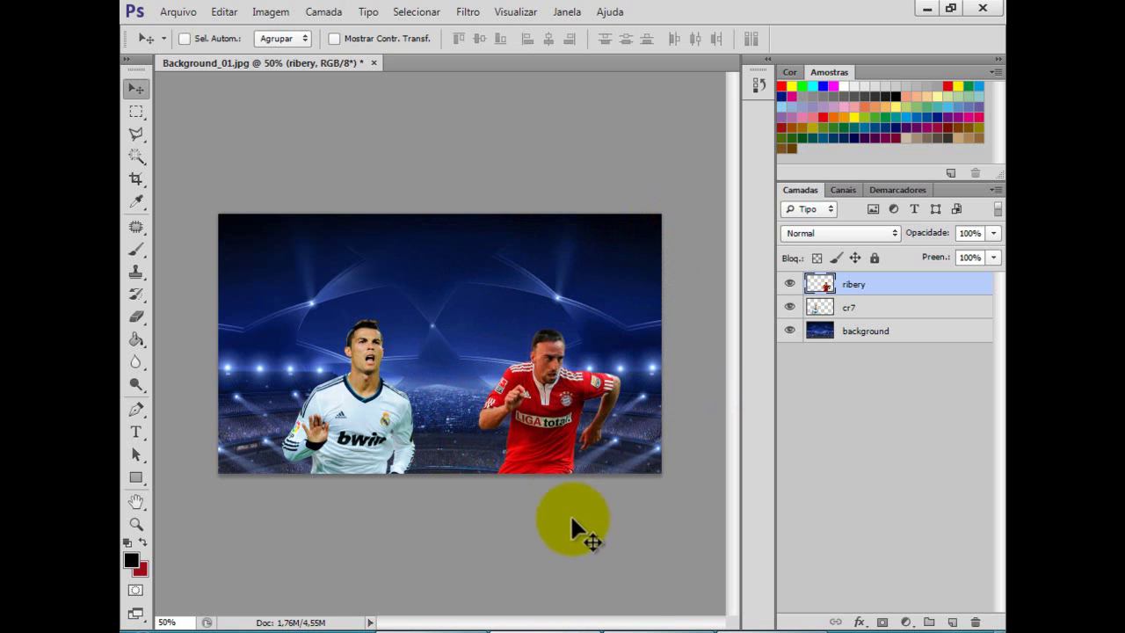
# Consult the finished artwork as reference, and open the Real_Madrid crest image with the working RGB profile Adobe RGB (1998).
pyautogui.click(637, 627)
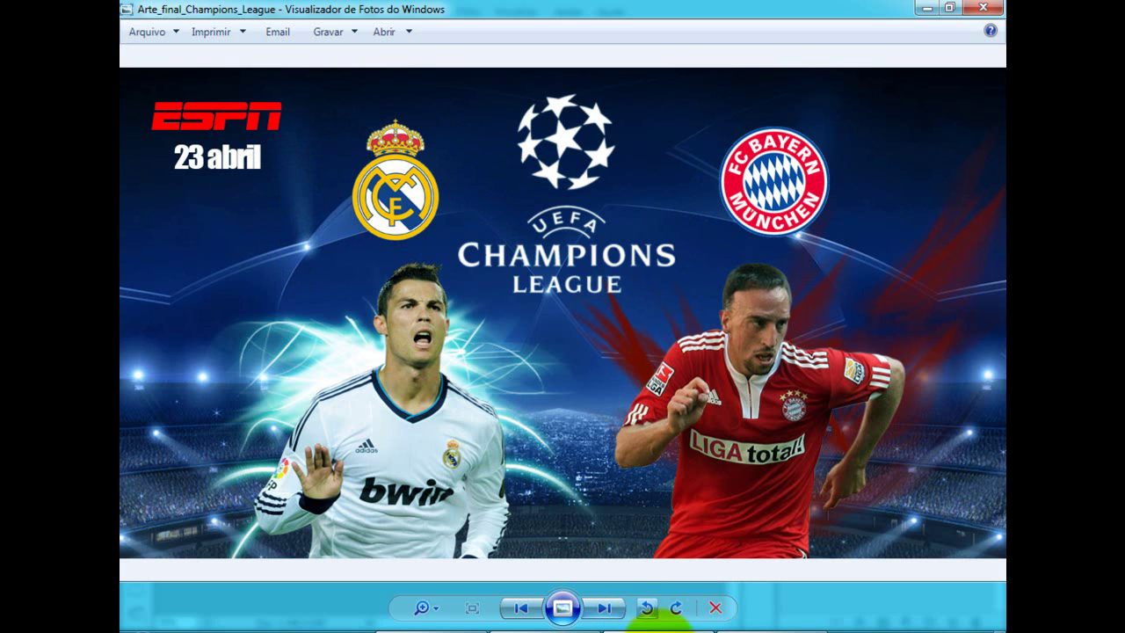
pyautogui.click(528, 627)
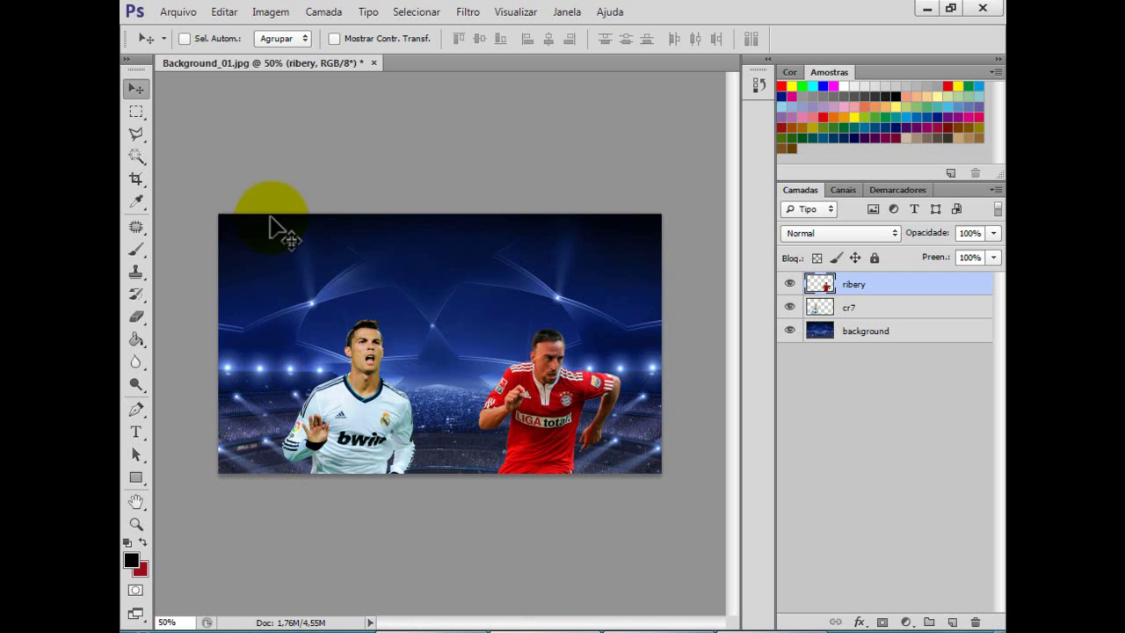
pyautogui.click(178, 12)
pyautogui.click(188, 41)
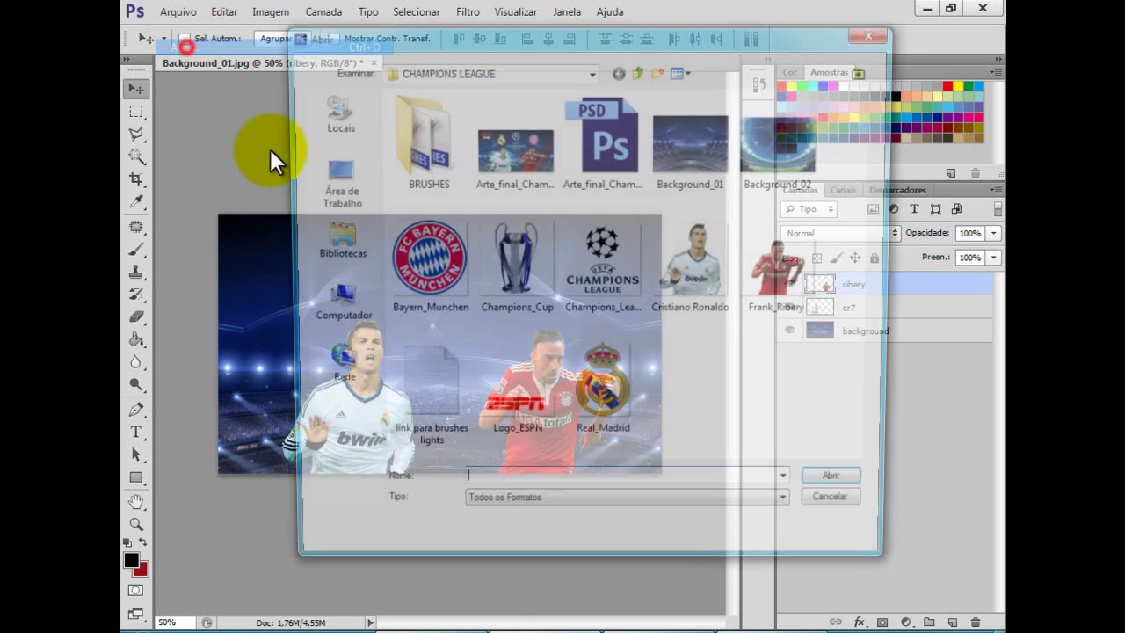
pyautogui.click(464, 268)
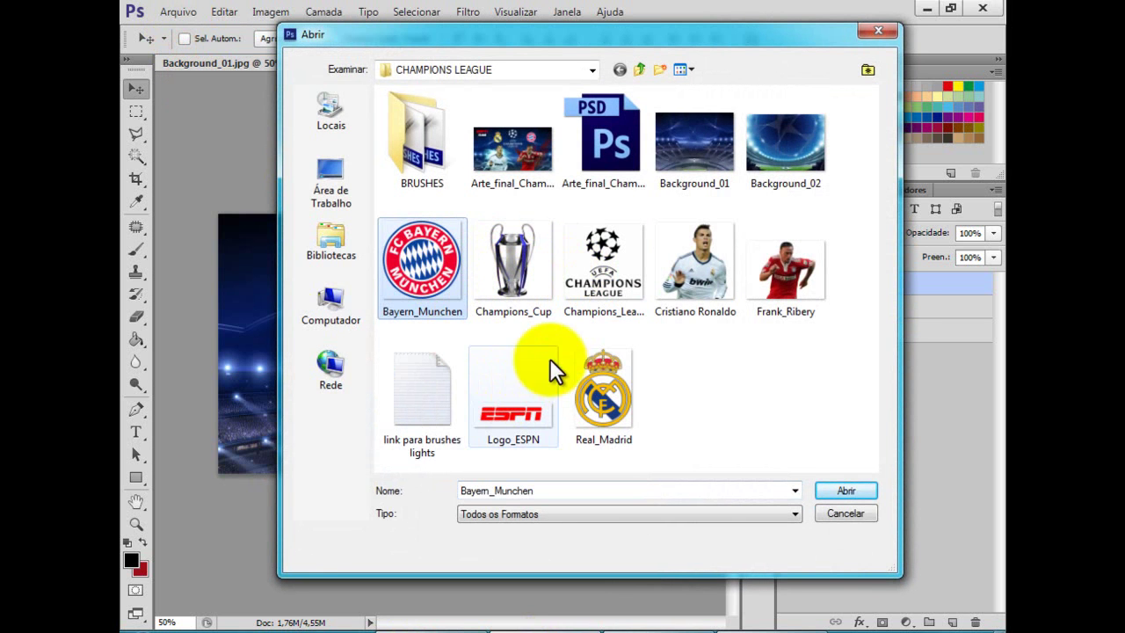
pyautogui.click(613, 395)
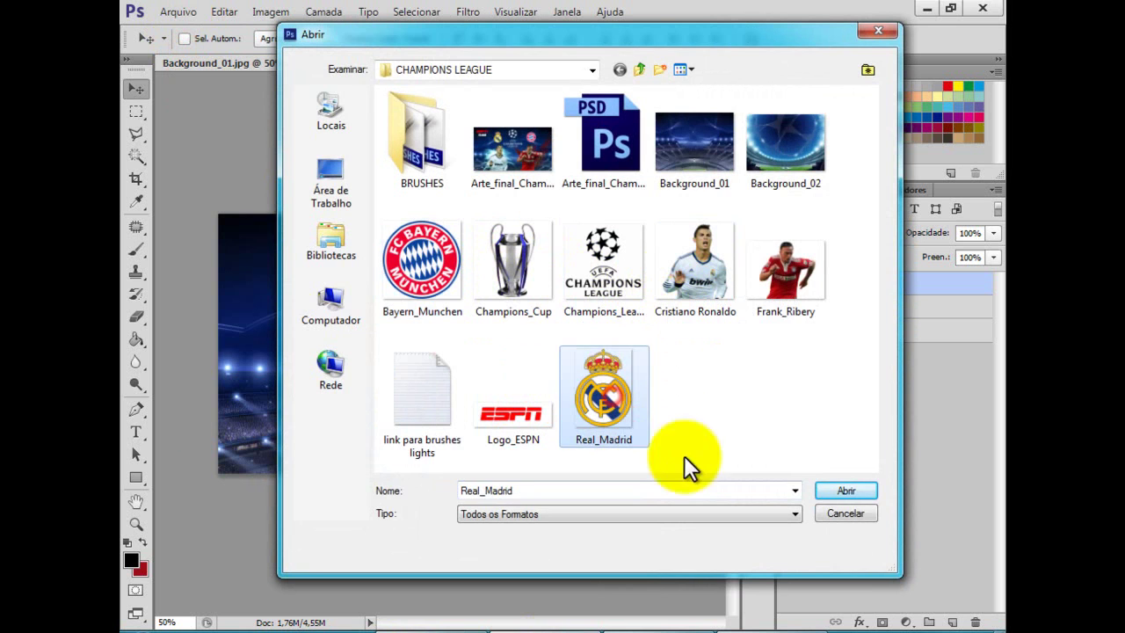
pyautogui.click(844, 490)
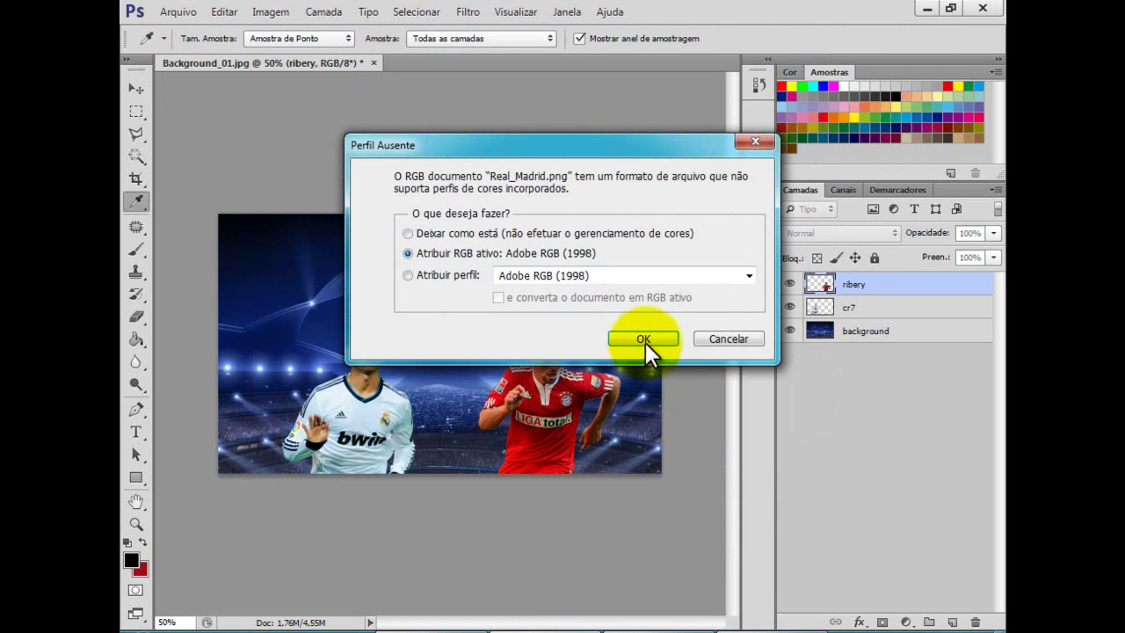
pyautogui.click(643, 339)
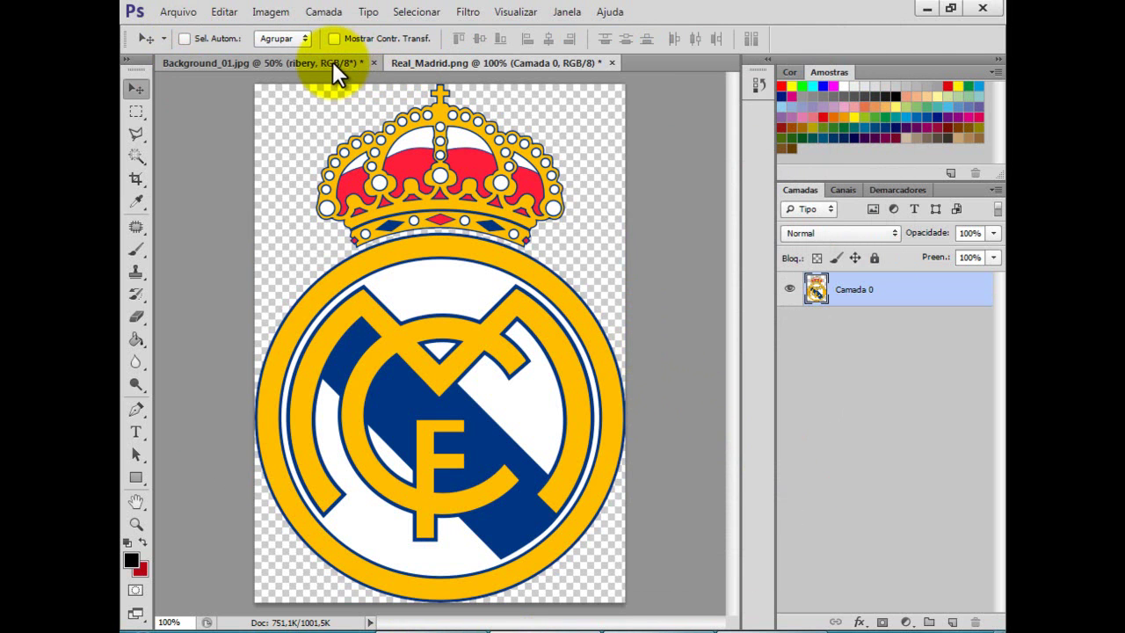
# Copy the Real_Madrid crest into the stadium image with colours converted to sRGB IEC61966-2.1, and close the crest document.
pyautogui.moveTo(461, 73); pyautogui.dragTo(721, 358)
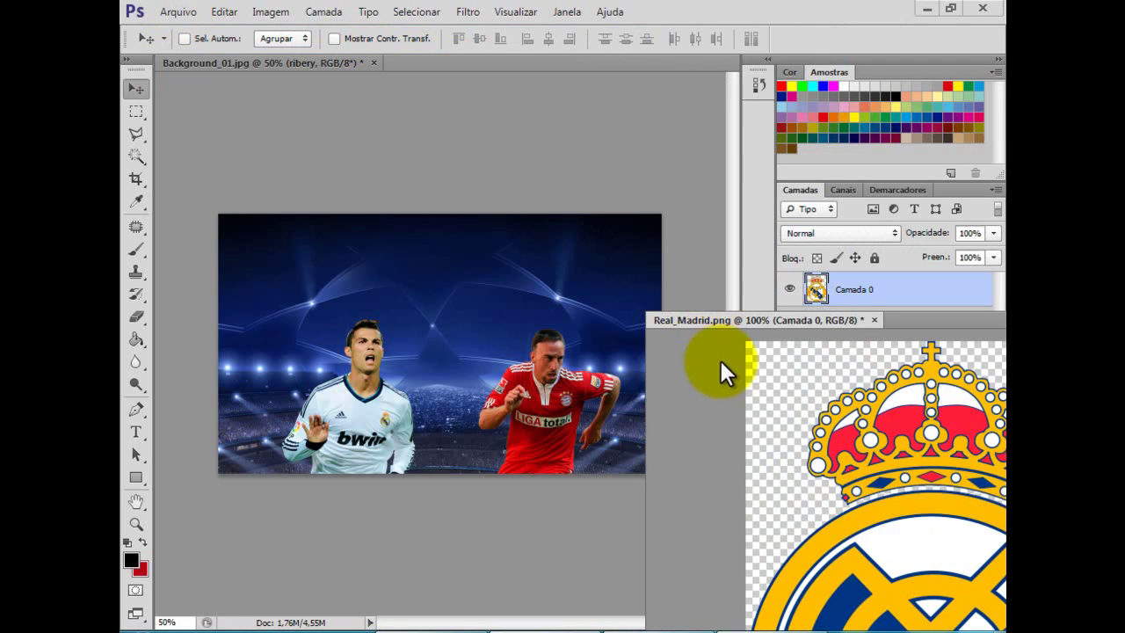
pyautogui.moveTo(847, 459); pyautogui.dragTo(485, 349)
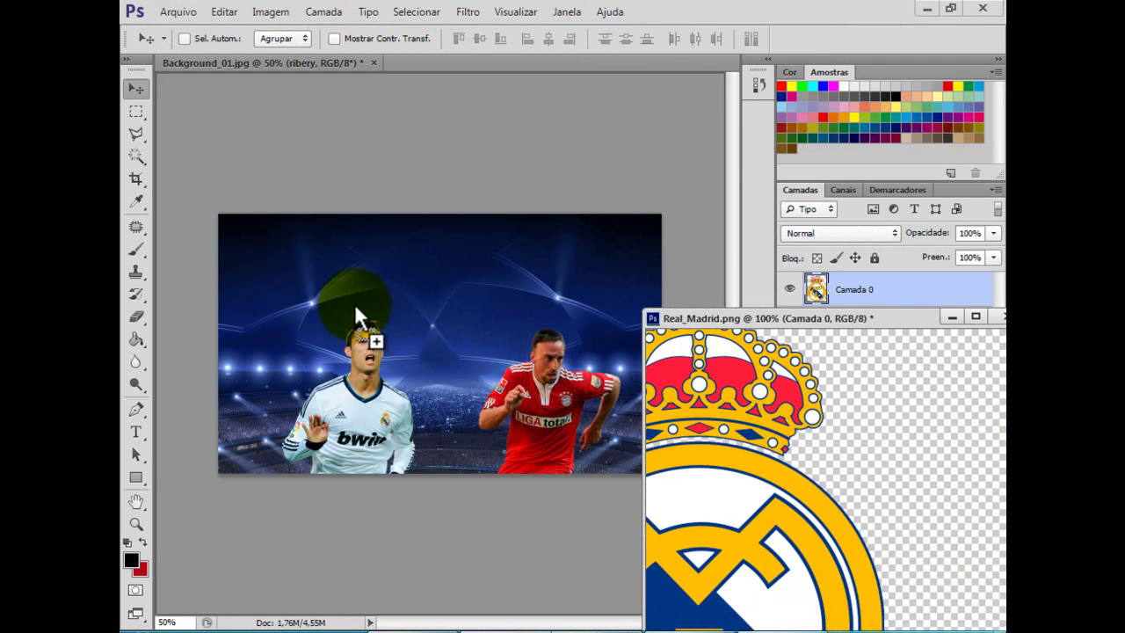
pyautogui.moveTo(356, 307); pyautogui.dragTo(355, 307)
pyautogui.click(605, 330)
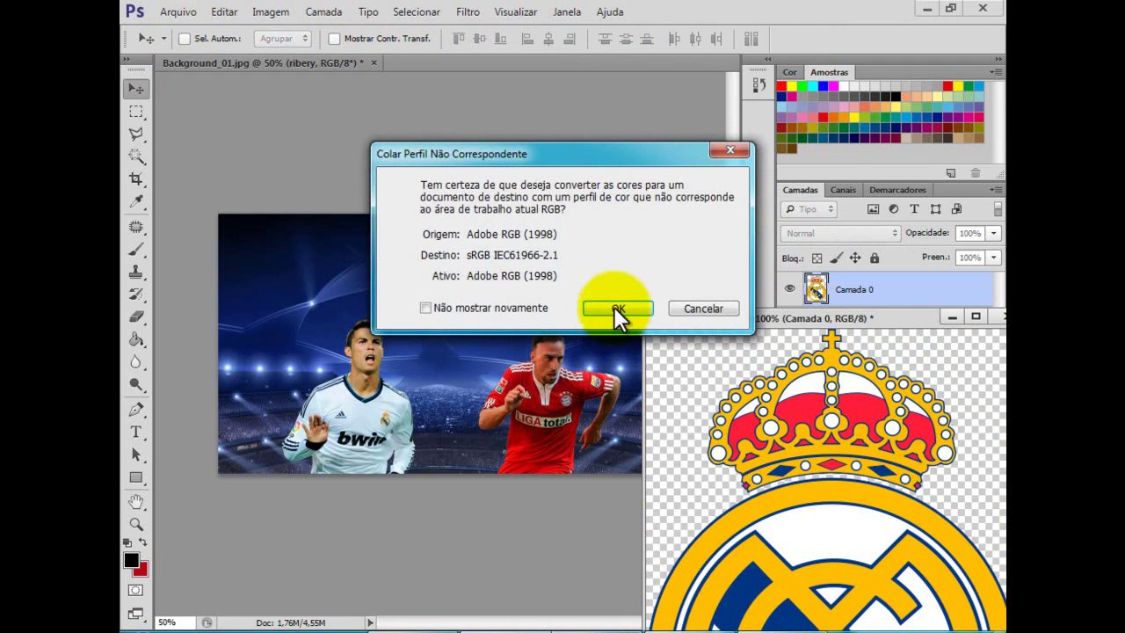
pyautogui.click(615, 312)
pyautogui.moveTo(724, 319); pyautogui.dragTo(588, 354)
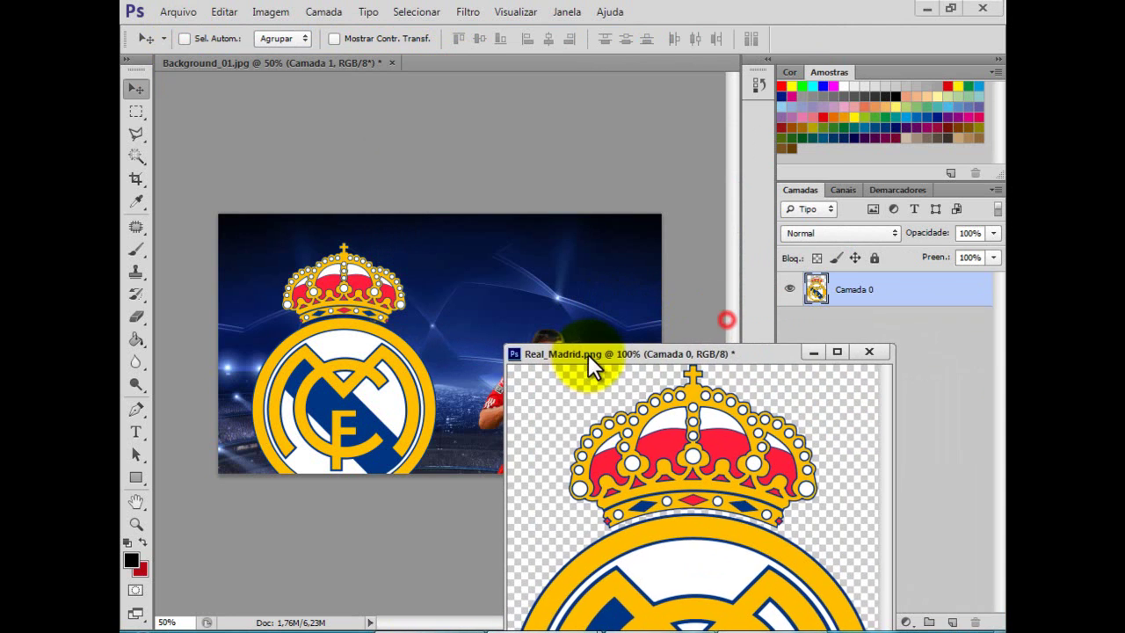
pyautogui.click(868, 353)
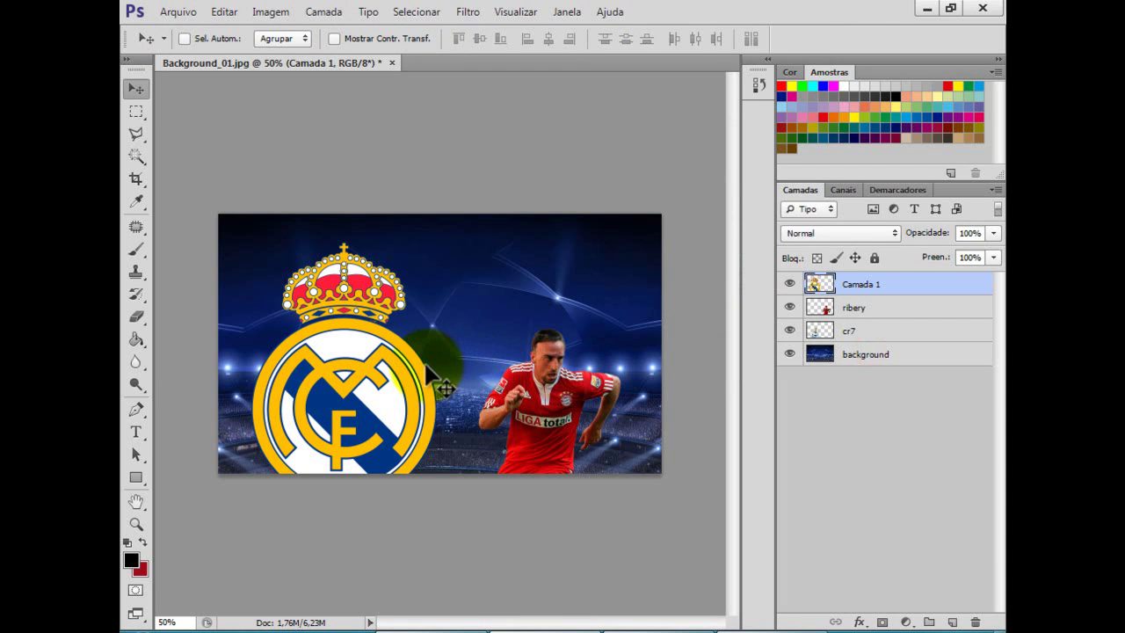
# Shrink the Real Madrid crest to a small badge and centre it above Cristiano Ronaldo's head.
pyautogui.hotkey('ctrl', 't')
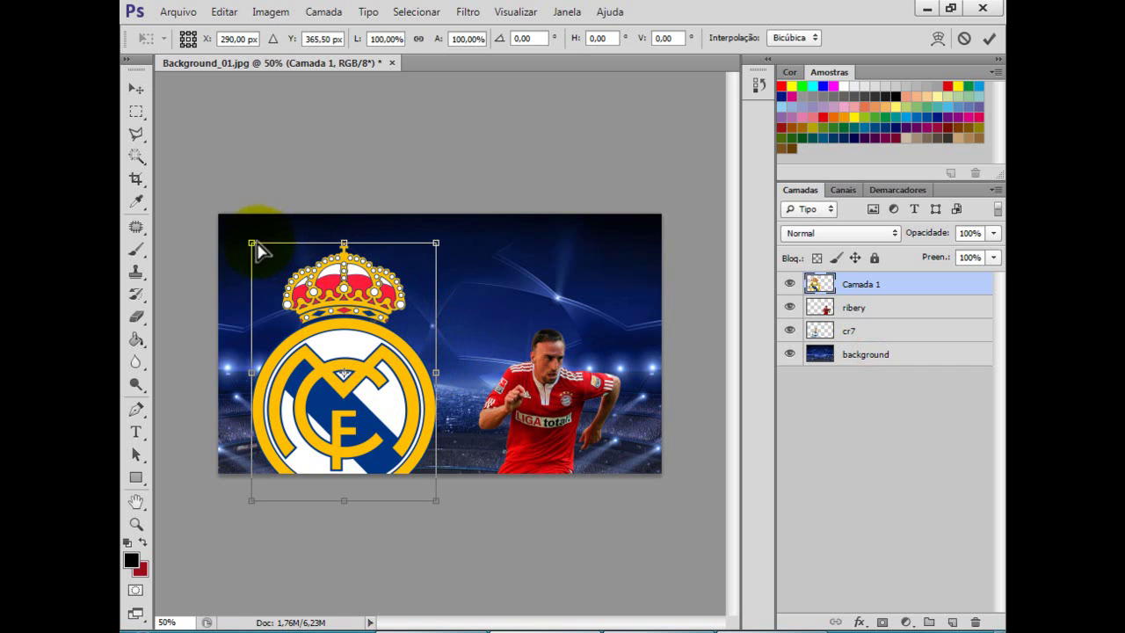
pyautogui.moveTo(253, 246); pyautogui.dragTo(330, 264)
pyautogui.press('Return')
pyautogui.moveTo(413, 275); pyautogui.dragTo(364, 276)
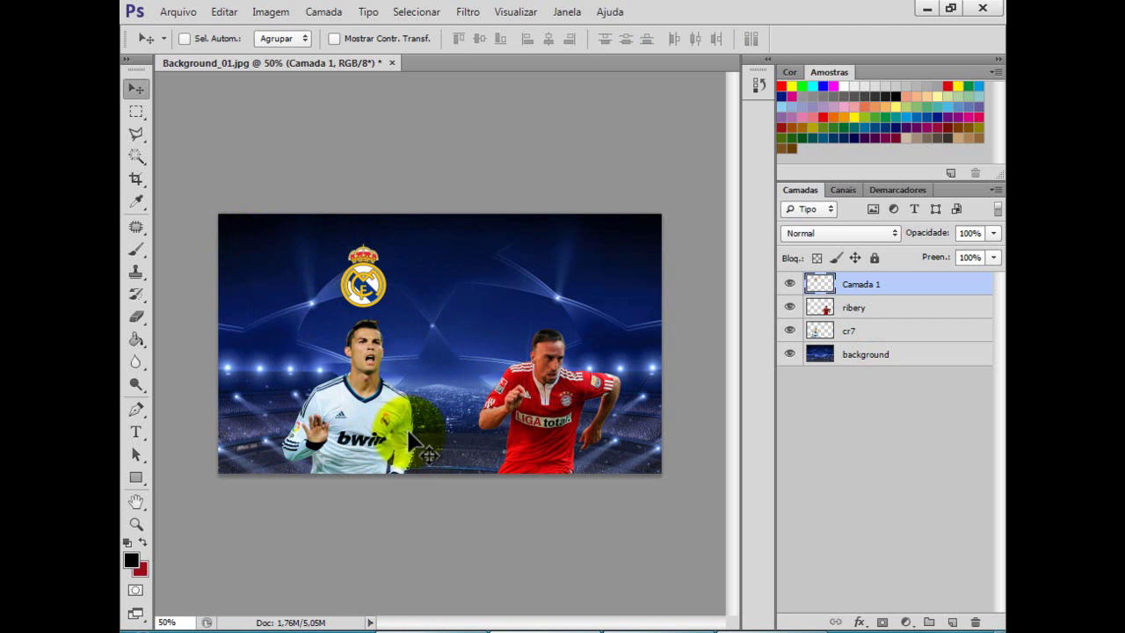
# Open the Bayern_Munchen crest image with the working RGB profile and undock it into a floating window beside the stadium image.
pyautogui.click(180, 12)
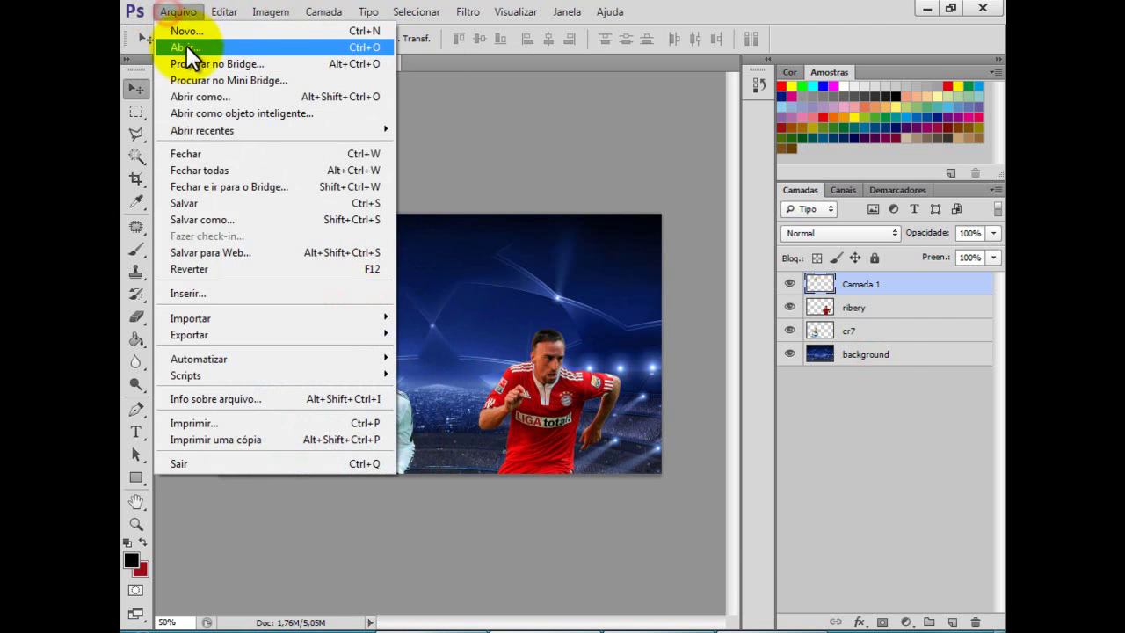
pyautogui.click(187, 45)
pyautogui.click(463, 313)
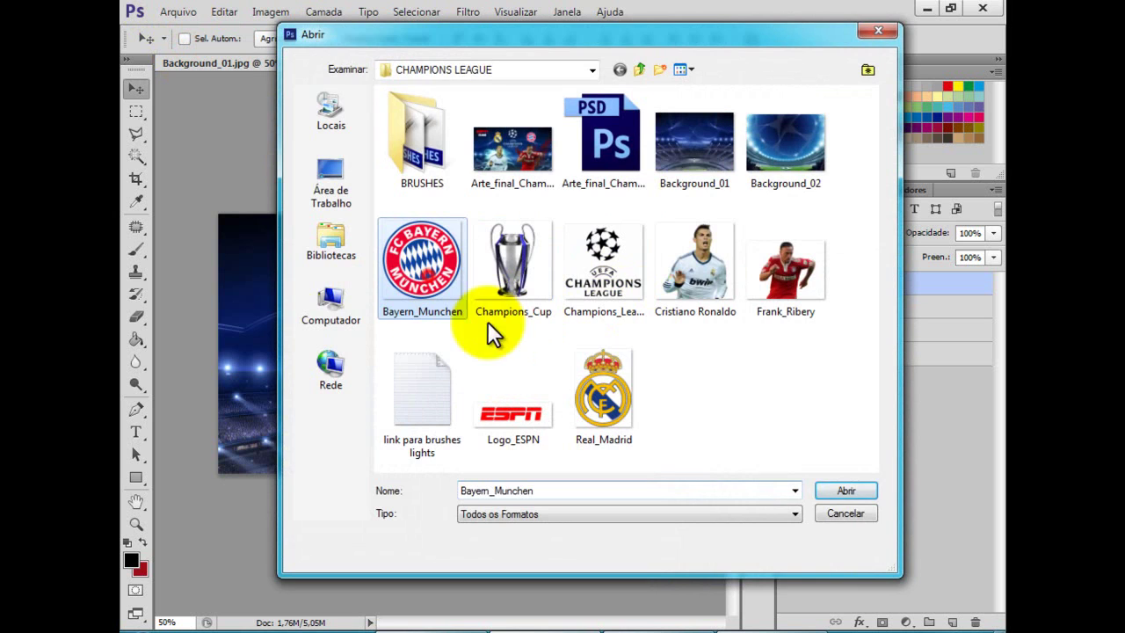
pyautogui.click(829, 489)
pyautogui.click(642, 339)
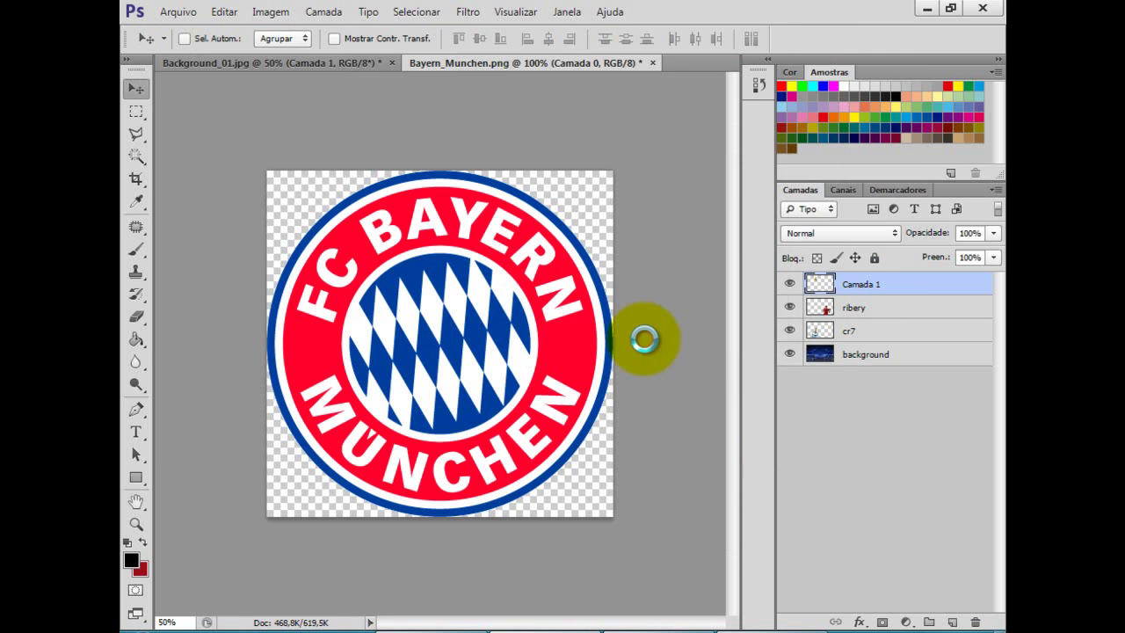
pyautogui.moveTo(458, 66); pyautogui.dragTo(779, 294)
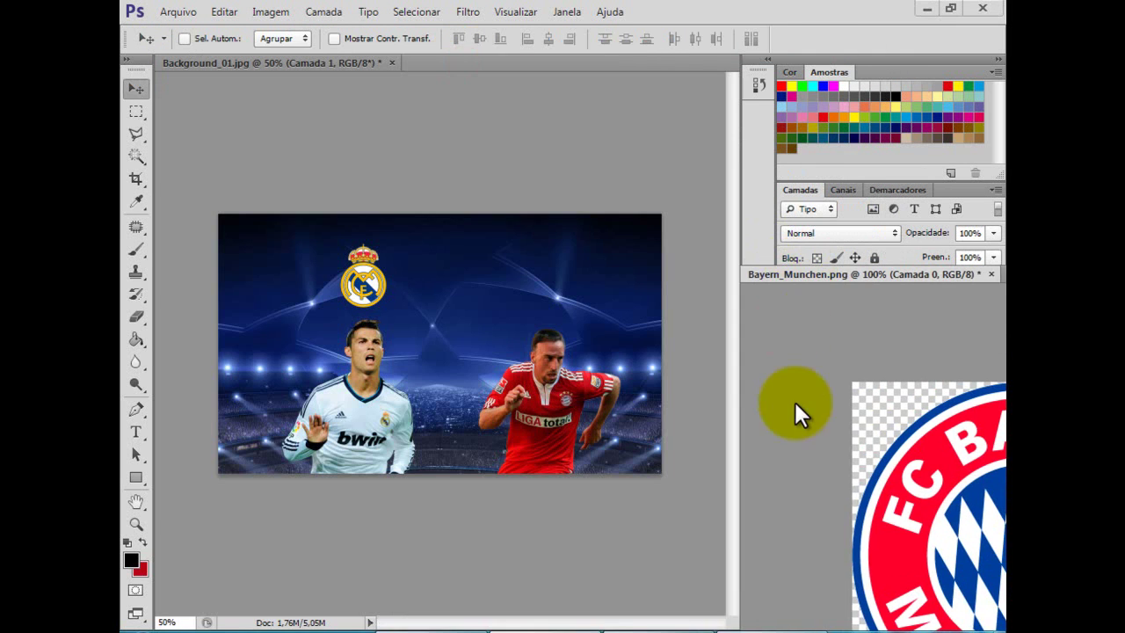
# Copy the Bayern_Munchen crest into the stadium image with colours converted to sRGB IEC61966-2.1, and close the crest document.
pyautogui.moveTo(862, 466); pyautogui.dragTo(524, 296)
pyautogui.click(621, 332)
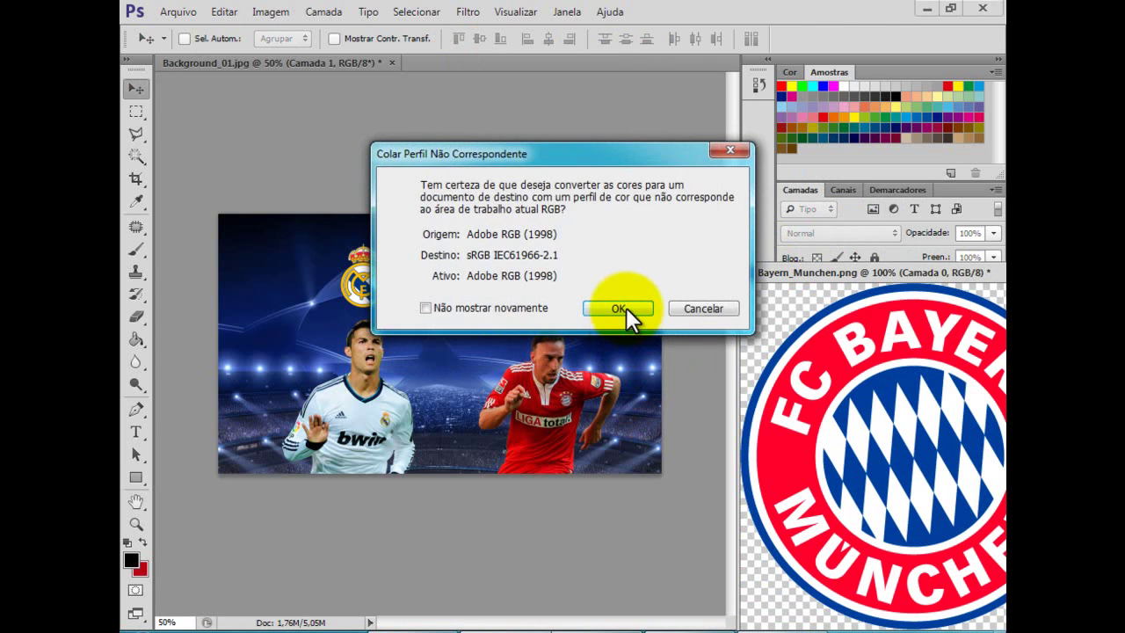
pyautogui.click(621, 309)
pyautogui.moveTo(746, 274); pyautogui.dragTo(398, 388)
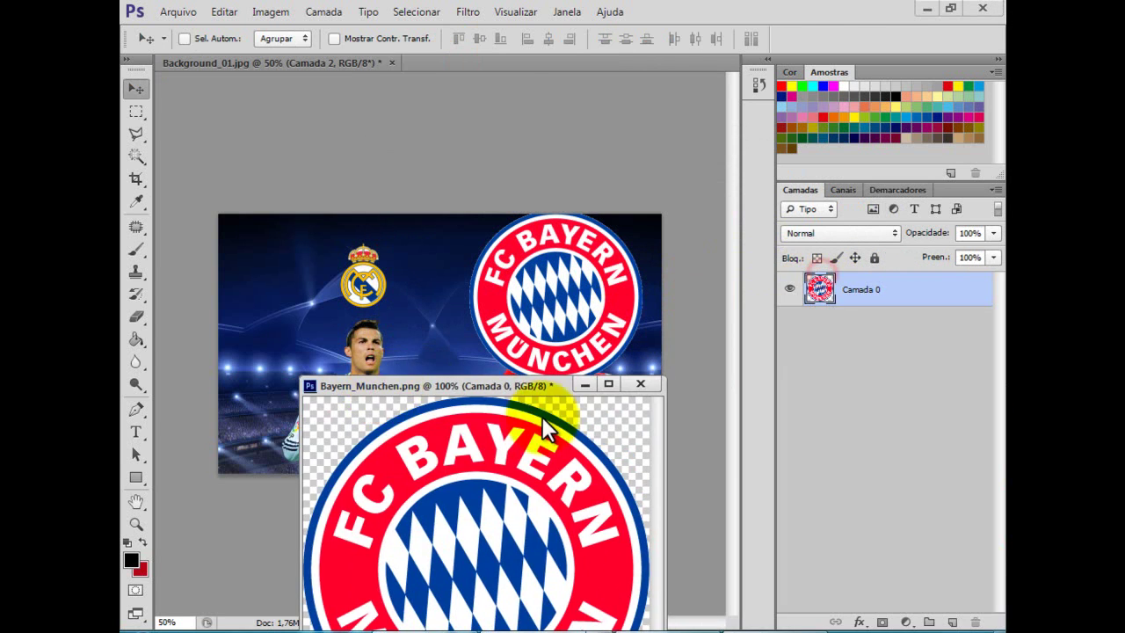
pyautogui.click(639, 385)
# Shrink the Bayern crest to a small badge and place it above Franck Ribéry's head.
pyautogui.click(582, 301)
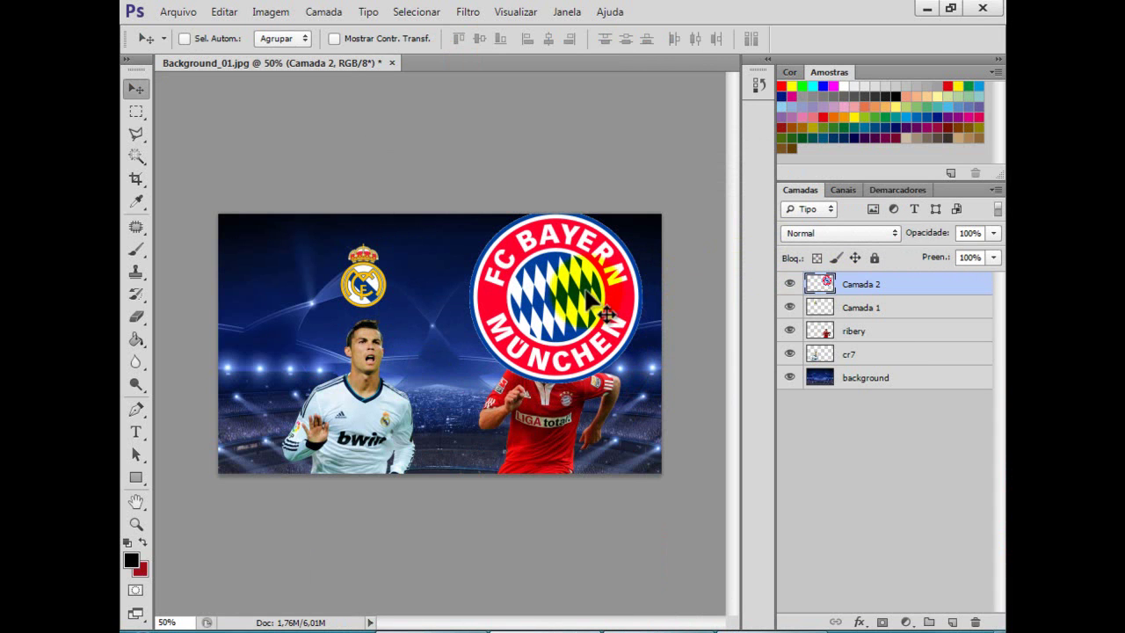
pyautogui.hotkey('ctrl', 't')
pyautogui.moveTo(647, 207); pyautogui.dragTo(532, 320)
pyautogui.doubleClick(495, 357)
pyautogui.moveTo(496, 355); pyautogui.dragTo(582, 296)
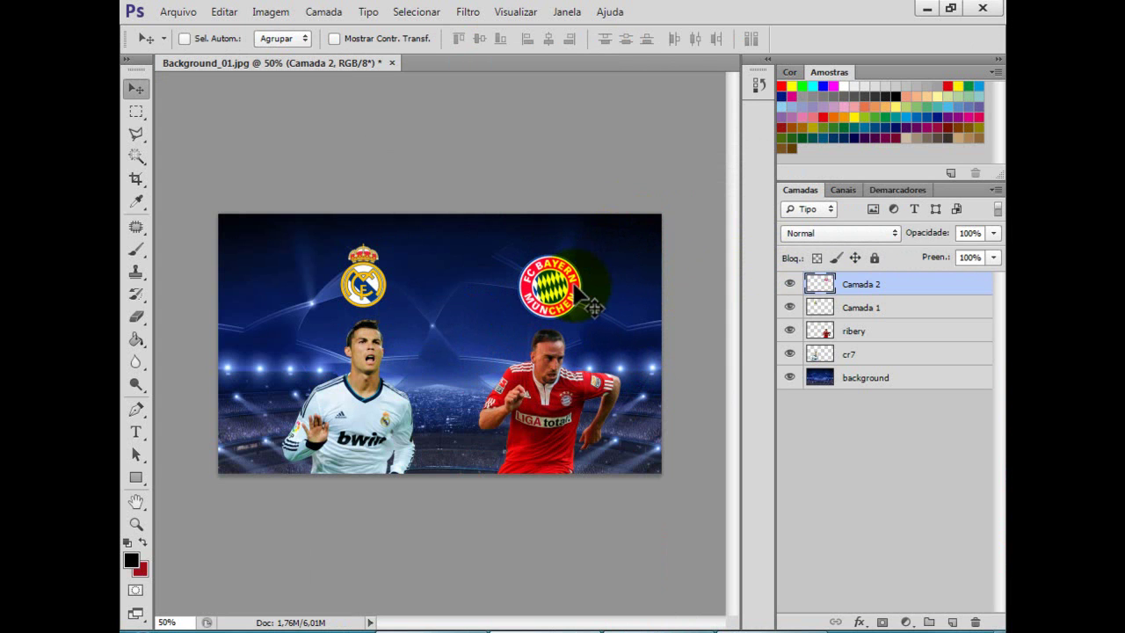
# Show the rulers and place a horizontal guide just beneath the Real Madrid crest.
pyautogui.hotkey('ctrl', '+')
pyautogui.hotkey('ctrl', '+')
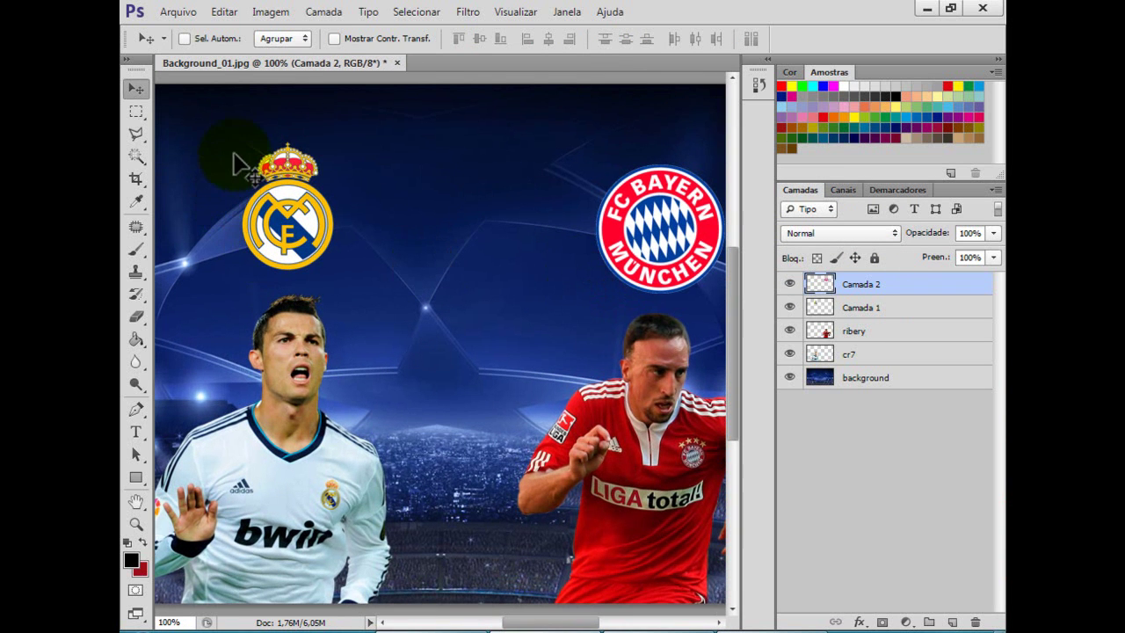
pyautogui.click(507, 12)
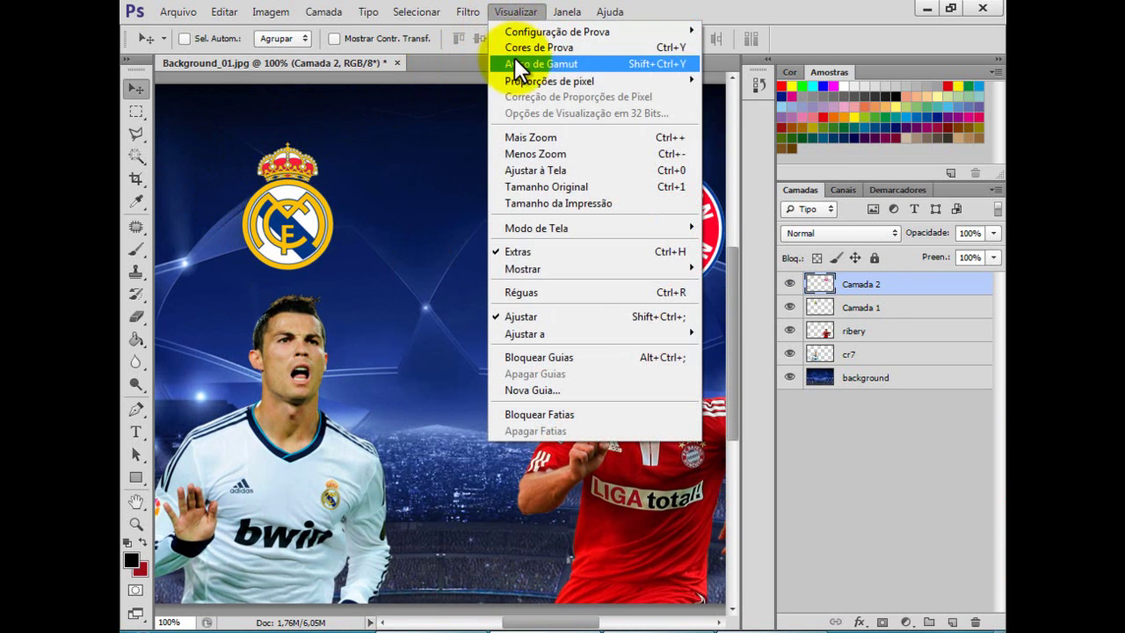
pyautogui.click(523, 291)
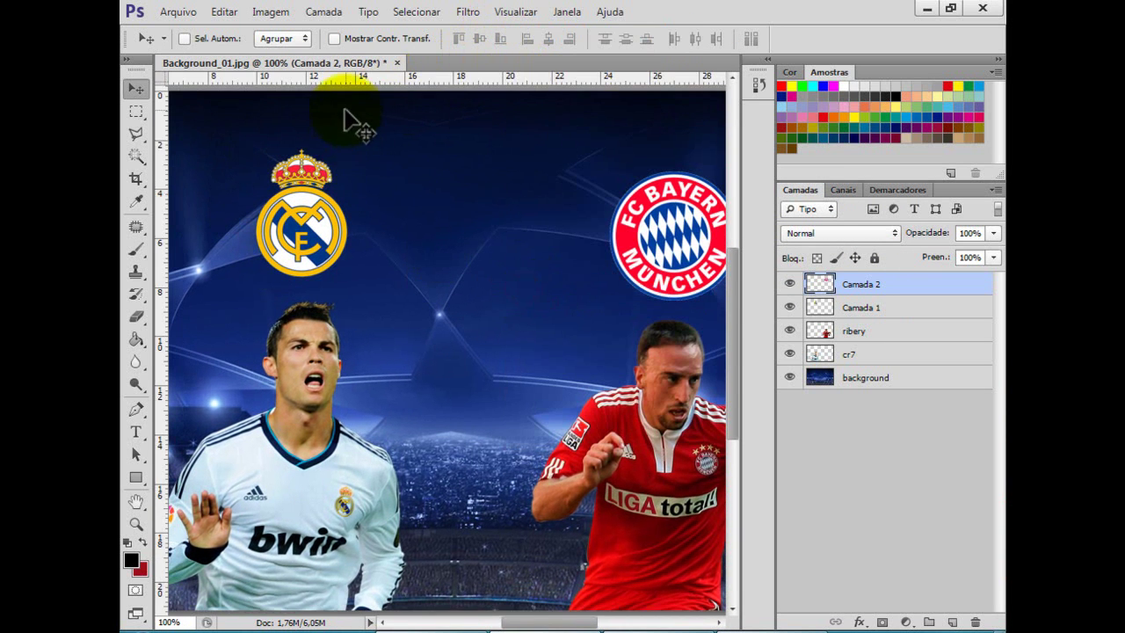
pyautogui.moveTo(359, 88); pyautogui.dragTo(384, 280)
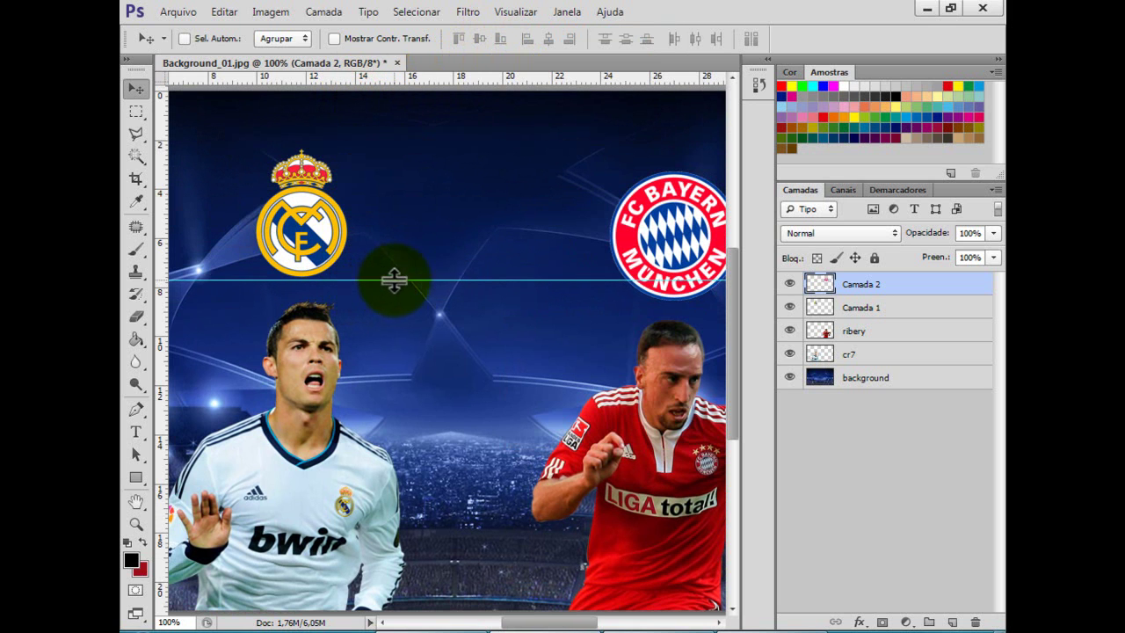
# Rename the crest layers real and bayern, and raise the Bayern crest until its base rests near the guide.
pyautogui.doubleClick(864, 306)
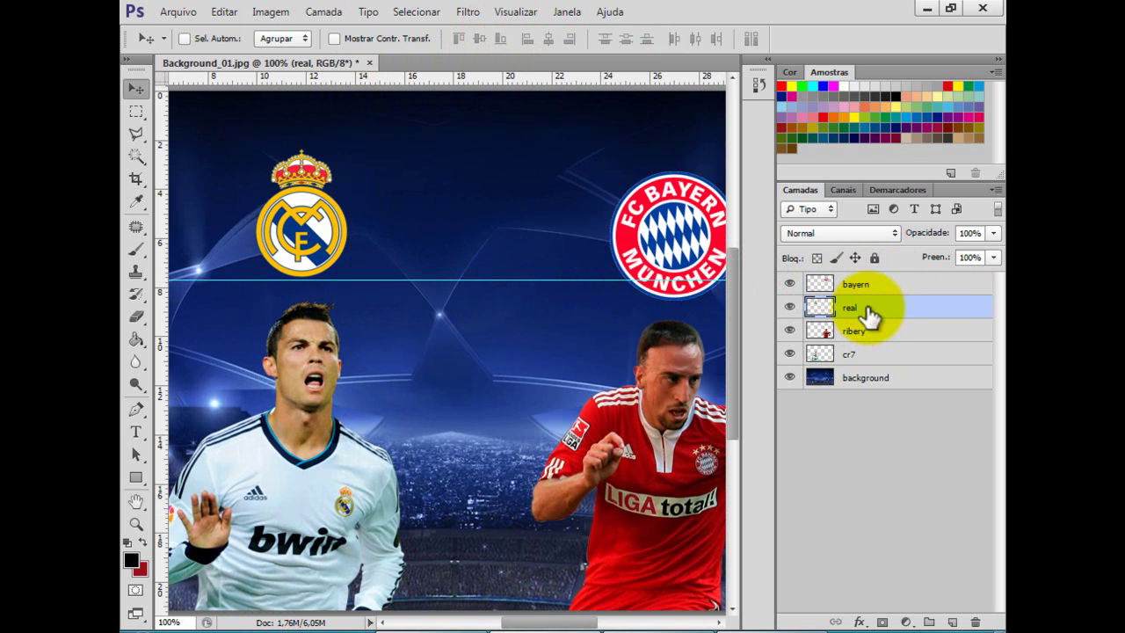
pyautogui.click(857, 284)
pyautogui.moveTo(681, 259); pyautogui.dragTo(681, 237)
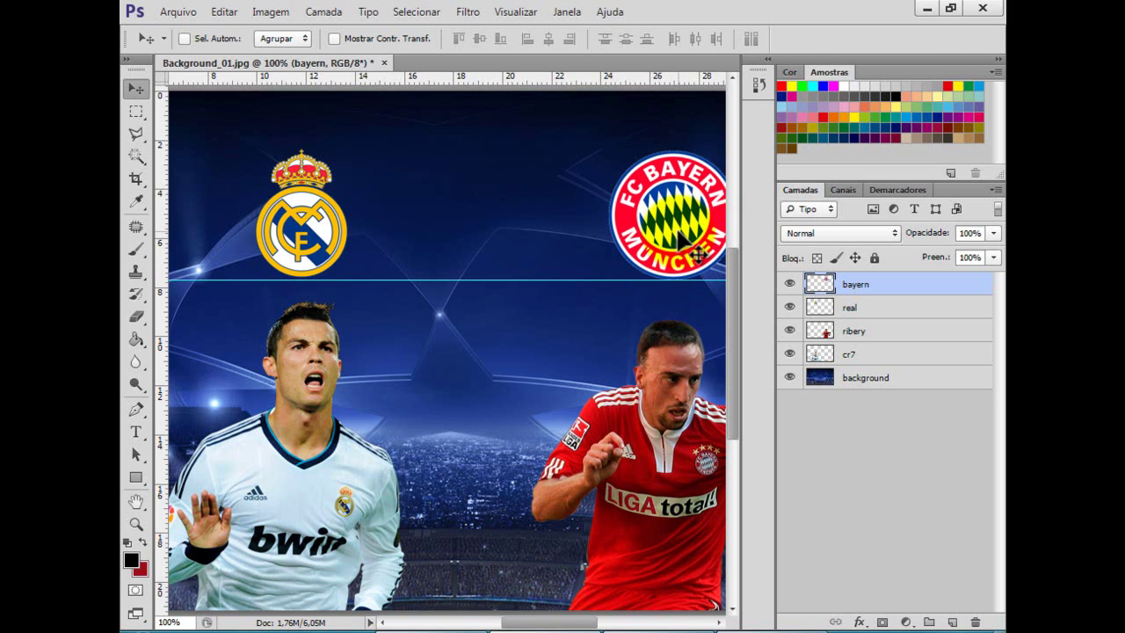
# Scale the Bayern crest down further and nudge it until it is centred above Ribéry's head, with its base just above the guide.
pyautogui.hotkey('ctrl', 't')
pyautogui.moveTo(609, 151); pyautogui.dragTo(640, 181)
pyautogui.press('Return')
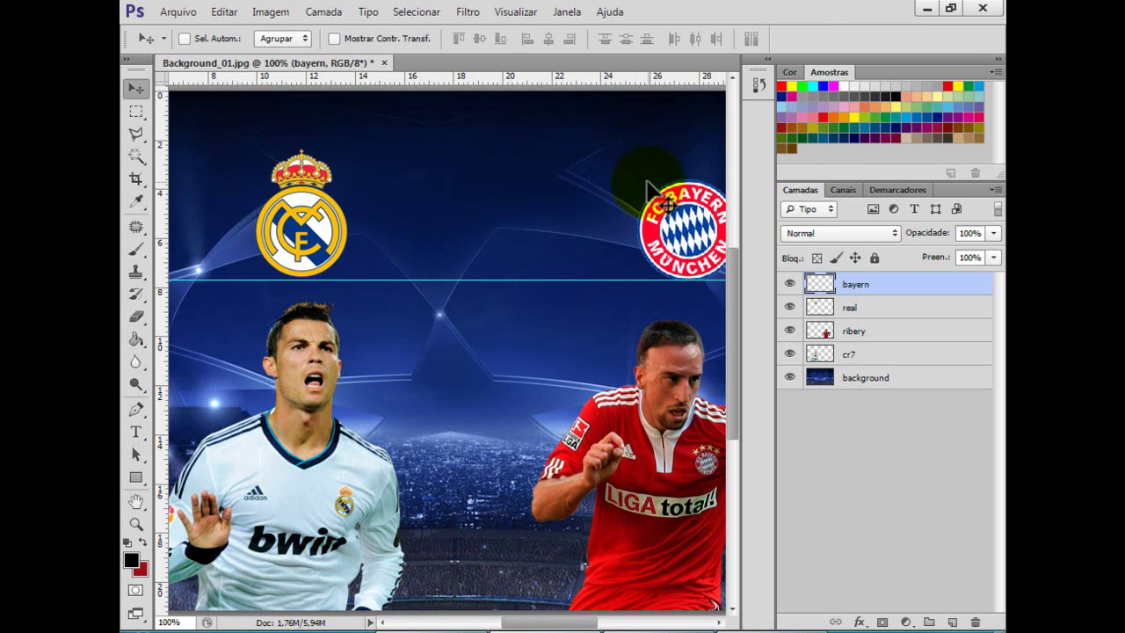
pyautogui.press('Left')
pyautogui.press('Left')
pyautogui.press('Left')
pyautogui.press('Left')
pyautogui.press('Left')
pyautogui.press('Left')
pyautogui.press('Left')
pyautogui.press('Left')
pyautogui.press('Left')
pyautogui.press('Left')
pyautogui.press('Left')
pyautogui.press('Left')
pyautogui.press('Left')
pyautogui.press('Left')
pyautogui.press('Left')
pyautogui.press('Left')
pyautogui.press('Left')
pyautogui.press('Left')
pyautogui.press('Left')
pyautogui.press('Left')
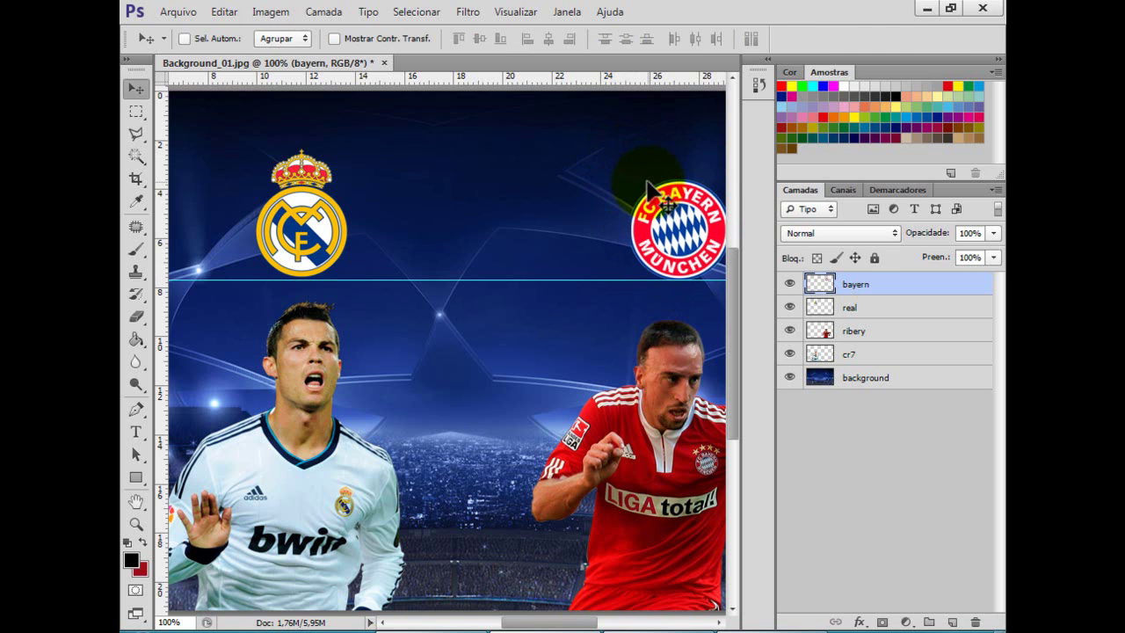
pyautogui.press('Left')
pyautogui.press('Left')
pyautogui.press('Left')
pyautogui.press('Left')
pyautogui.press('Left')
pyautogui.press('Left')
pyautogui.press('Up')
pyautogui.press('Up')
pyautogui.press('Up')
pyautogui.press('Up')
pyautogui.press('Up')
pyautogui.press('Up')
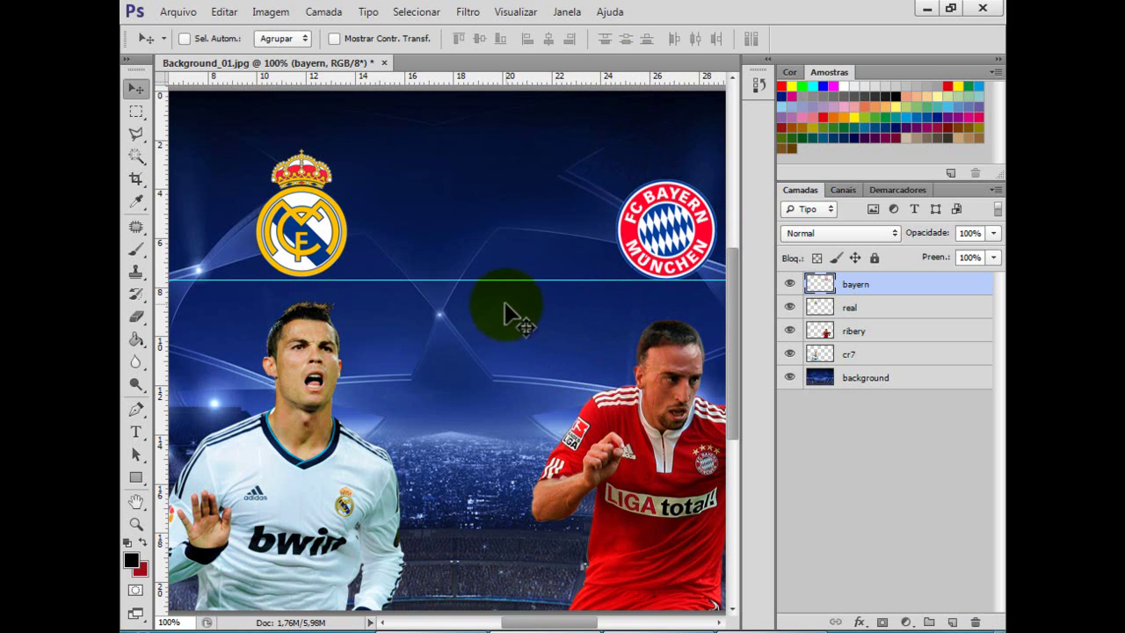
# Remove the horizontal guide from the stadium image.
pyautogui.moveTo(506, 279); pyautogui.dragTo(499, 87)
pyautogui.hotkey('ctrl', '-')
pyautogui.hotkey('ctrl', '-')
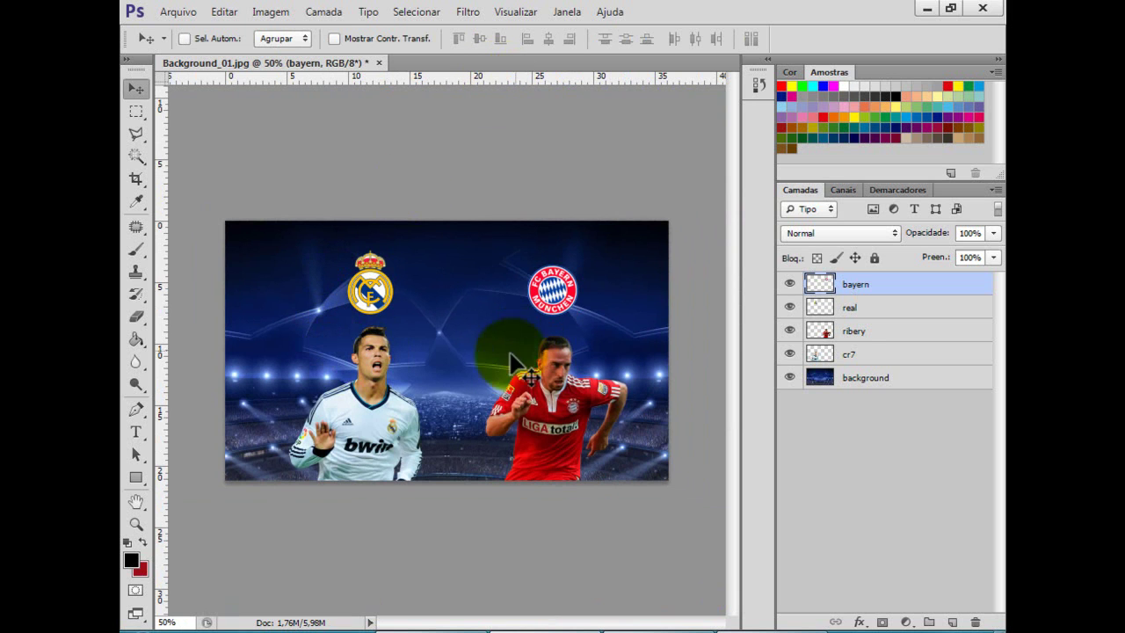
# Nudge the Bayern and Real Madrid crests down individually, and raise both layers together to fine-tune their height above the players.
pyautogui.click(850, 309)
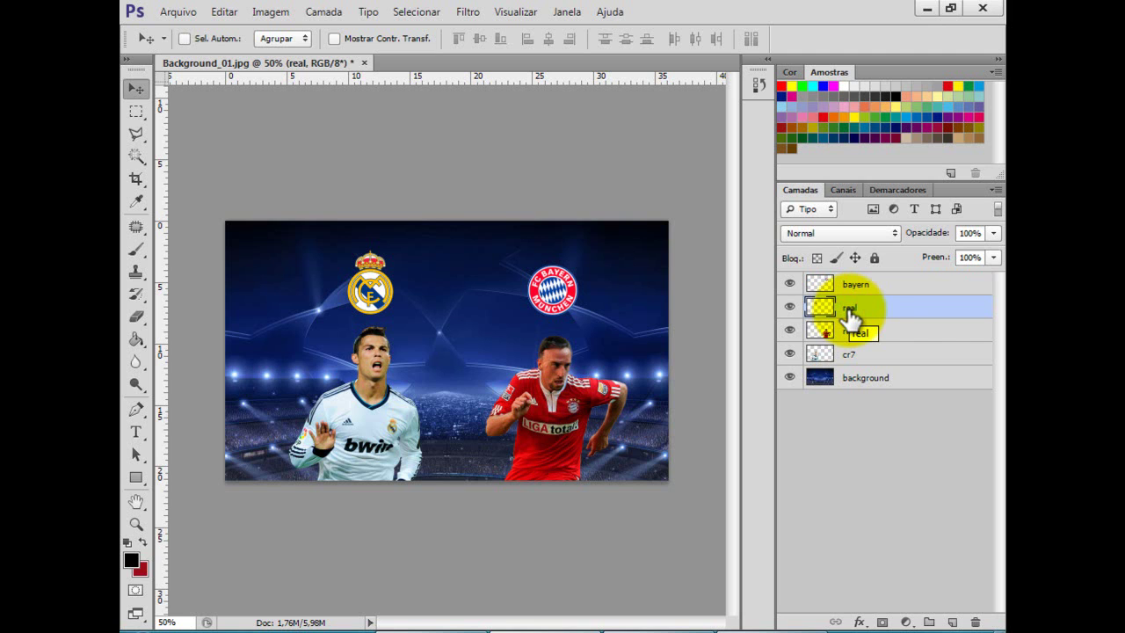
pyautogui.click(883, 283)
pyautogui.hotkey('shift', 'Down')
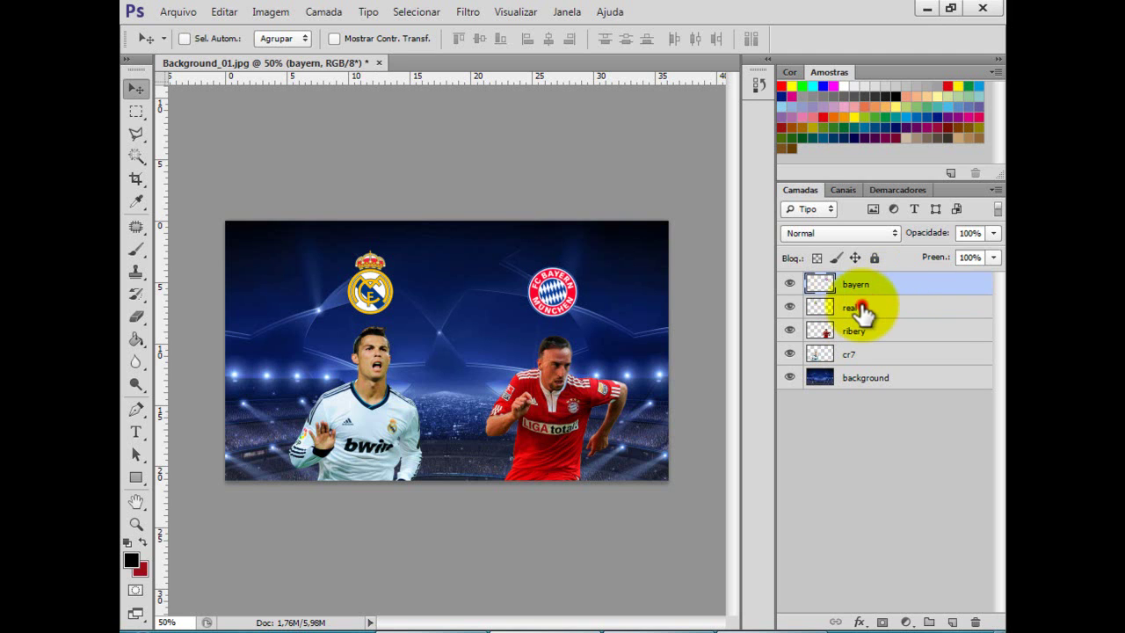
pyautogui.click(860, 308)
pyautogui.hotkey('shift', 'Down')
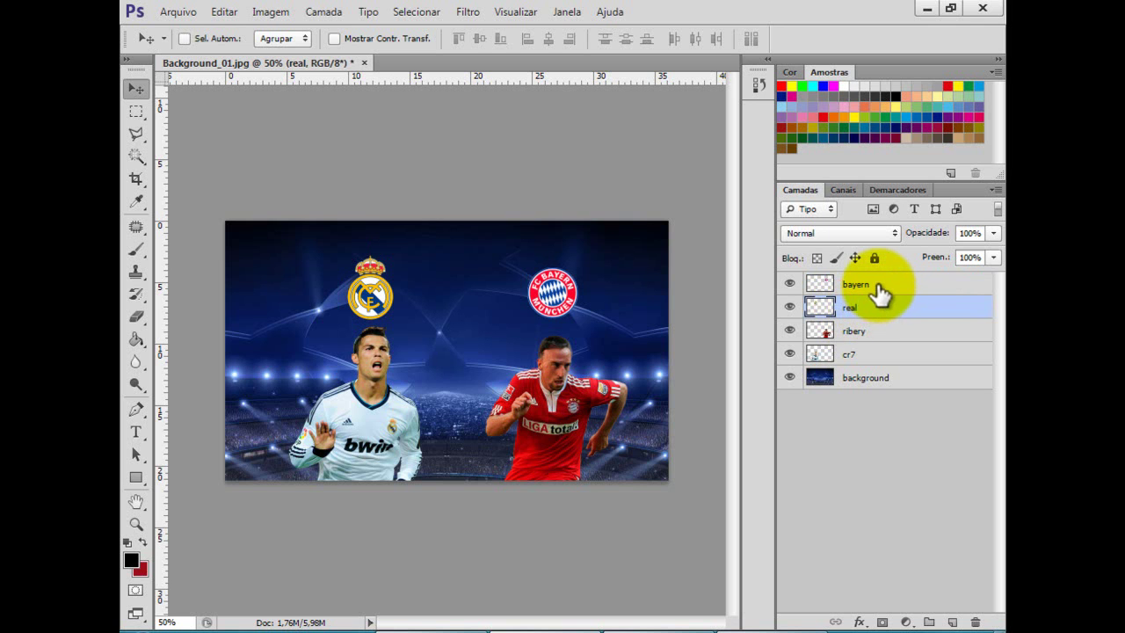
pyautogui.keyDown('shift'); pyautogui.click(878, 287); pyautogui.keyUp('shift')
pyautogui.hotkey('shift', 'Up')
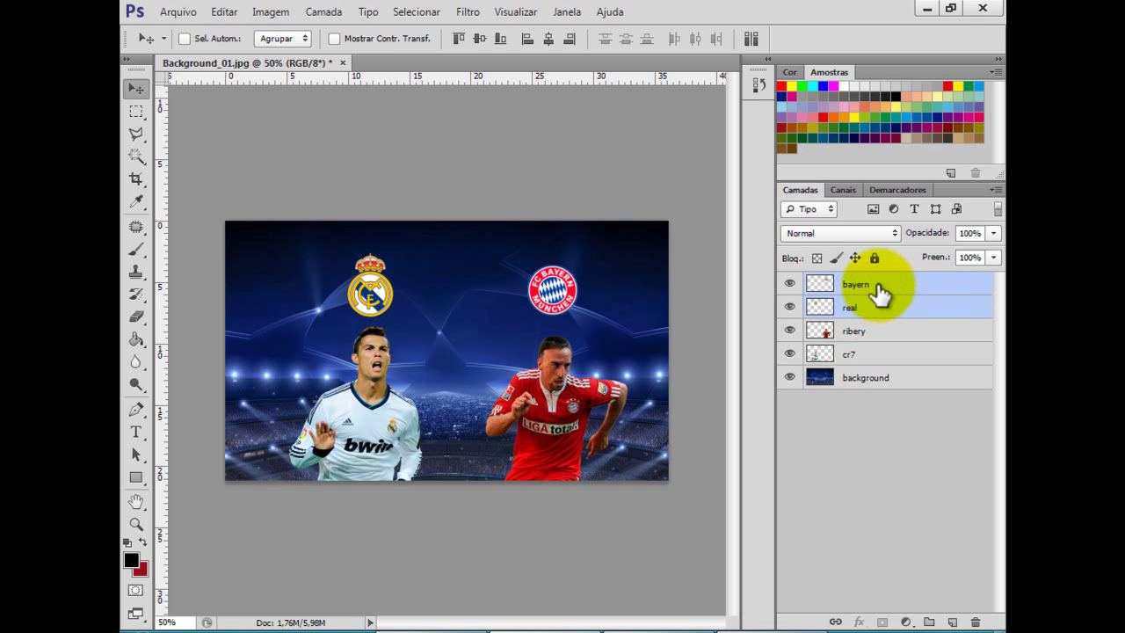
# Consult the finished artwork as reference, and open the Champions_League_Logo image with the working RGB profile Adobe RGB (1998).
pyautogui.click(607, 626)
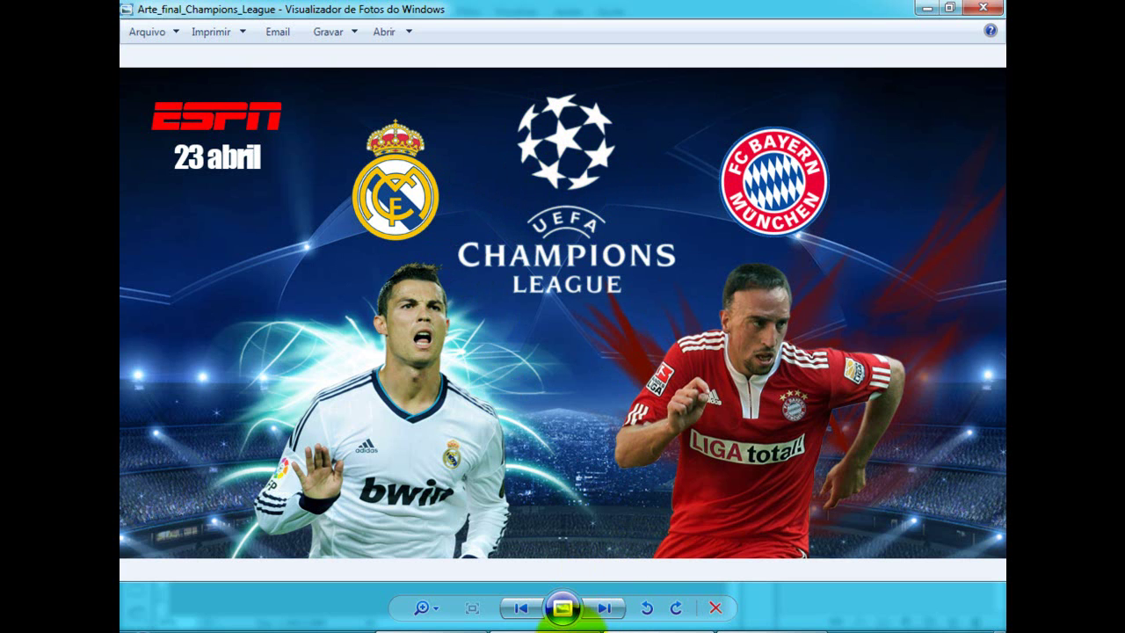
pyautogui.click(498, 615)
pyautogui.click(173, 17)
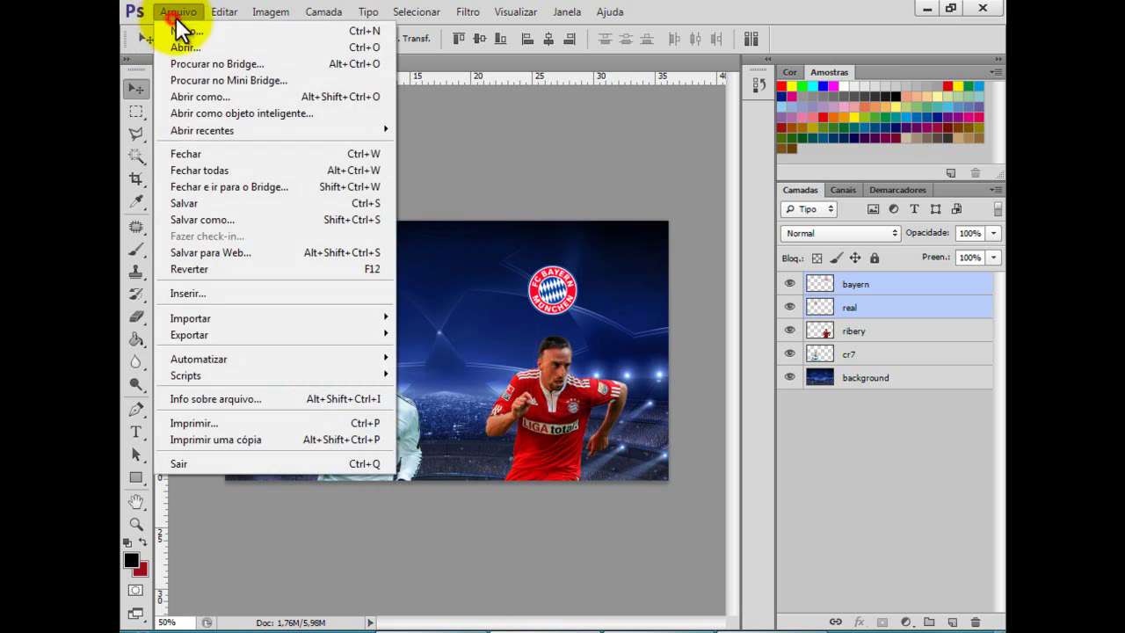
pyautogui.click(187, 46)
pyautogui.click(624, 259)
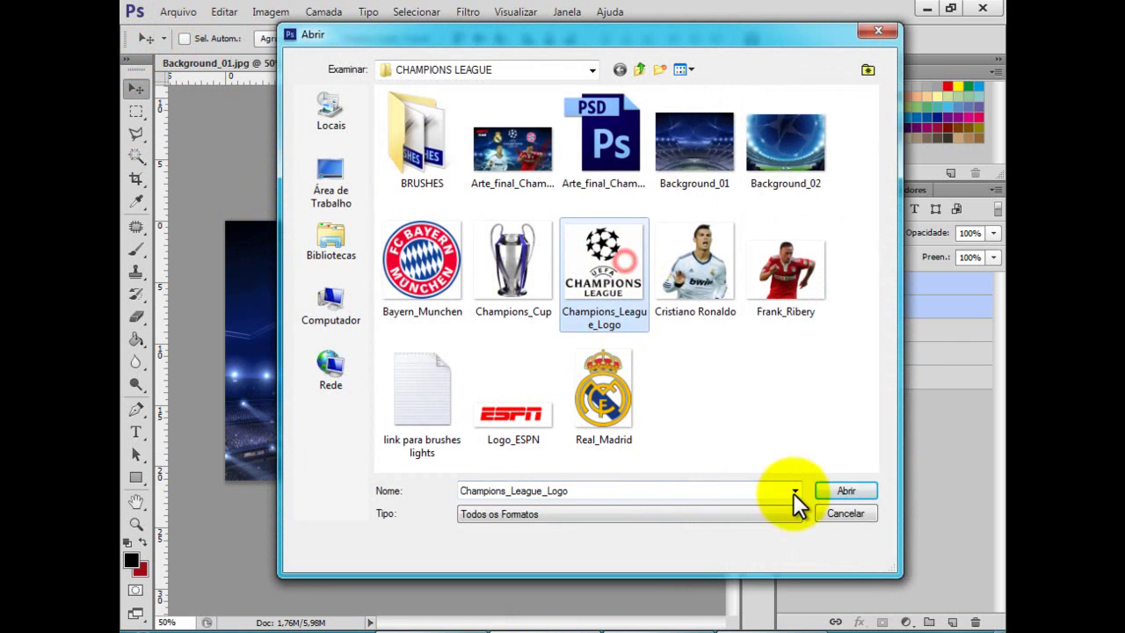
pyautogui.click(842, 490)
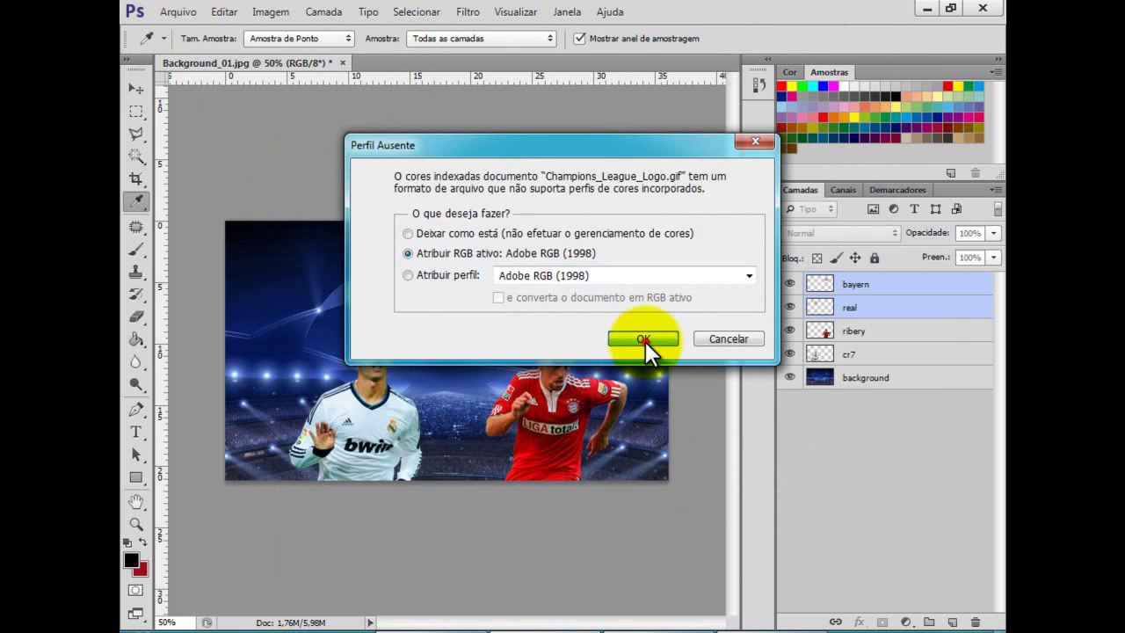
pyautogui.click(644, 339)
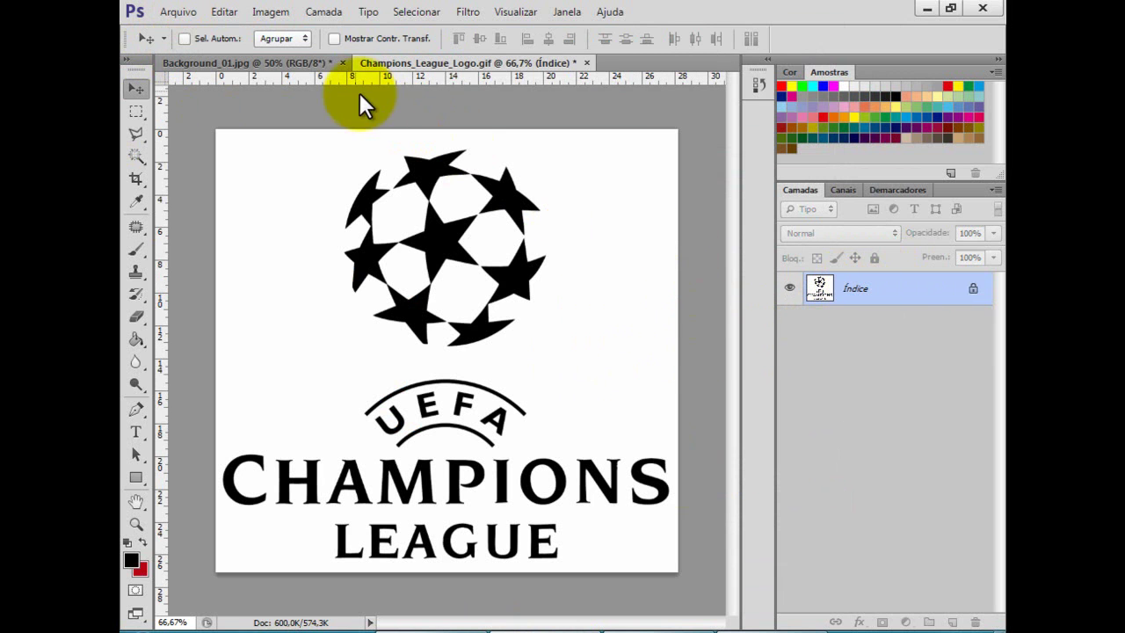
# Convert the Champions League logo from indexed colour to RGB colour mode.
pyautogui.click(271, 12)
pyautogui.moveTo(287, 29)
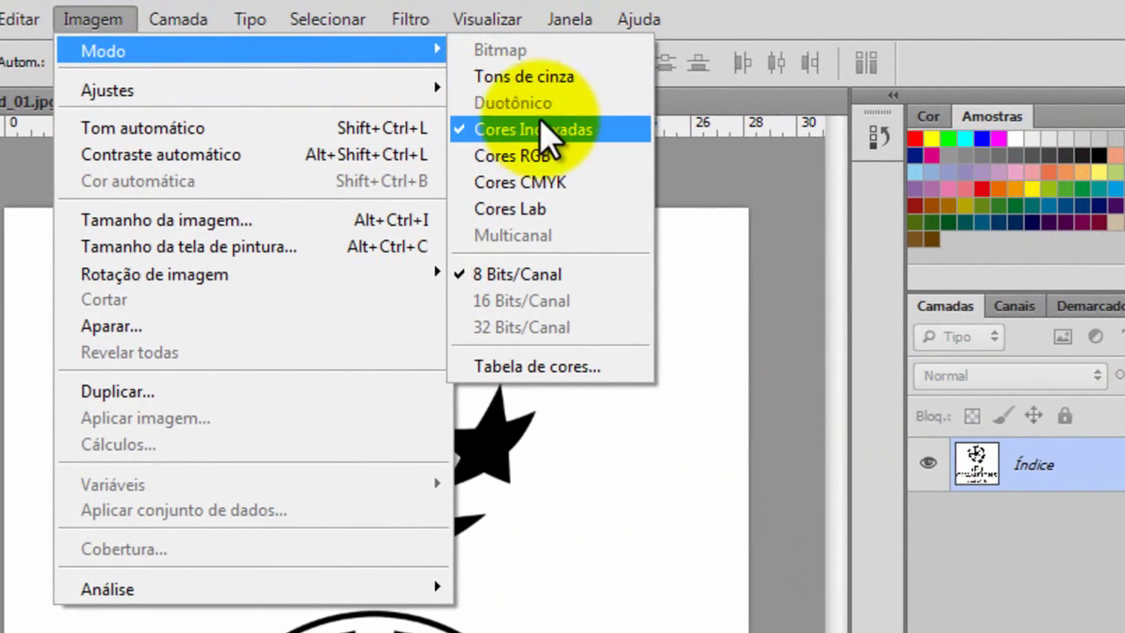
pyautogui.click(529, 155)
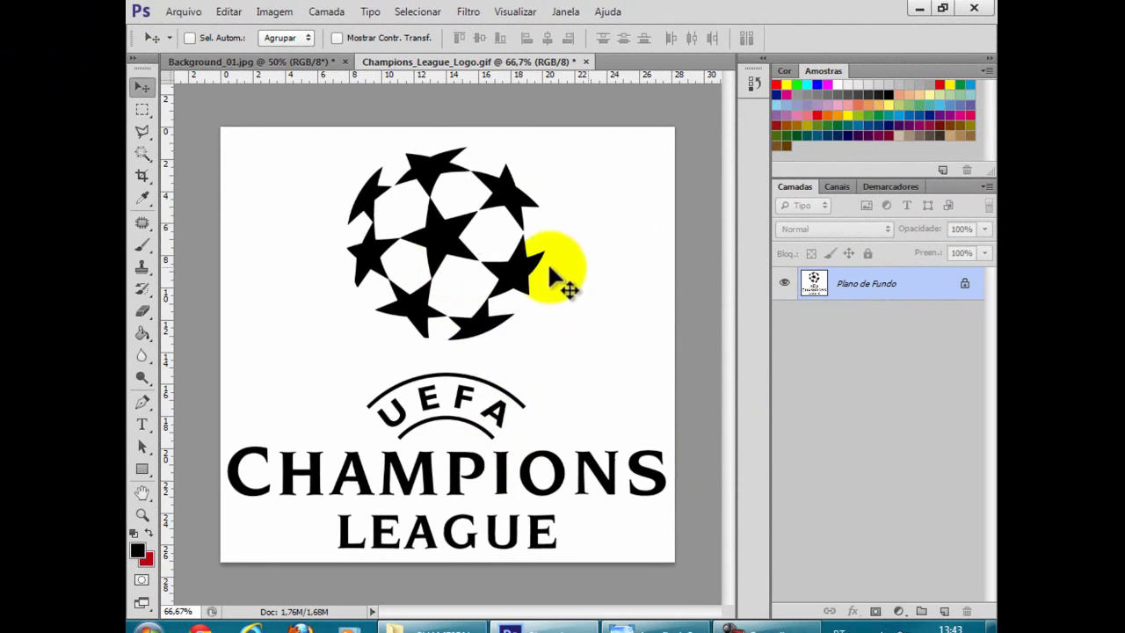
# Select the black shapes and lettering of the Champions League logo by colour range with a fuzziness of 40.
pyautogui.click(412, 18)
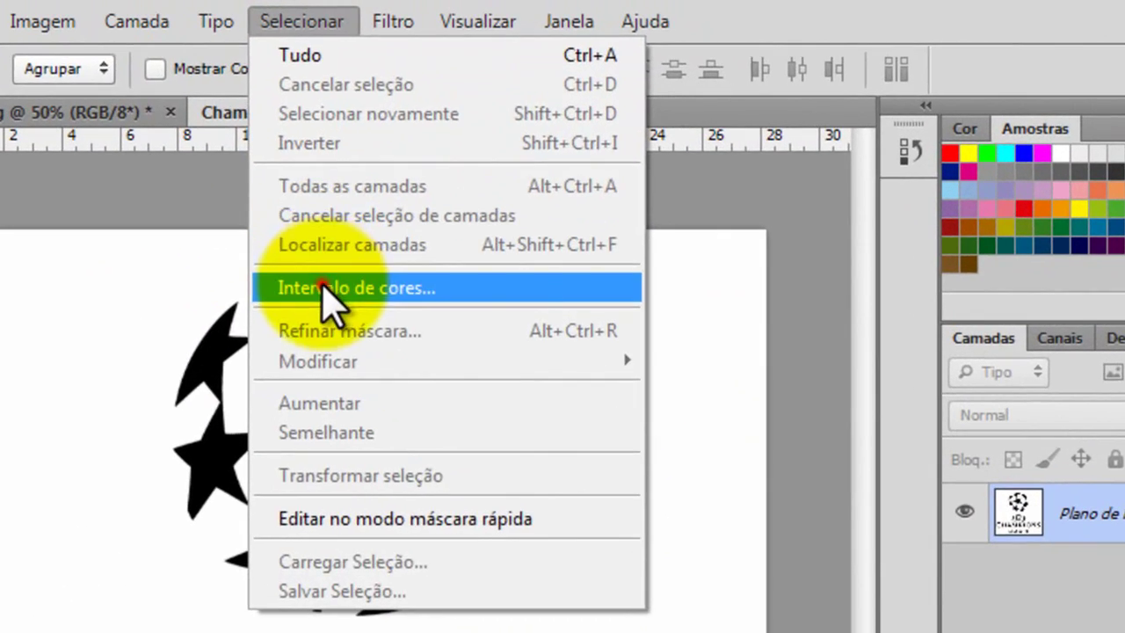
pyautogui.click(453, 159)
pyautogui.moveTo(484, 152); pyautogui.dragTo(1015, 265)
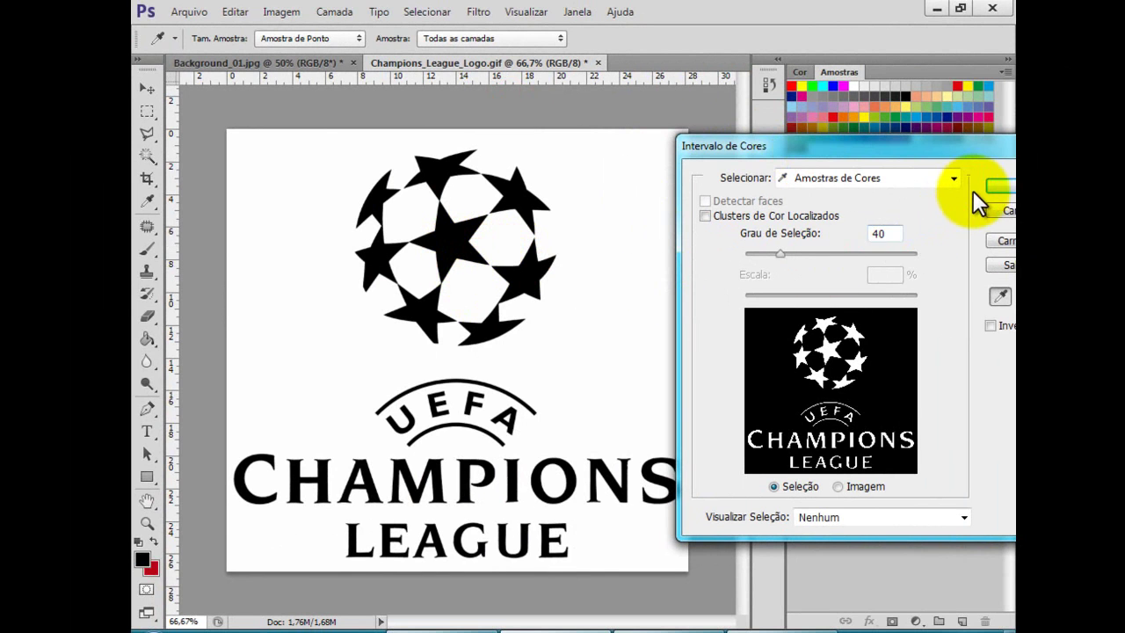
pyautogui.click(998, 186)
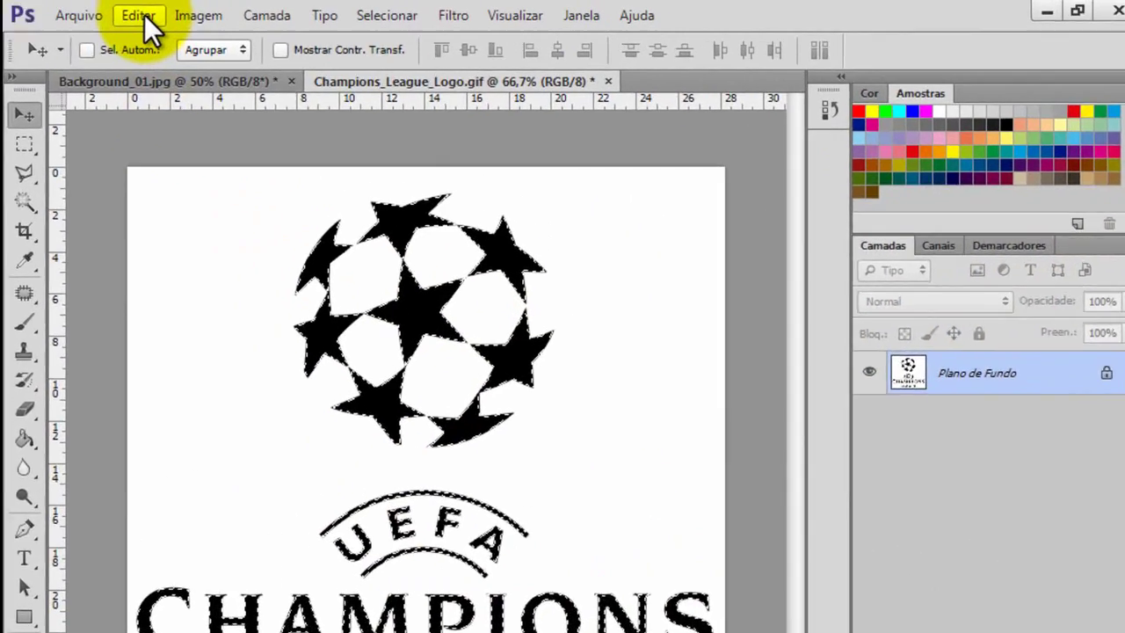
# Define the selected logo as a brush preset named "champons lgu".
pyautogui.click(143, 16)
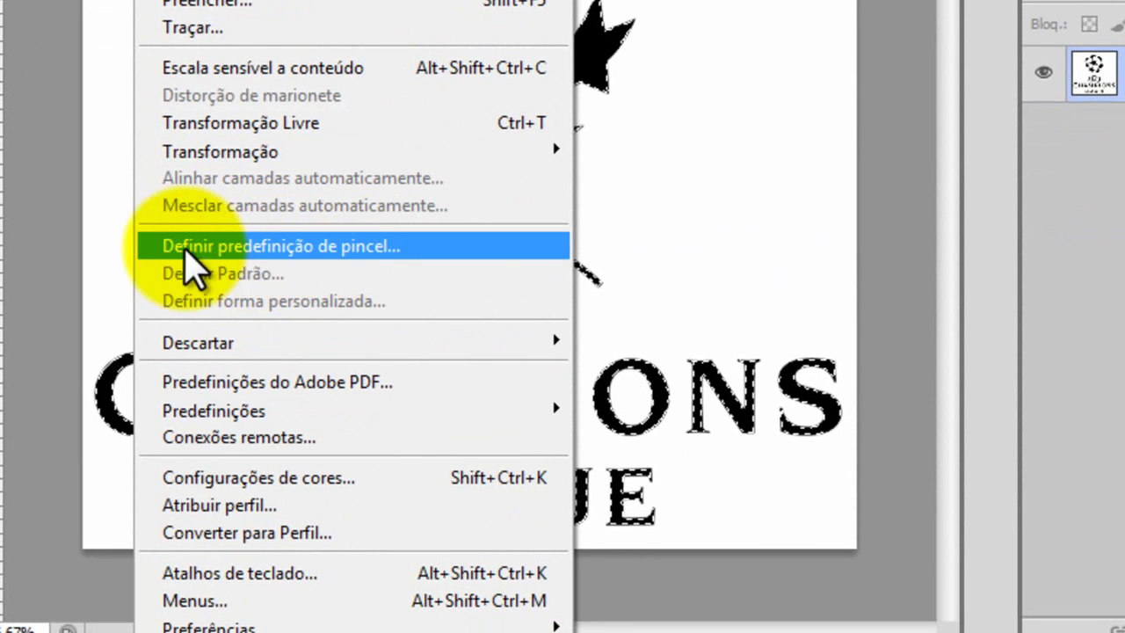
pyautogui.click(282, 255)
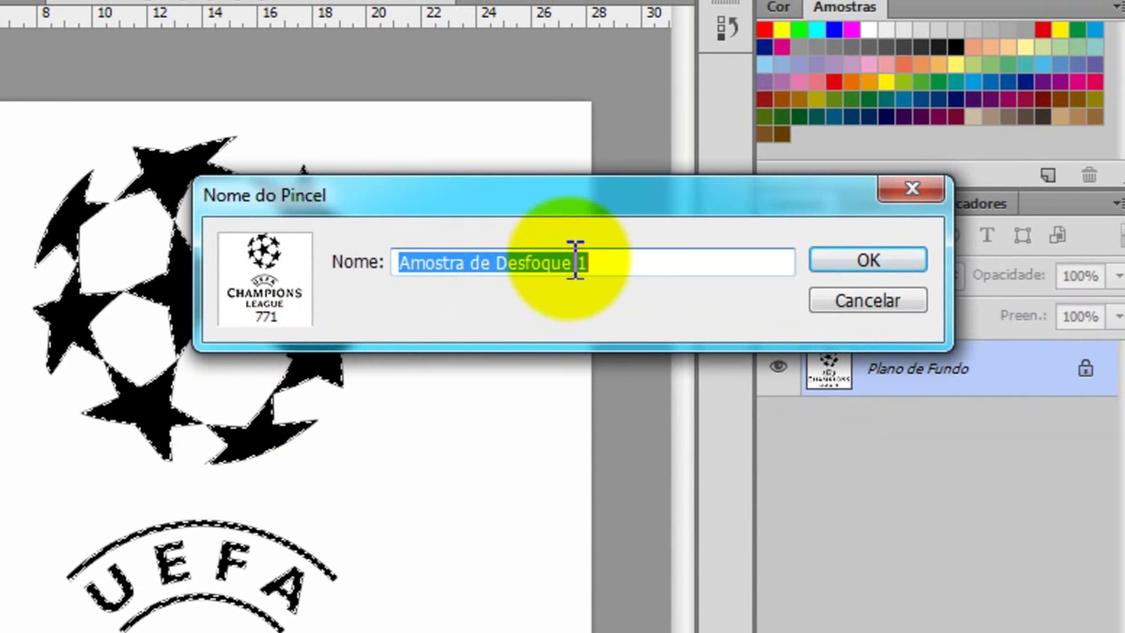
pyautogui.write('champons lgu')
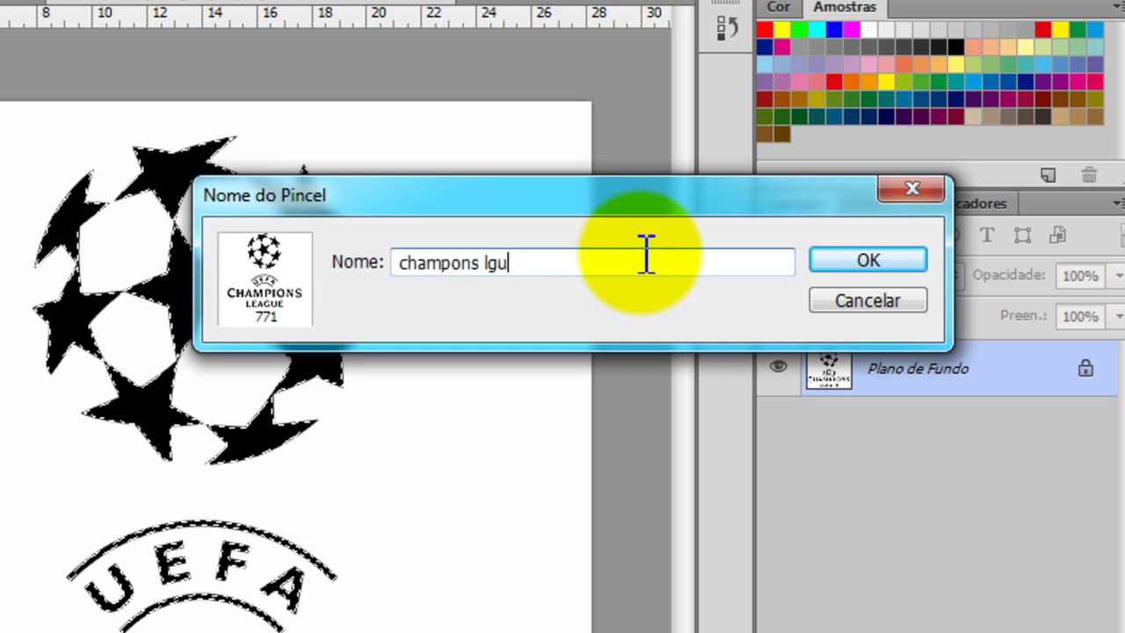
pyautogui.press('Return')
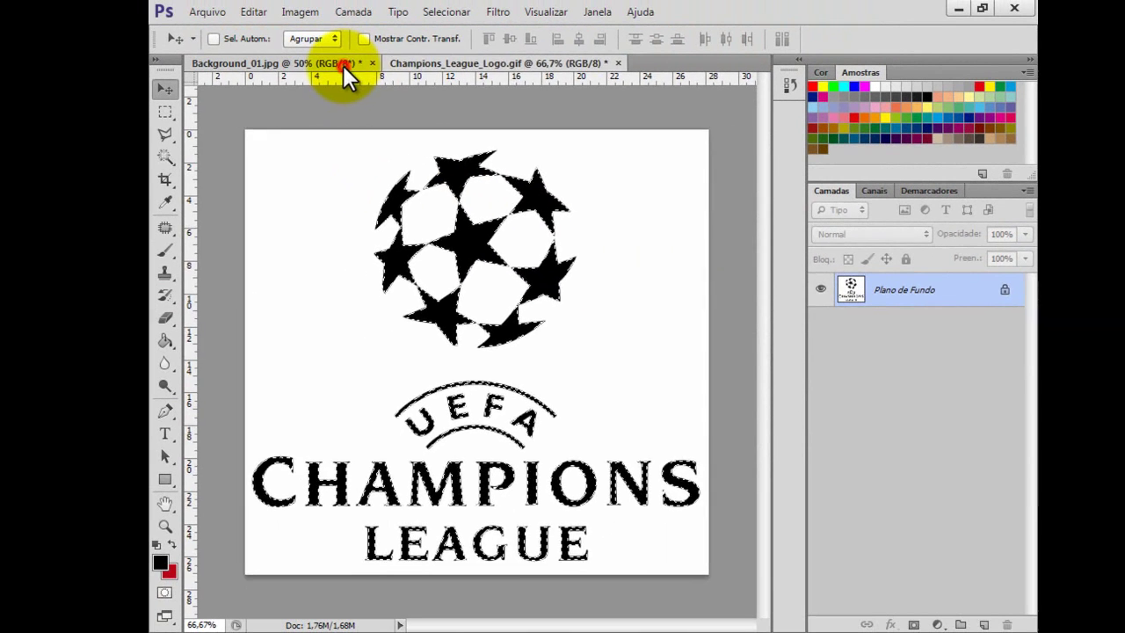
# Return to the stadium image and add a new layer named "pincel champions" above the crest layers.
pyautogui.click(162, 30)
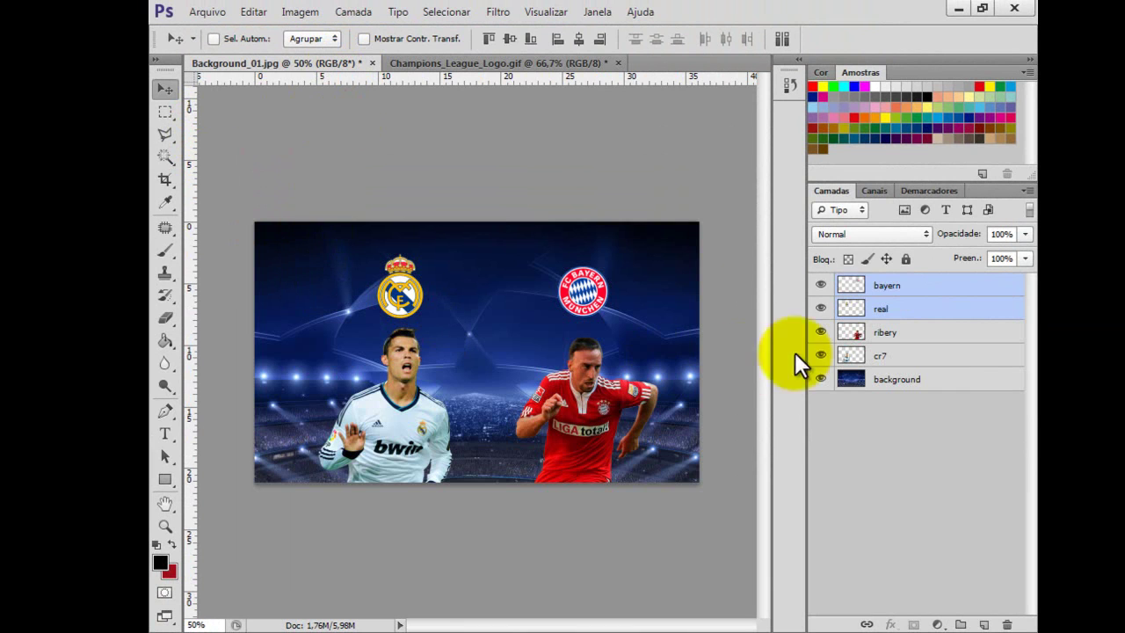
pyautogui.click(983, 623)
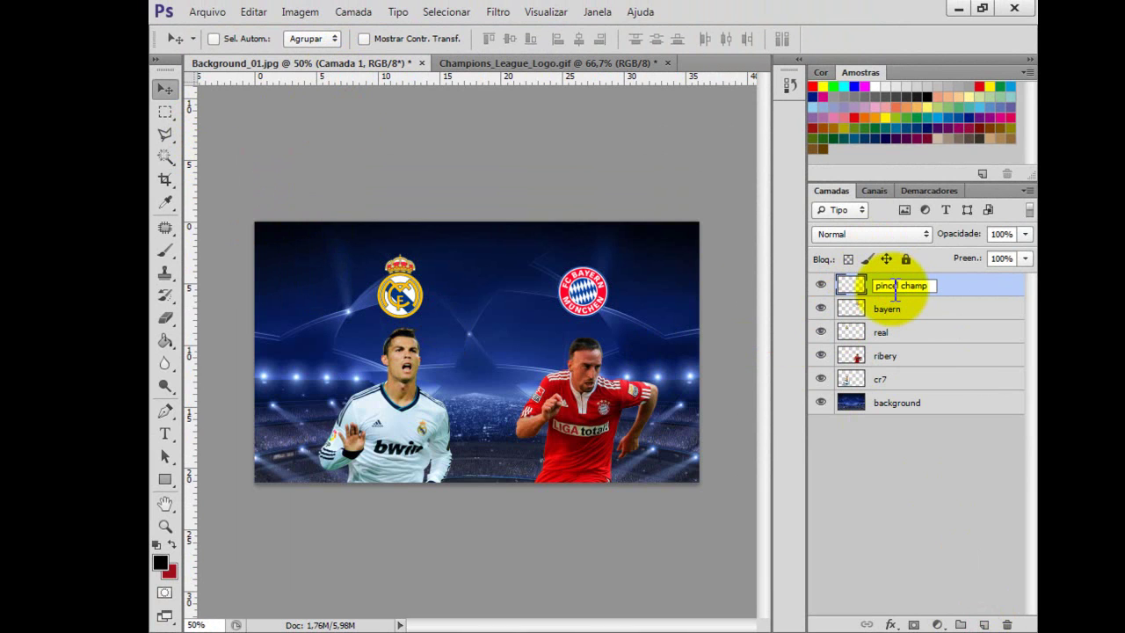
pyautogui.press('Return')
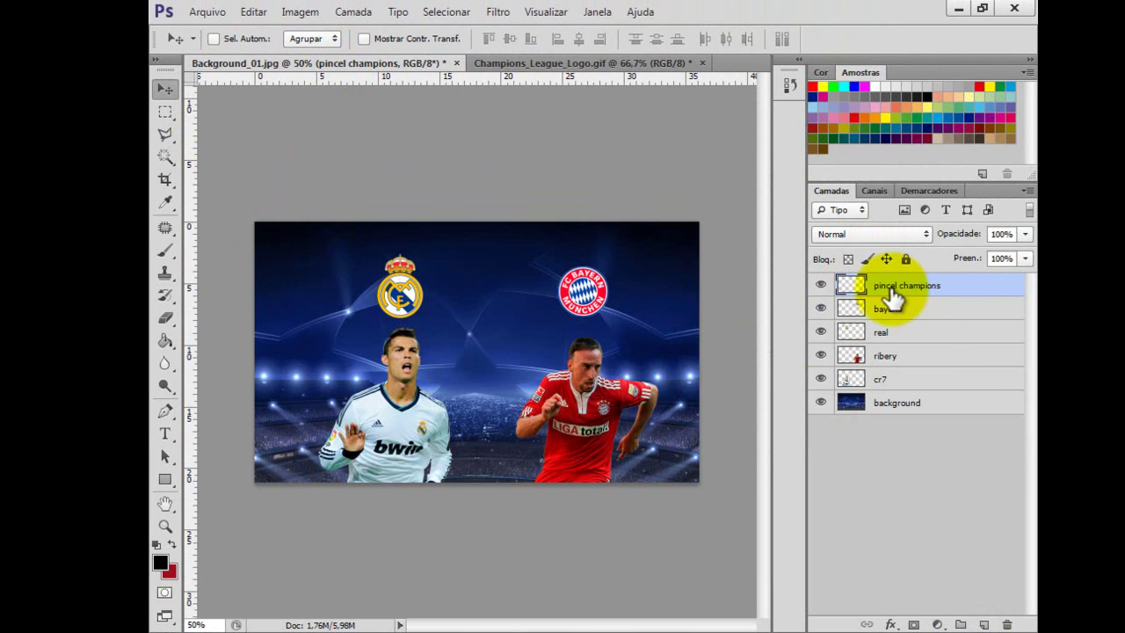
# Activate the Brush tool with a white foreground colour and choose the Champions League logo brush tip.
pyautogui.click(158, 250)
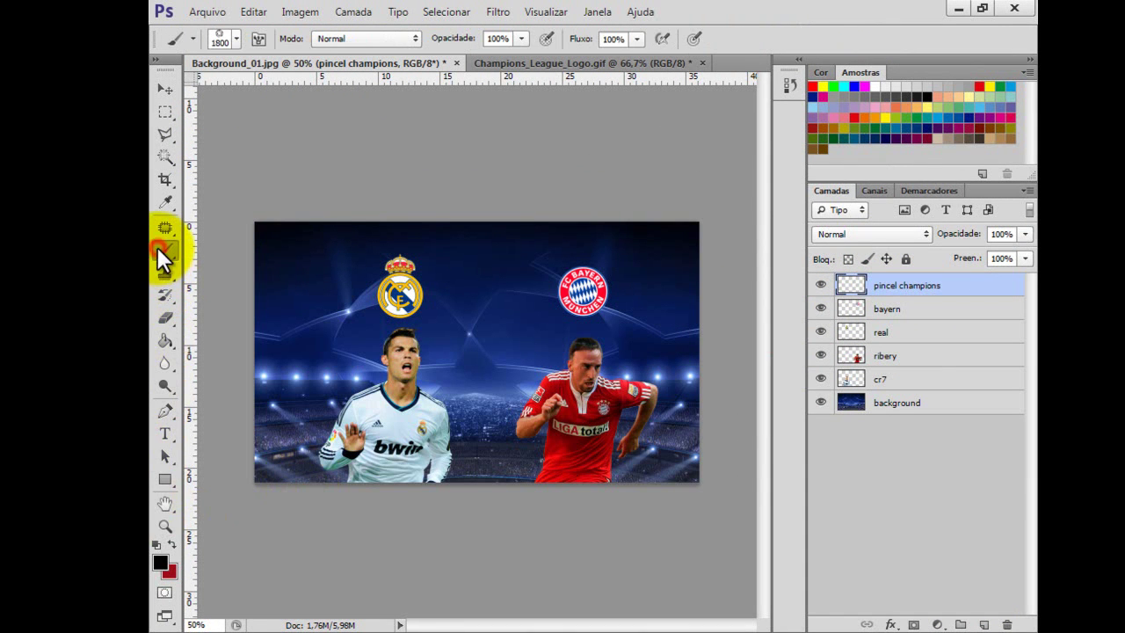
pyautogui.click(172, 545)
pyautogui.click(156, 538)
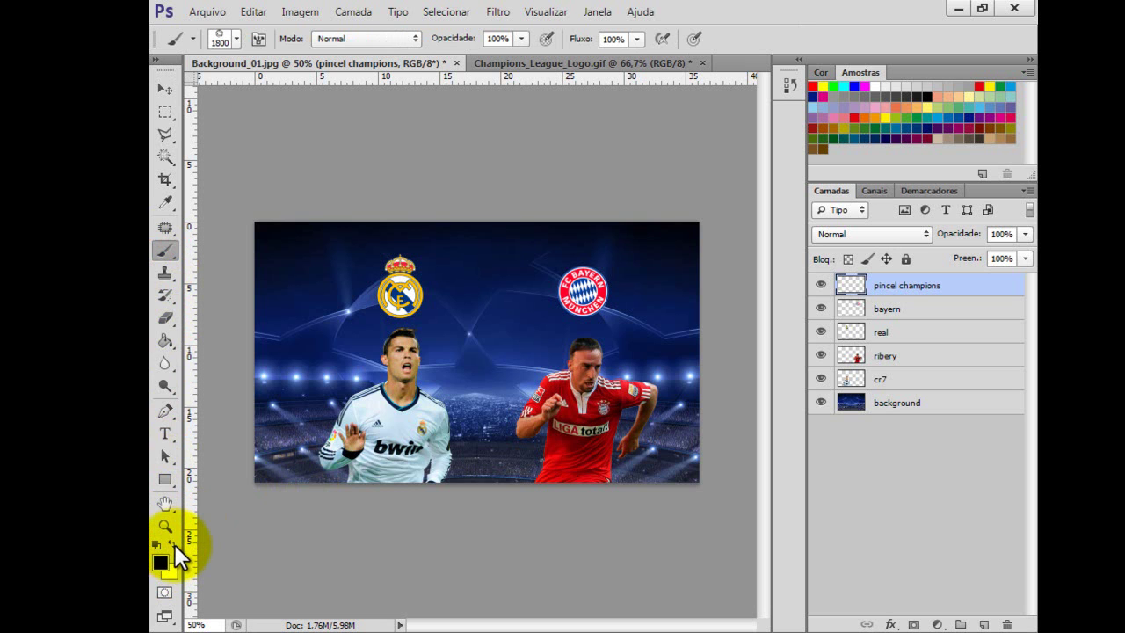
pyautogui.click(174, 544)
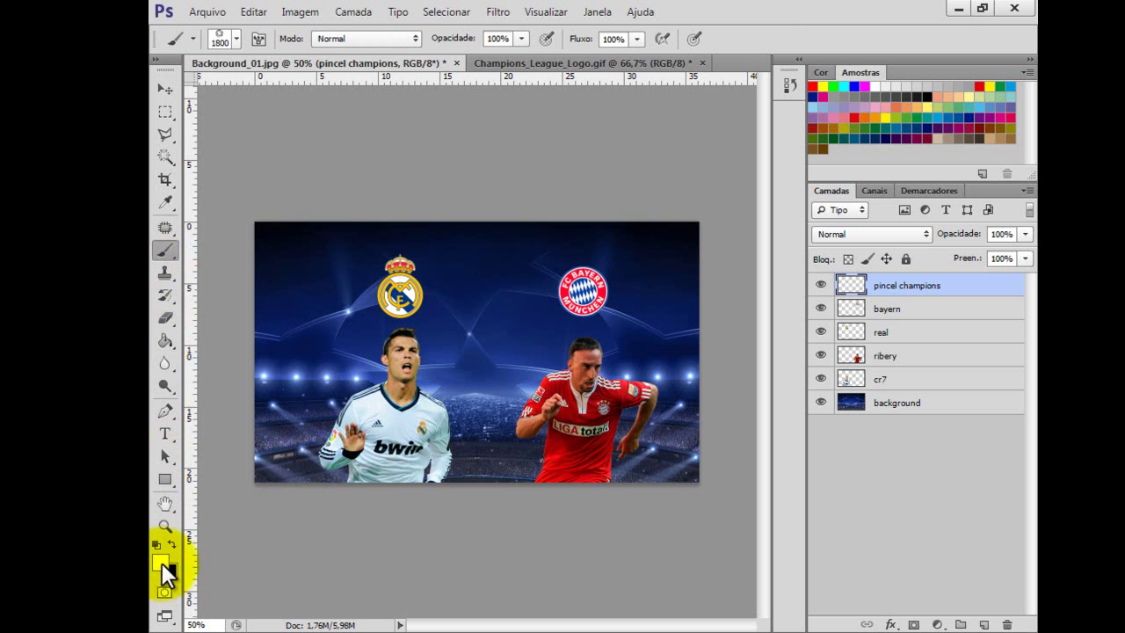
pyautogui.click(236, 38)
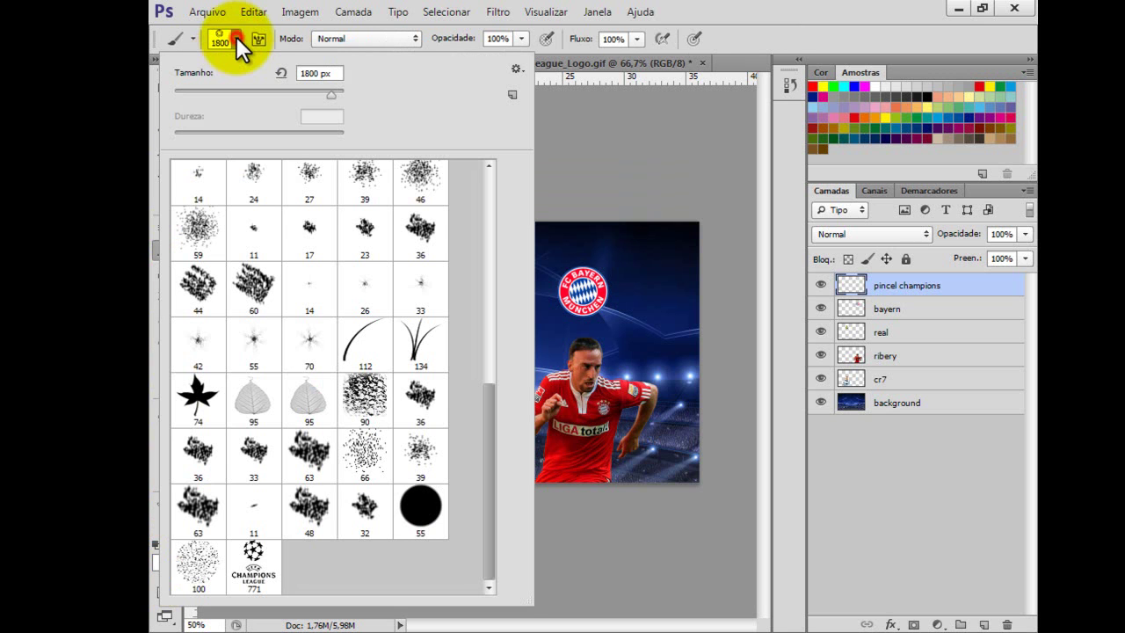
pyautogui.click(262, 564)
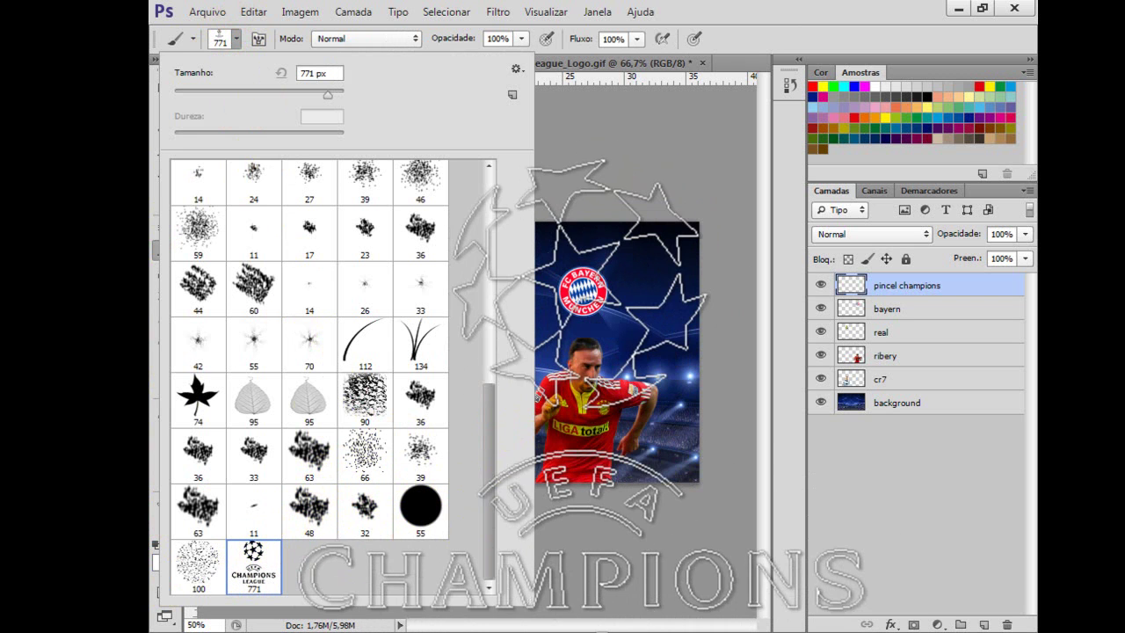
pyautogui.press('Return')
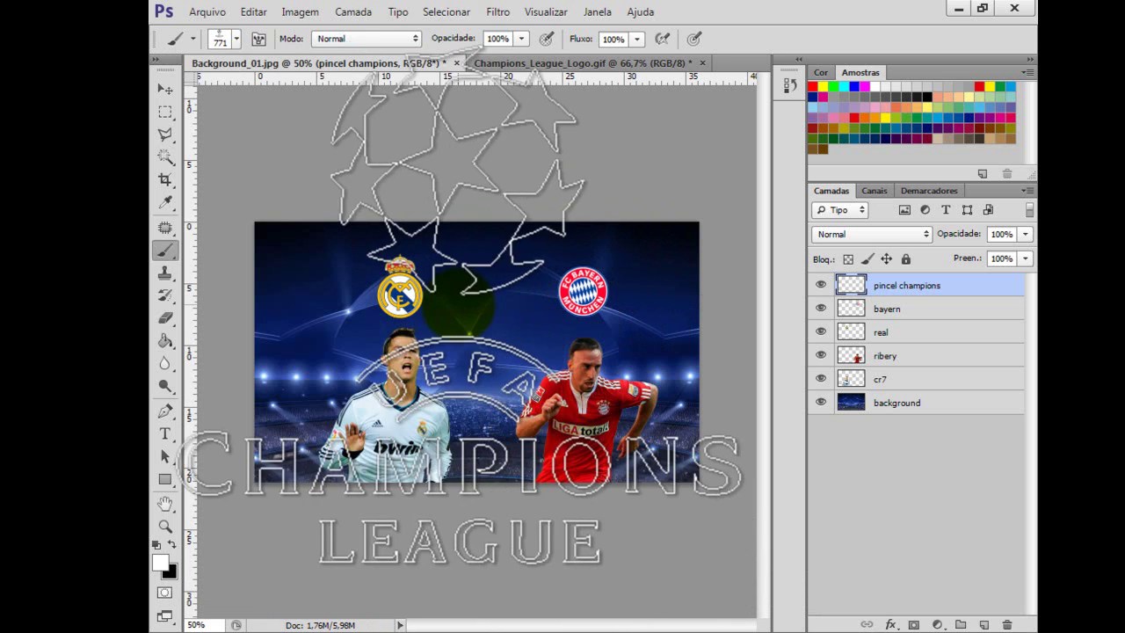
# Reduce the Champions League logo brush size to 349 px.
pyautogui.click(236, 38)
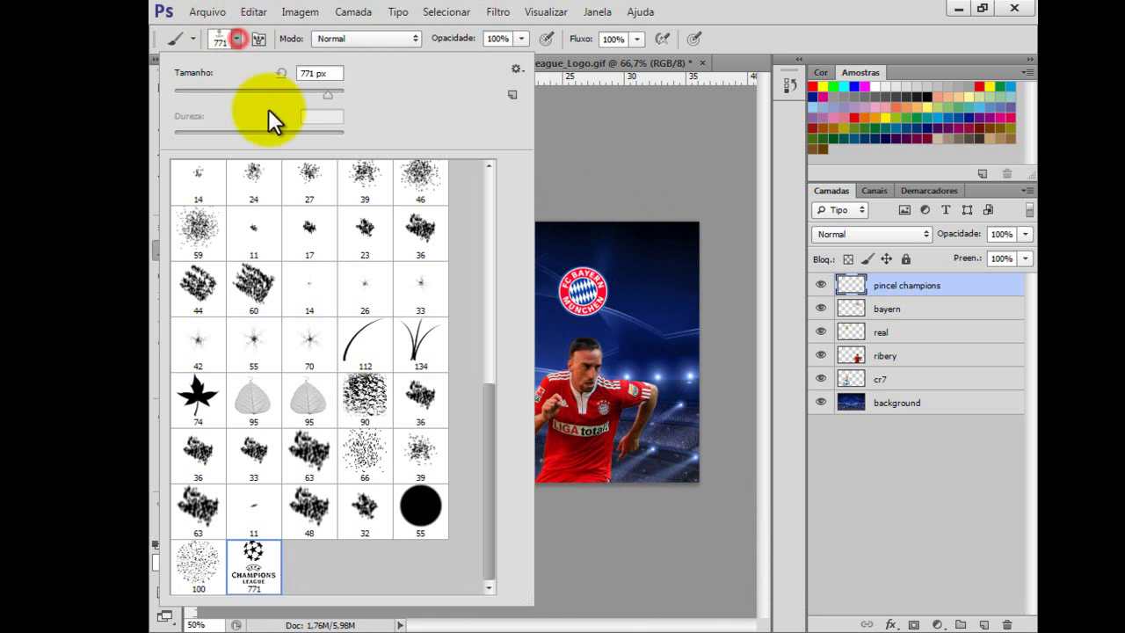
pyautogui.moveTo(318, 96); pyautogui.dragTo(318, 96)
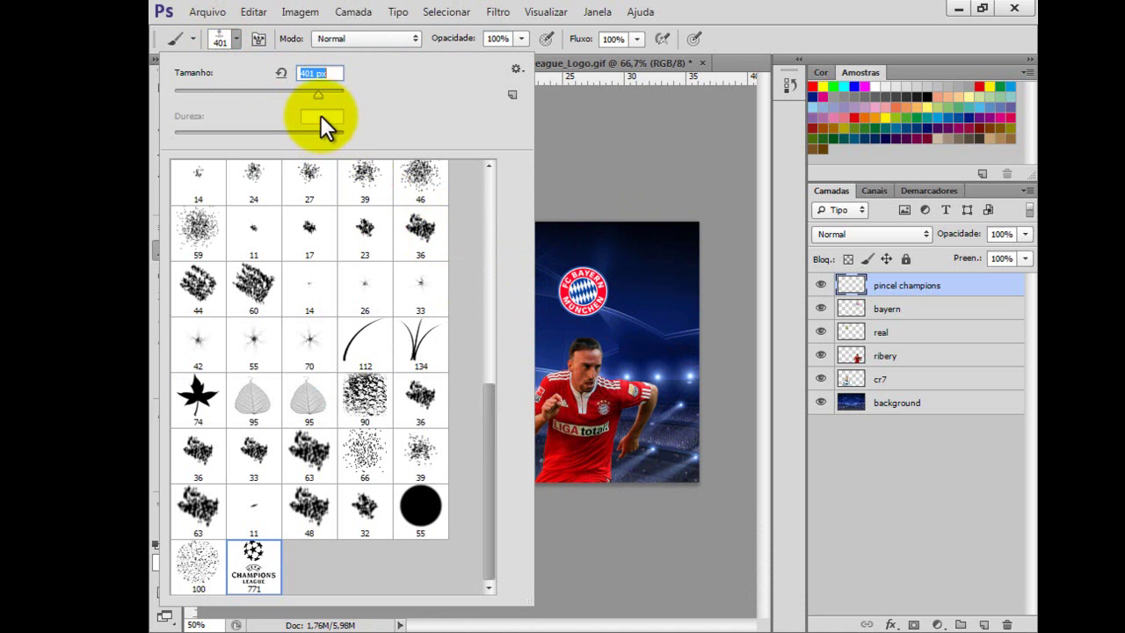
pyautogui.moveTo(315, 94); pyautogui.dragTo(312, 94)
pyautogui.moveTo(577, 369); pyautogui.dragTo(577, 341)
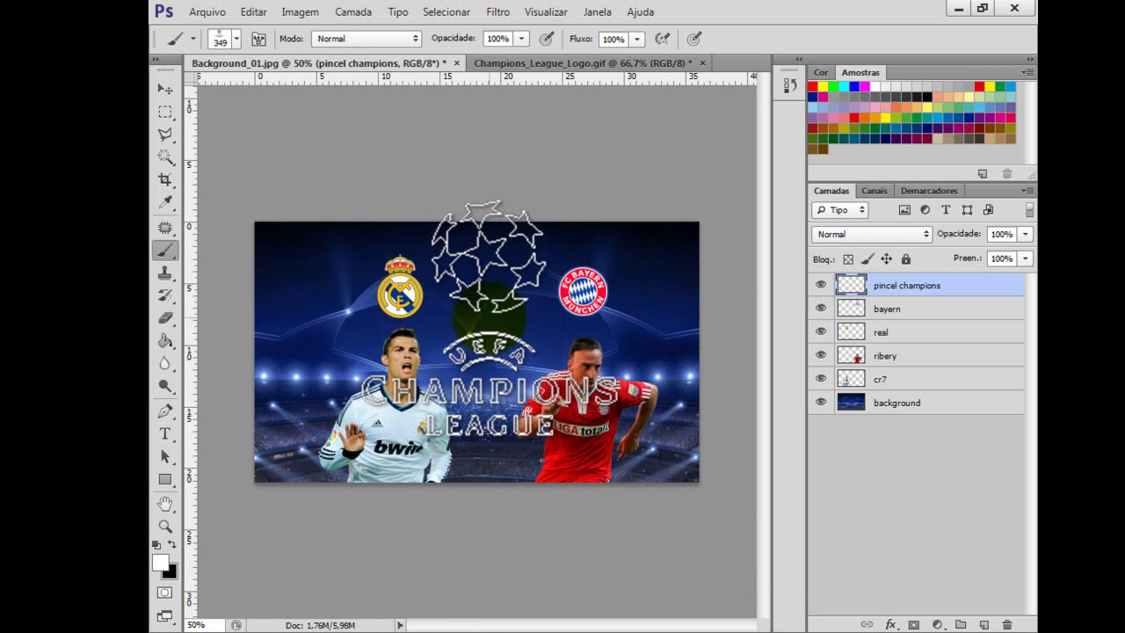
# Set the logo brush size to 250 px and stamp the Champions League logo once between the two club crests.
pyautogui.rightClick(495, 317)
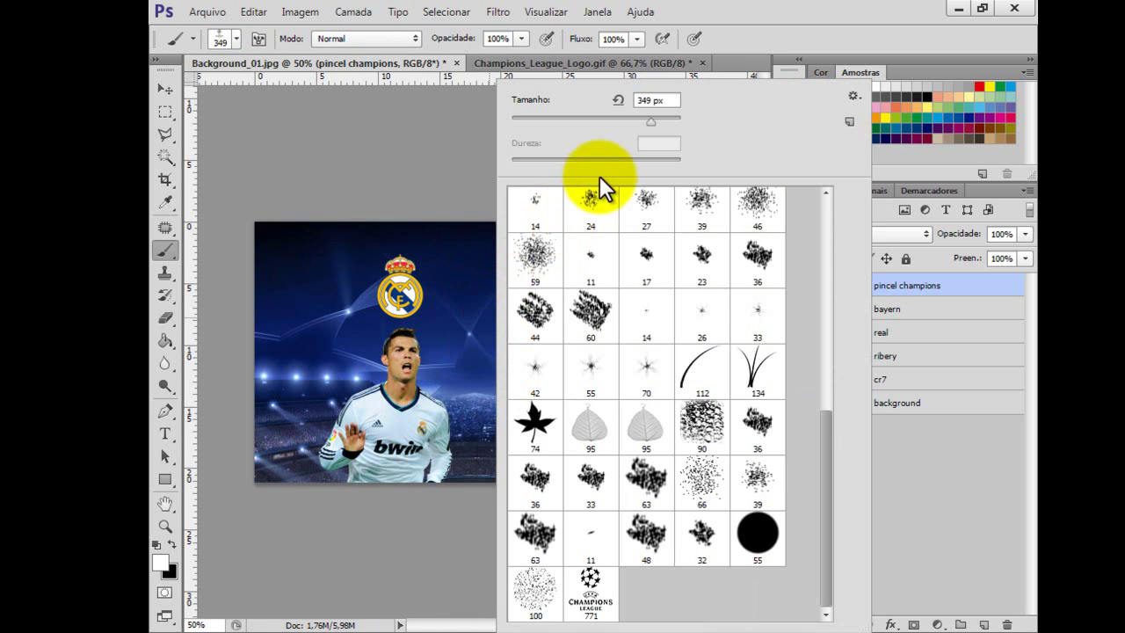
pyautogui.moveTo(674, 101); pyautogui.dragTo(610, 104)
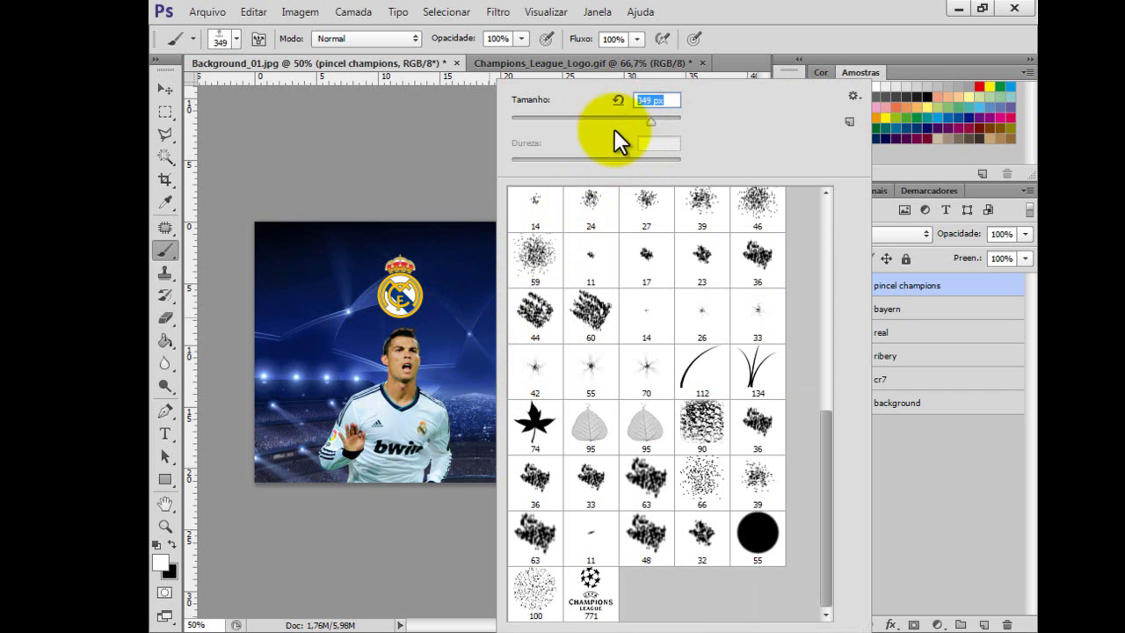
pyautogui.write('250')
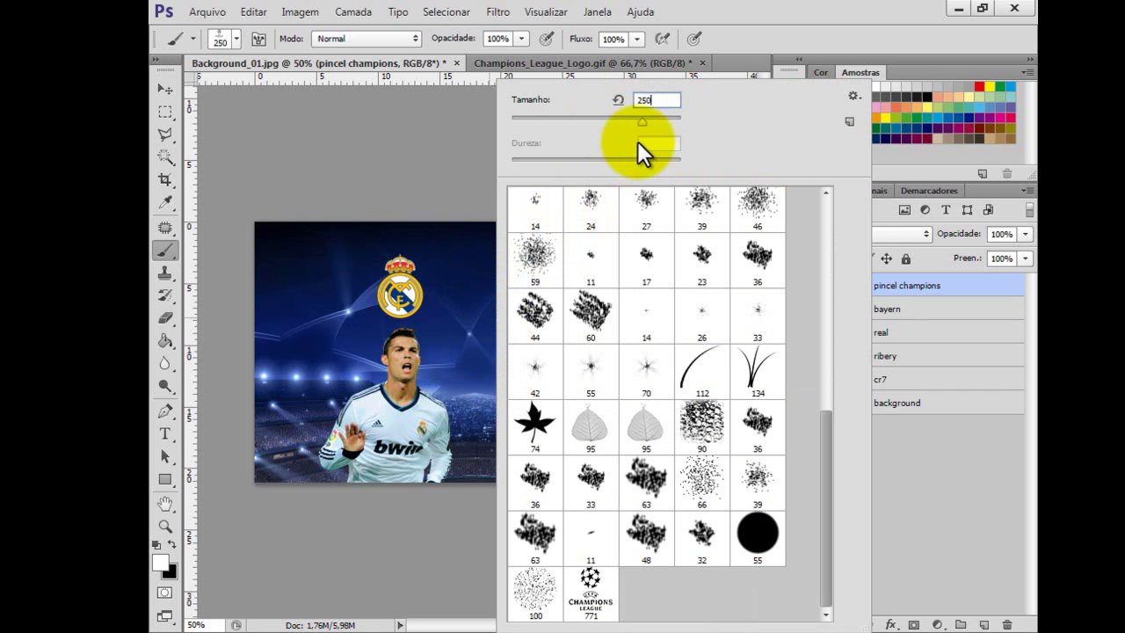
pyautogui.press('Return')
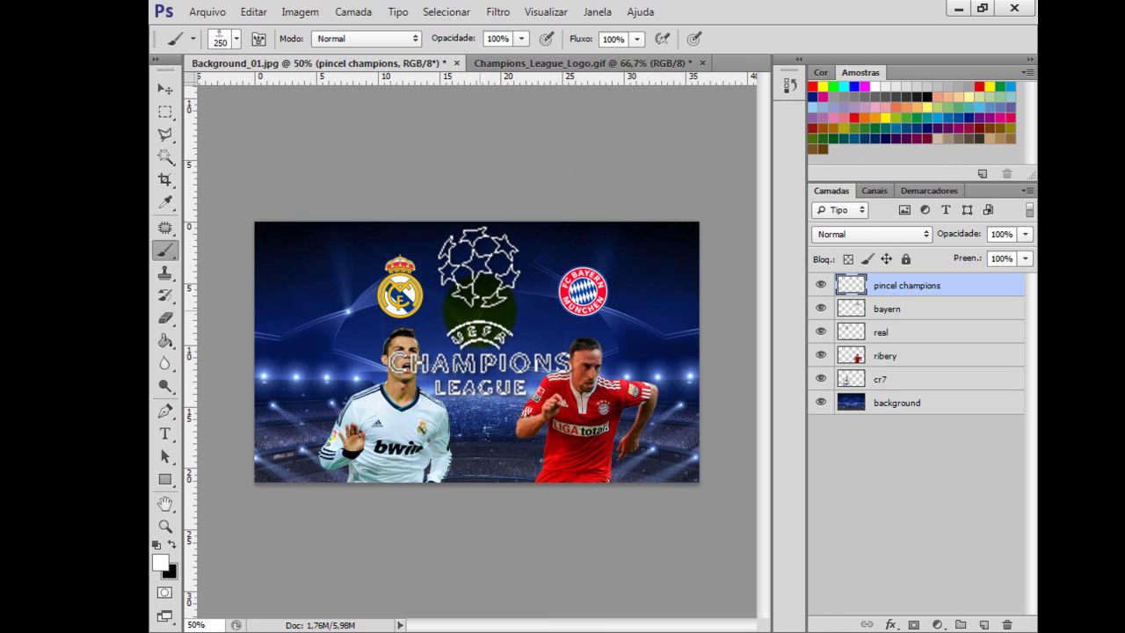
pyautogui.click(479, 312)
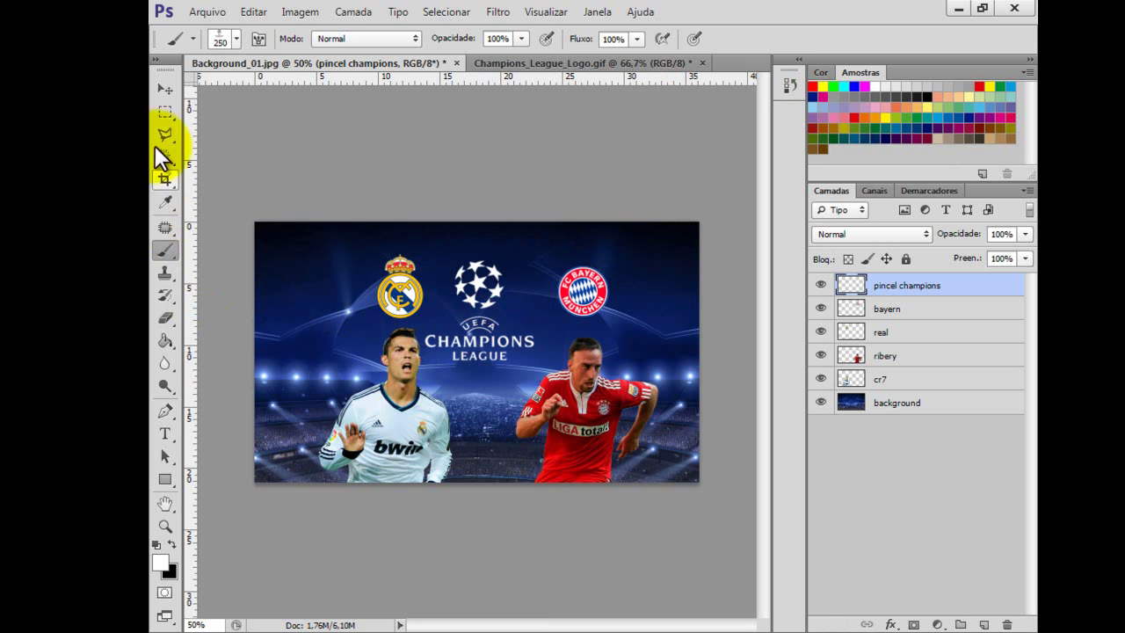
# Move the "real" layer directly above "cr7" and shift both together slightly towards the left edge of the artwork.
pyautogui.click(166, 89)
pyautogui.hotkey('ctrl', '+')
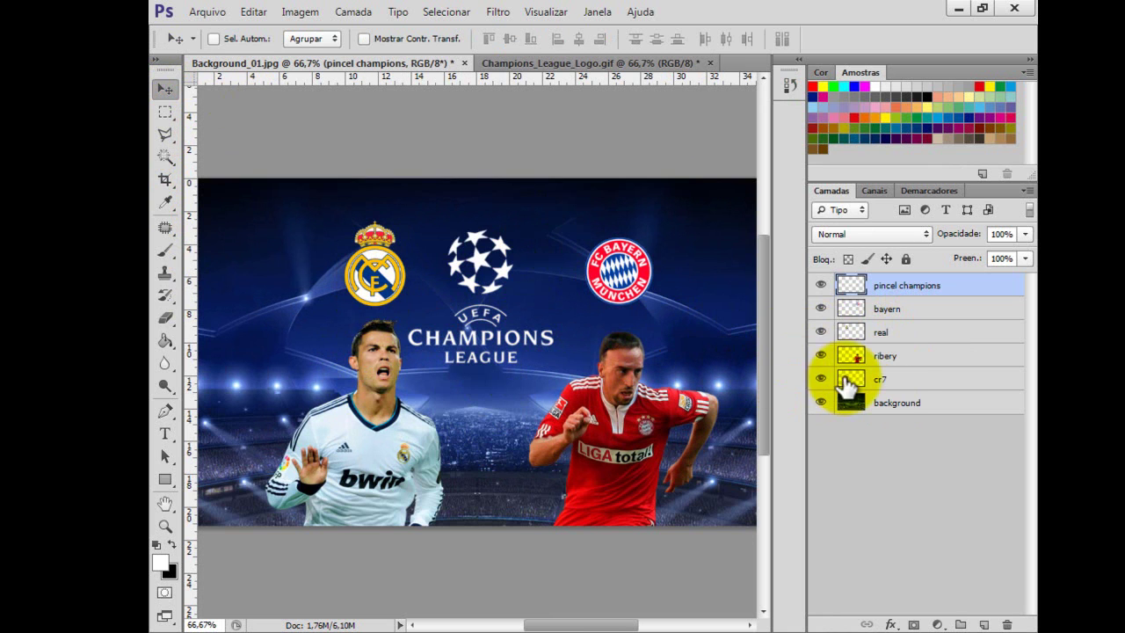
pyautogui.moveTo(892, 390); pyautogui.dragTo(883, 364)
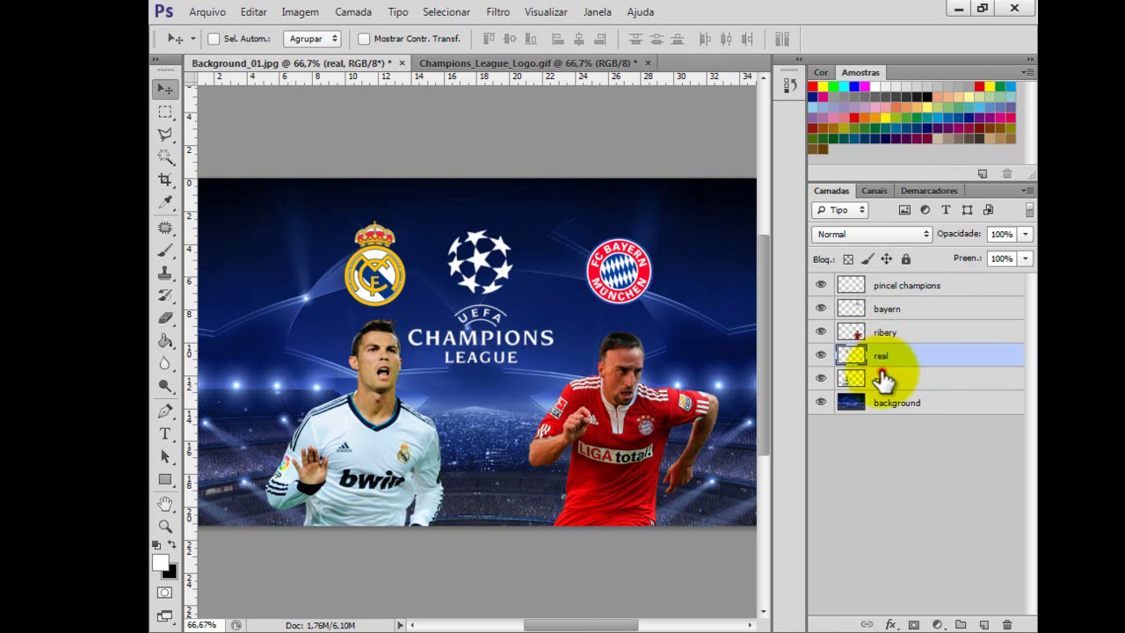
pyautogui.click(883, 380)
pyautogui.keyDown('ctrl'); pyautogui.click(883, 355); pyautogui.keyUp('ctrl')
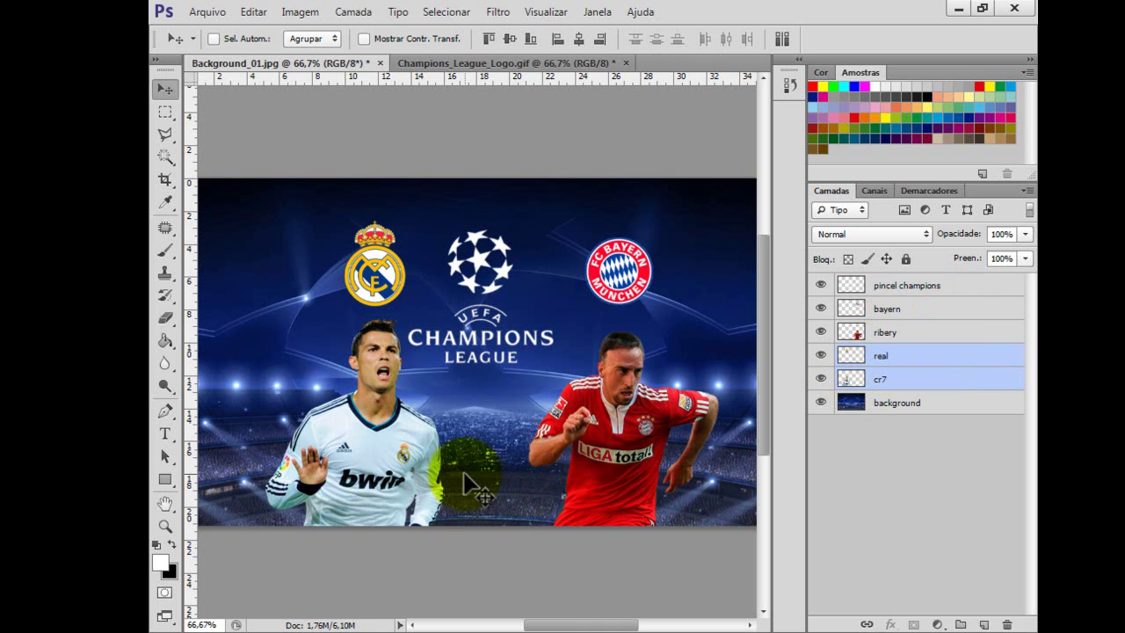
pyautogui.moveTo(383, 466); pyautogui.dragTo(352, 468)
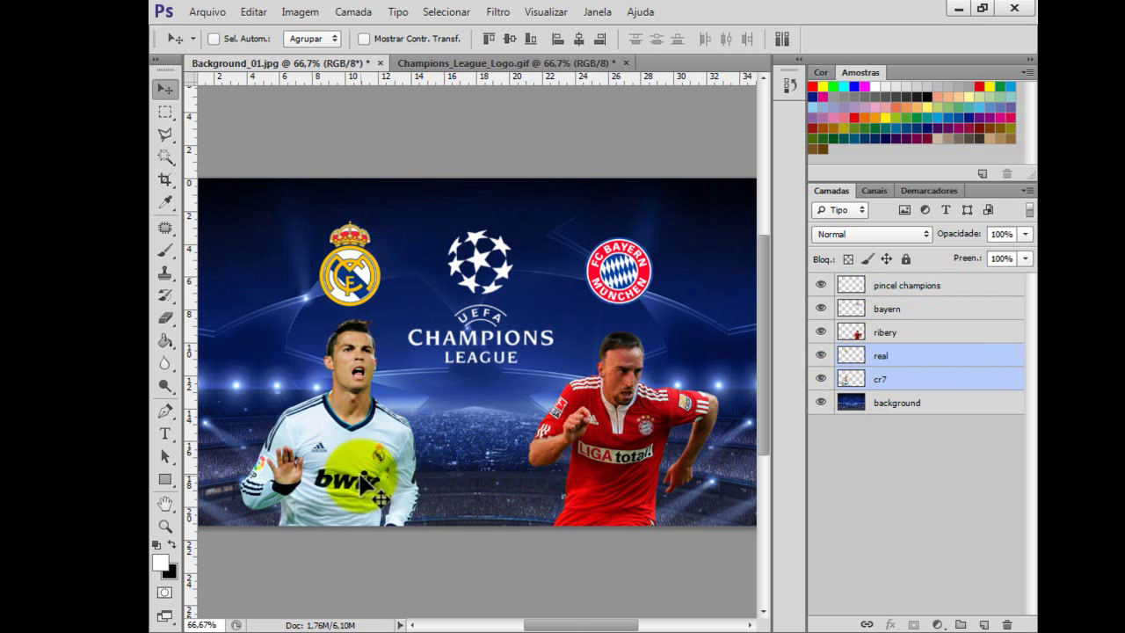
# Try selecting the layers from "cr7" up to "pincel champions" as a range and removing individual layers from the selection.
pyautogui.keyDown('shift'); pyautogui.click(905, 283); pyautogui.keyUp('shift')
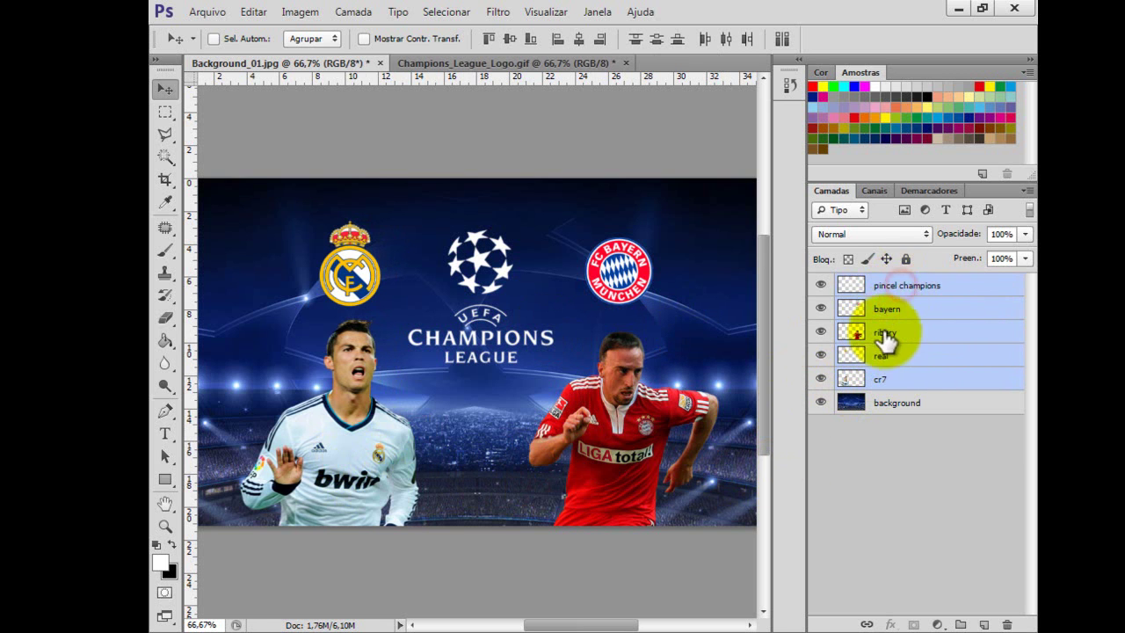
pyautogui.click(875, 379)
pyautogui.keyDown('shift'); pyautogui.click(872, 402); pyautogui.keyUp('shift')
pyautogui.keyDown('shift'); pyautogui.click(893, 287); pyautogui.keyUp('shift')
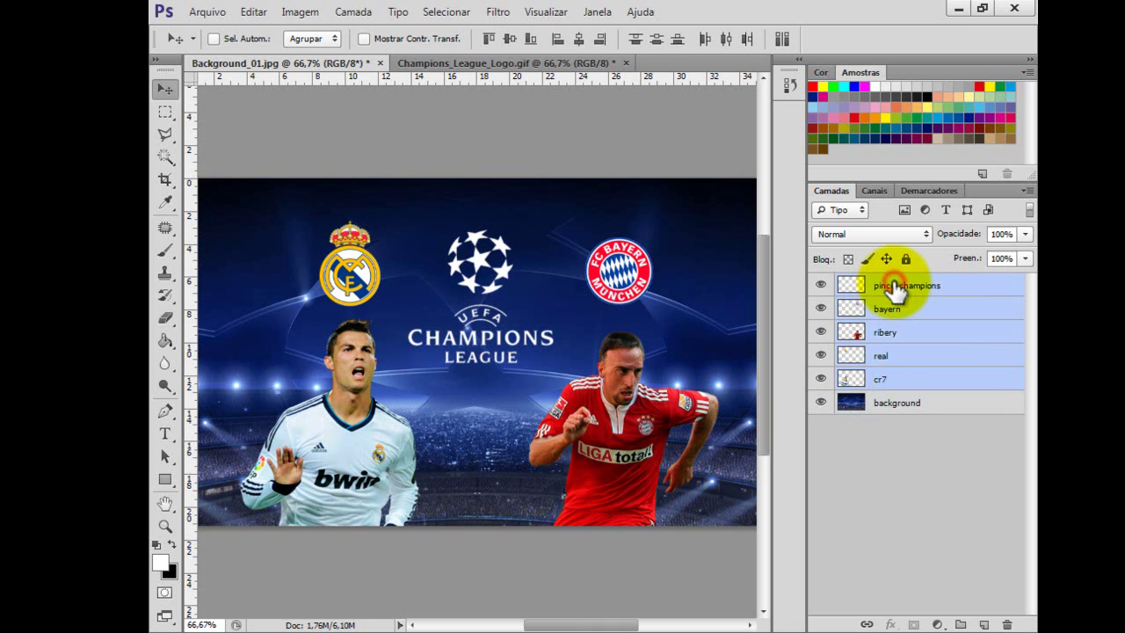
pyautogui.keyDown('ctrl'); pyautogui.click(895, 288); pyautogui.keyUp('ctrl')
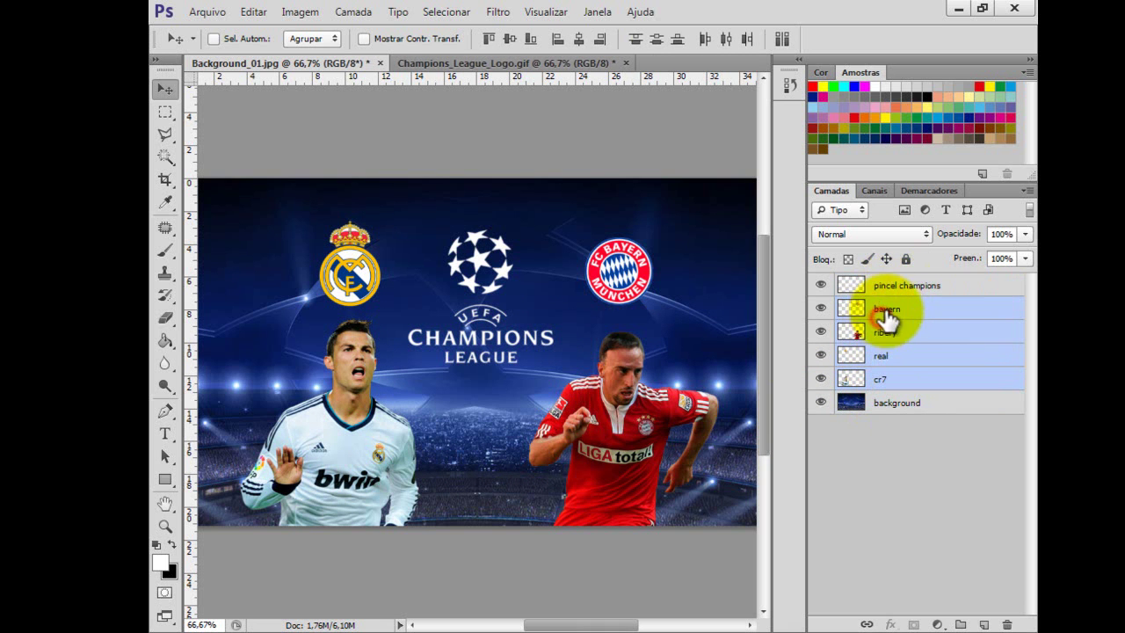
pyautogui.keyDown('ctrl'); pyautogui.click(889, 312); pyautogui.keyUp('ctrl')
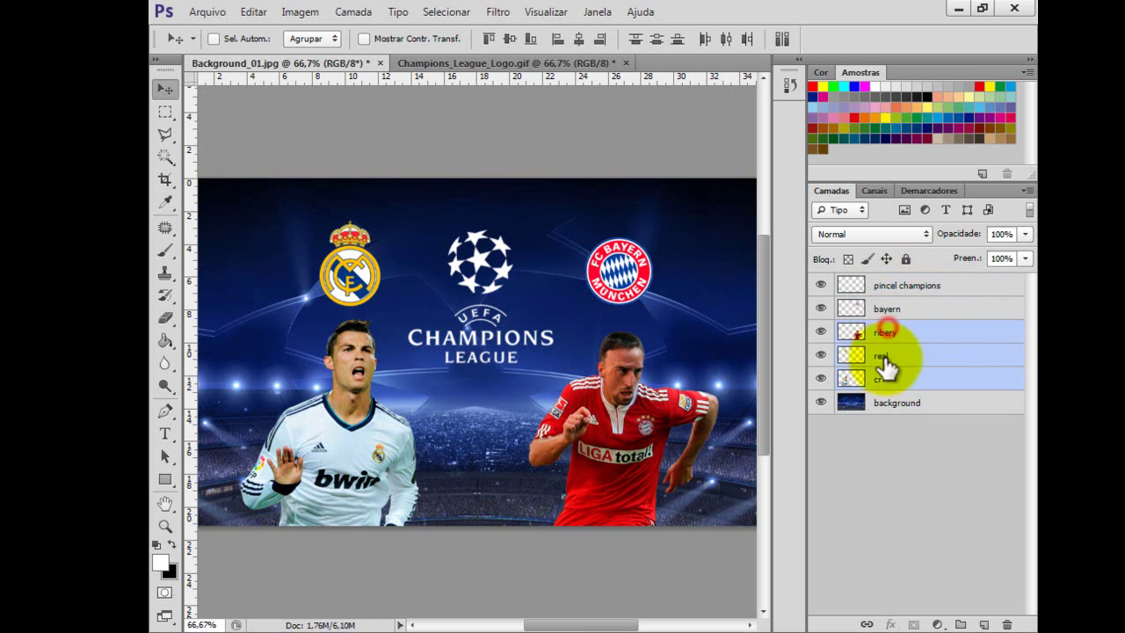
pyautogui.keyDown('ctrl'); pyautogui.click(889, 333); pyautogui.keyUp('ctrl')
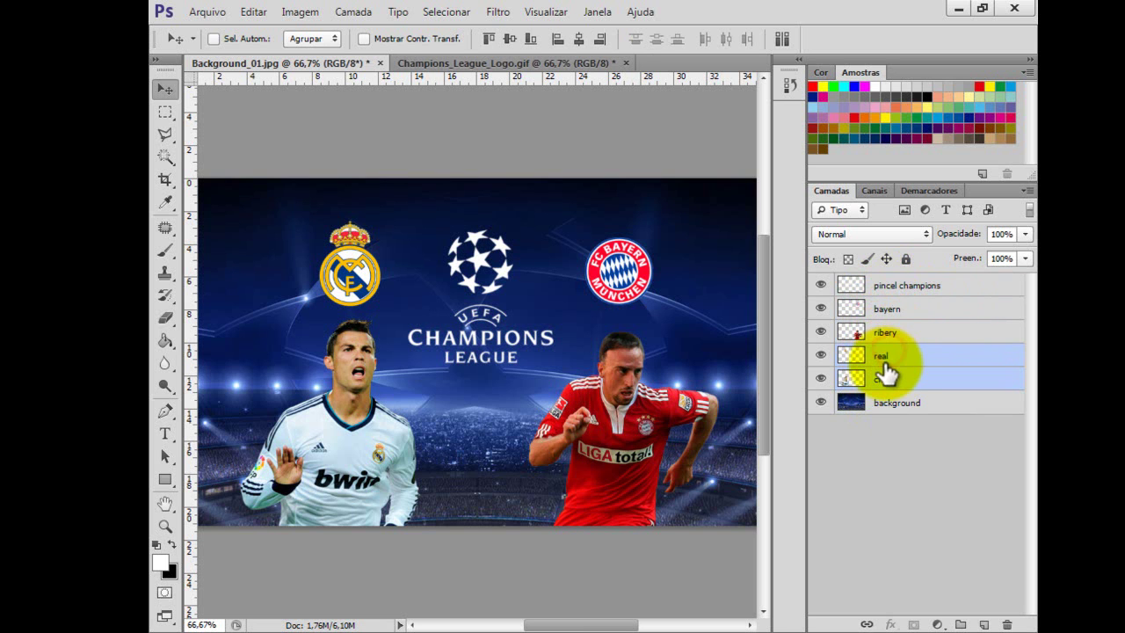
pyautogui.keyDown('ctrl'); pyautogui.click(884, 356); pyautogui.keyUp('ctrl')
pyautogui.keyDown('shift'); pyautogui.click(892, 286); pyautogui.keyUp('shift')
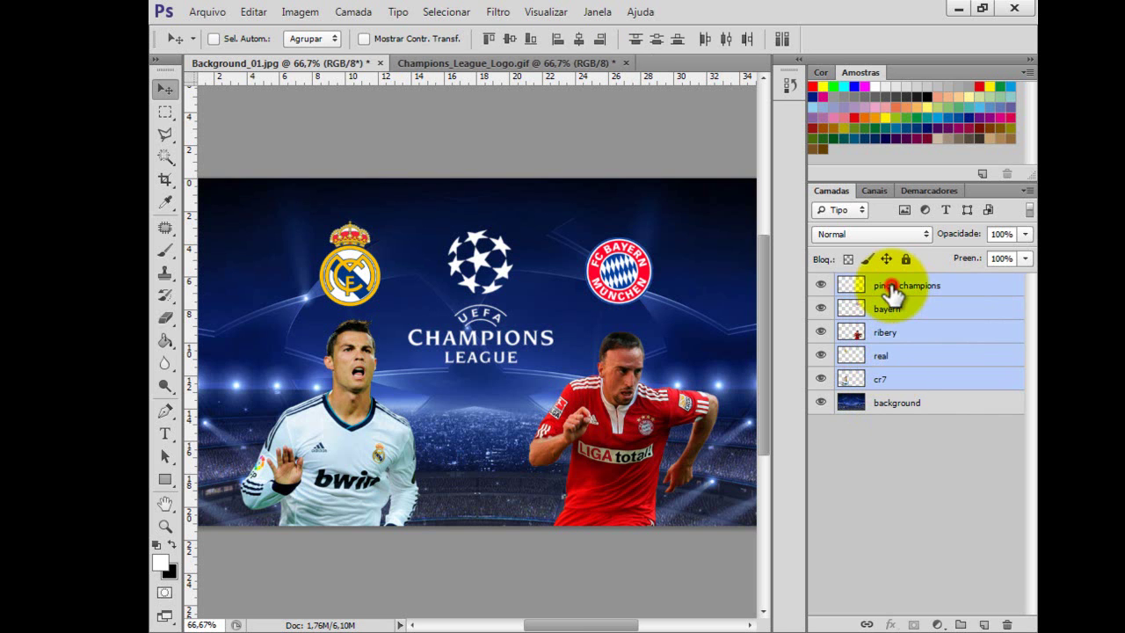
# Add a new empty layer and place it between the "cr7" and "background" layers.
pyautogui.click(893, 380)
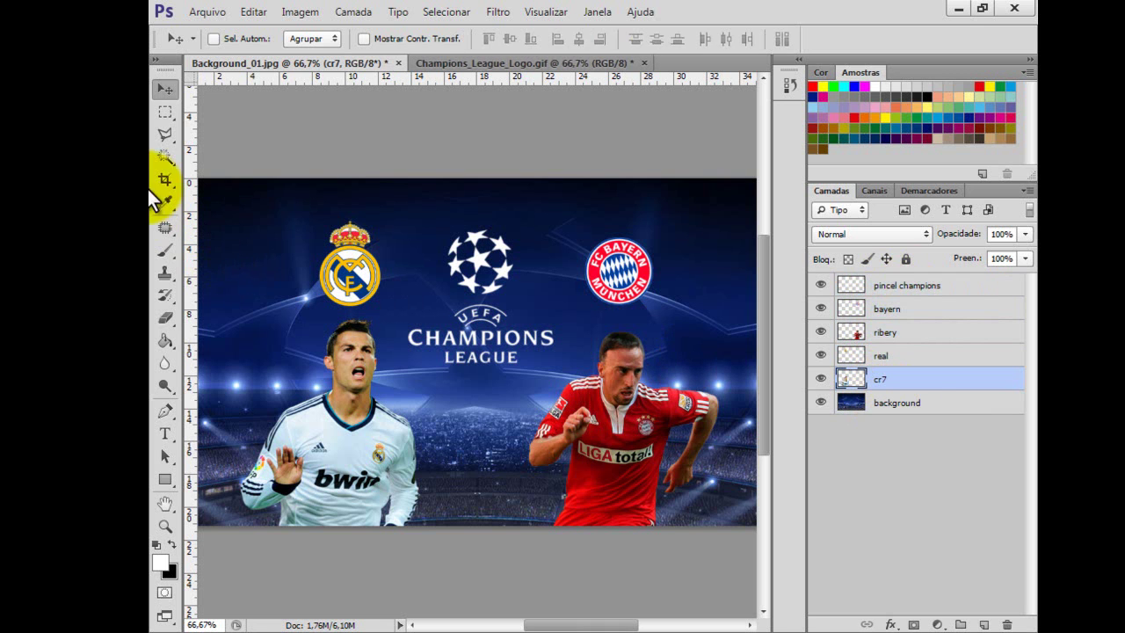
pyautogui.click(166, 112)
pyautogui.click(166, 90)
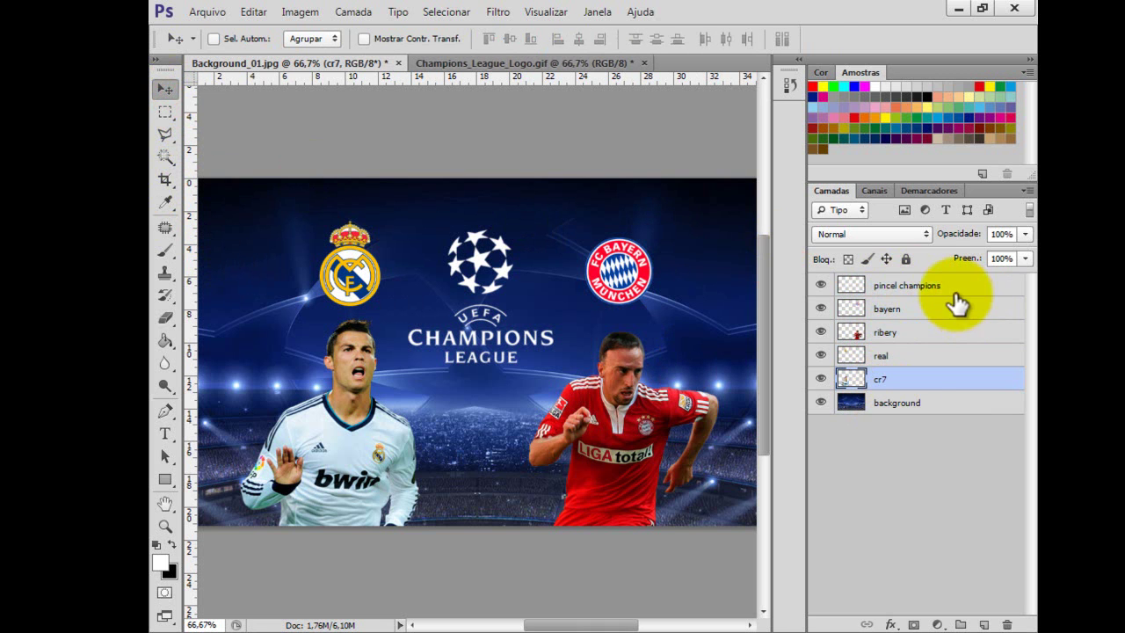
pyautogui.keyDown('shift'); pyautogui.click(940, 291); pyautogui.keyUp('shift')
pyautogui.click(896, 379)
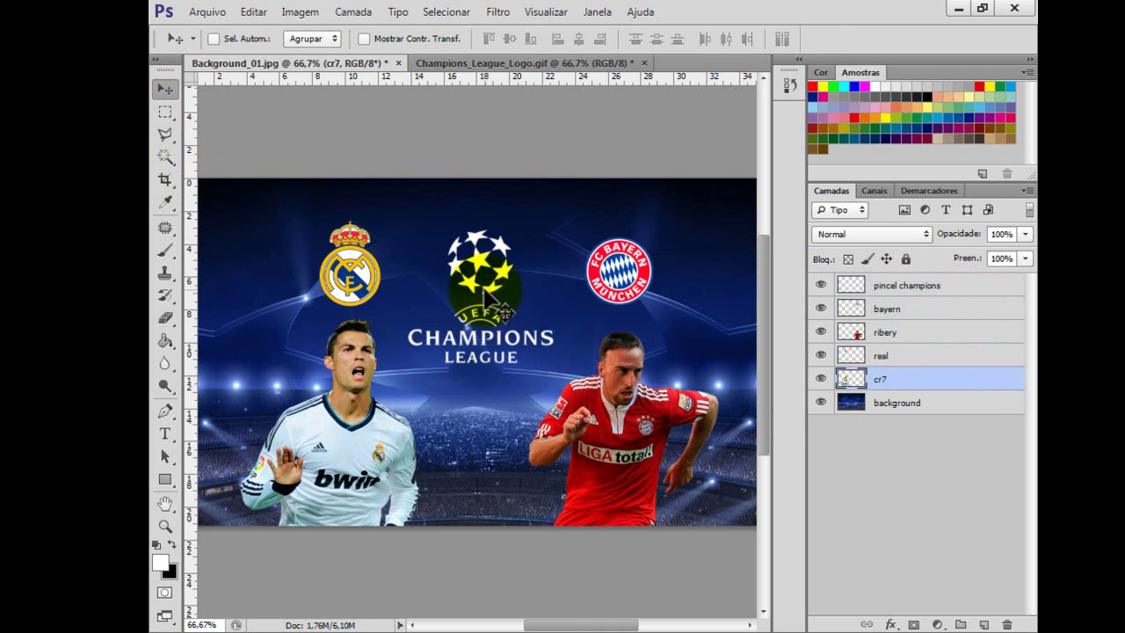
pyautogui.click(984, 623)
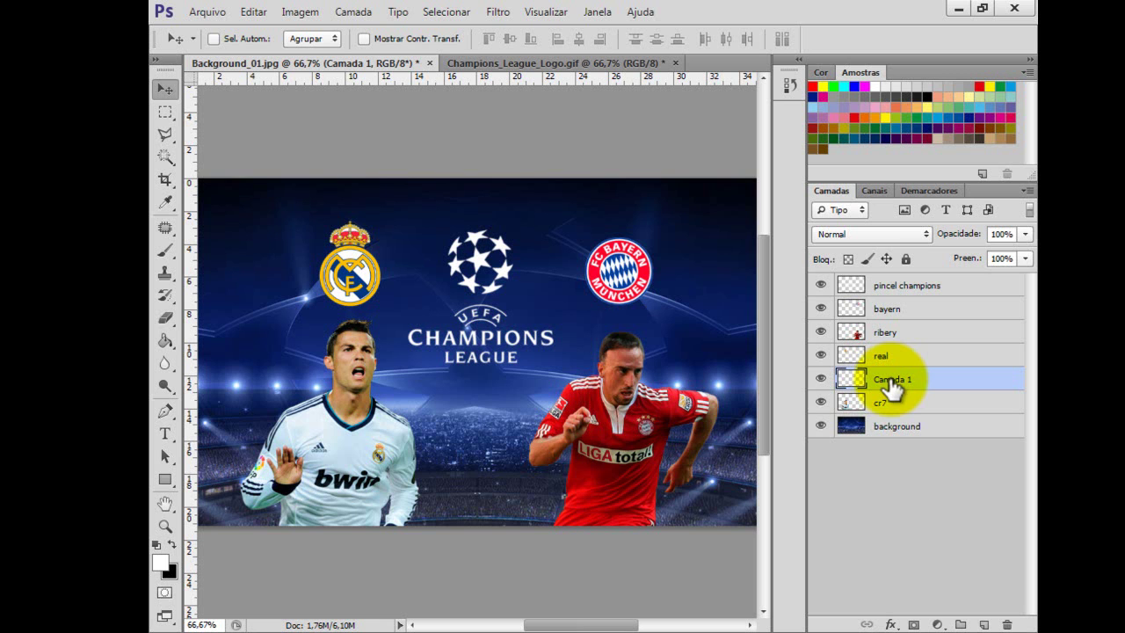
pyautogui.moveTo(892, 385); pyautogui.dragTo(882, 418)
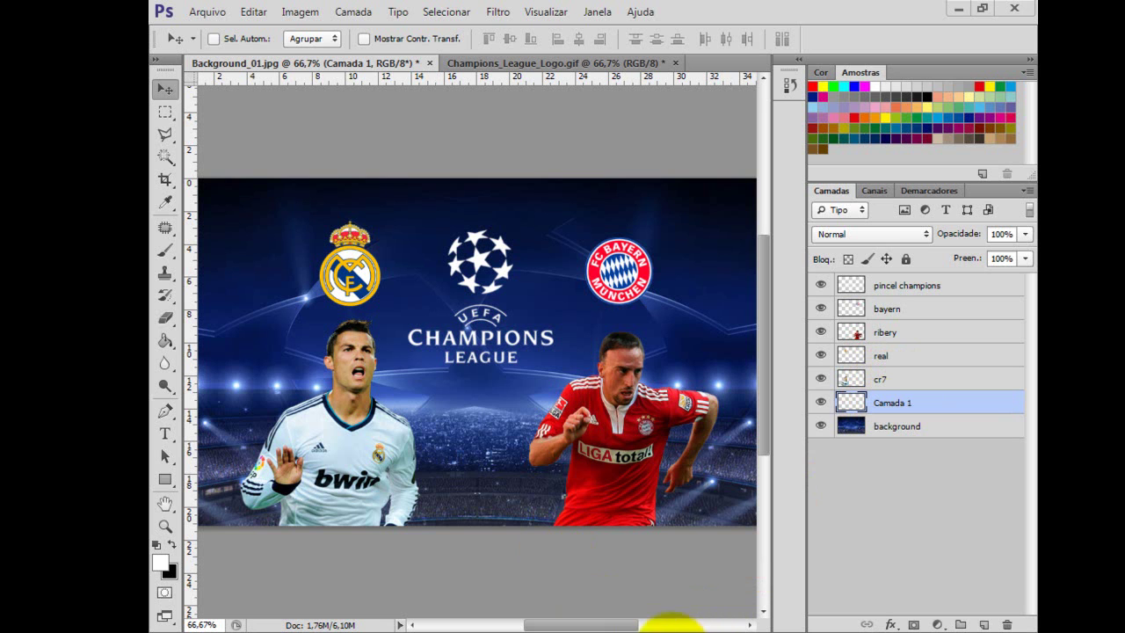
# Switch to Windows Photo Viewer and examine the finished Champions League artwork for the effects behind the players.
pyautogui.moveTo(664, 626)
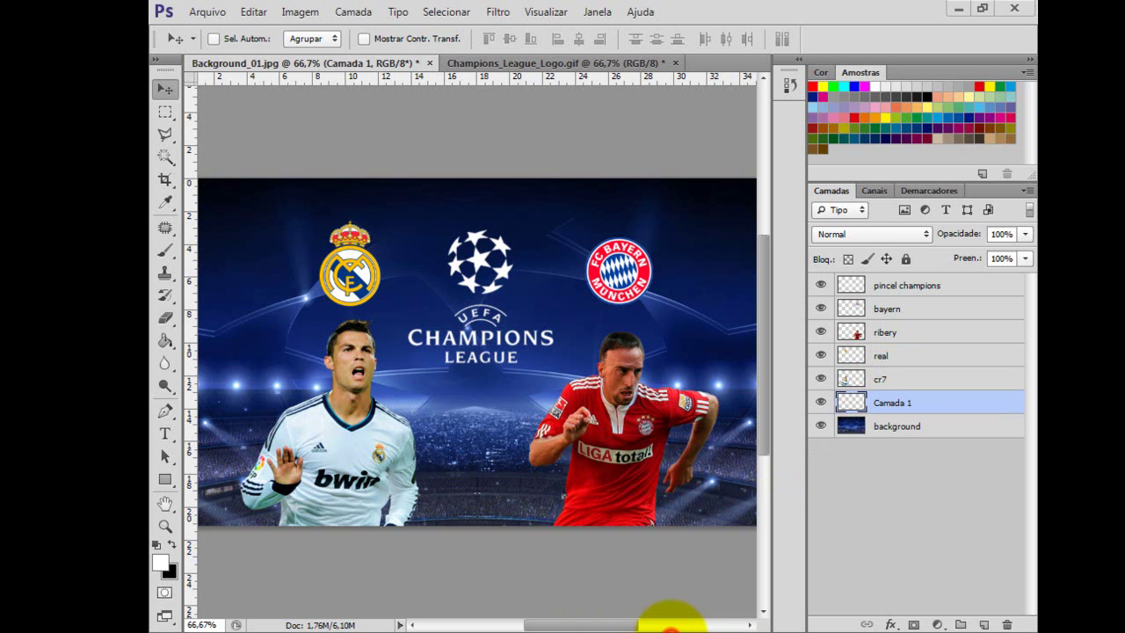
pyautogui.keyDown('shift'); pyautogui.rightClick(670, 627); pyautogui.keyUp('shift')
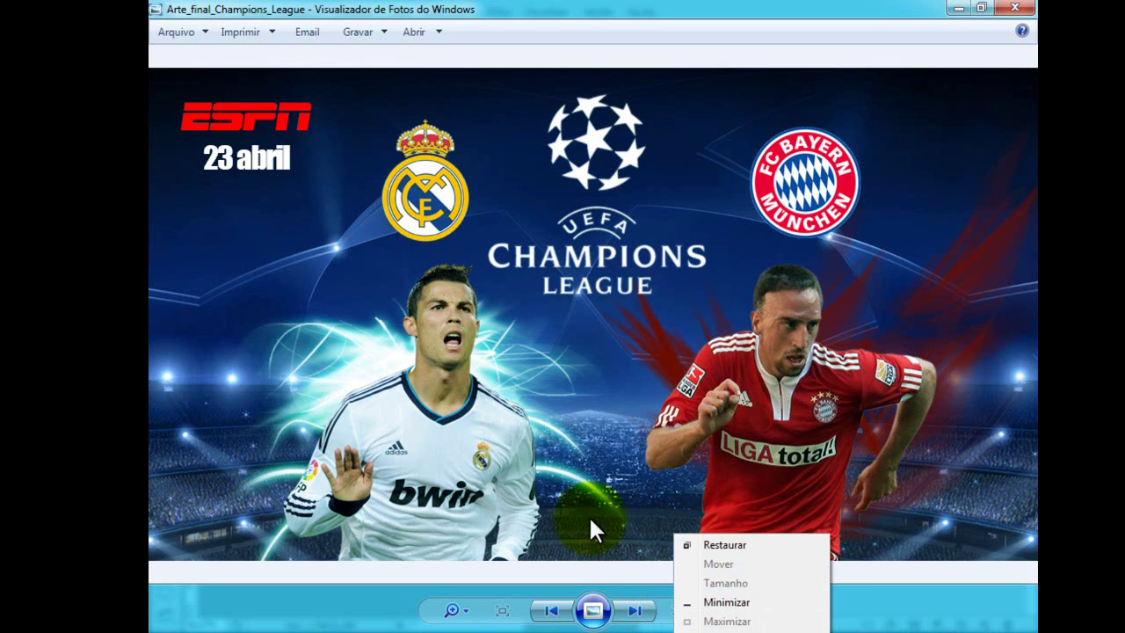
pyautogui.click(508, 415)
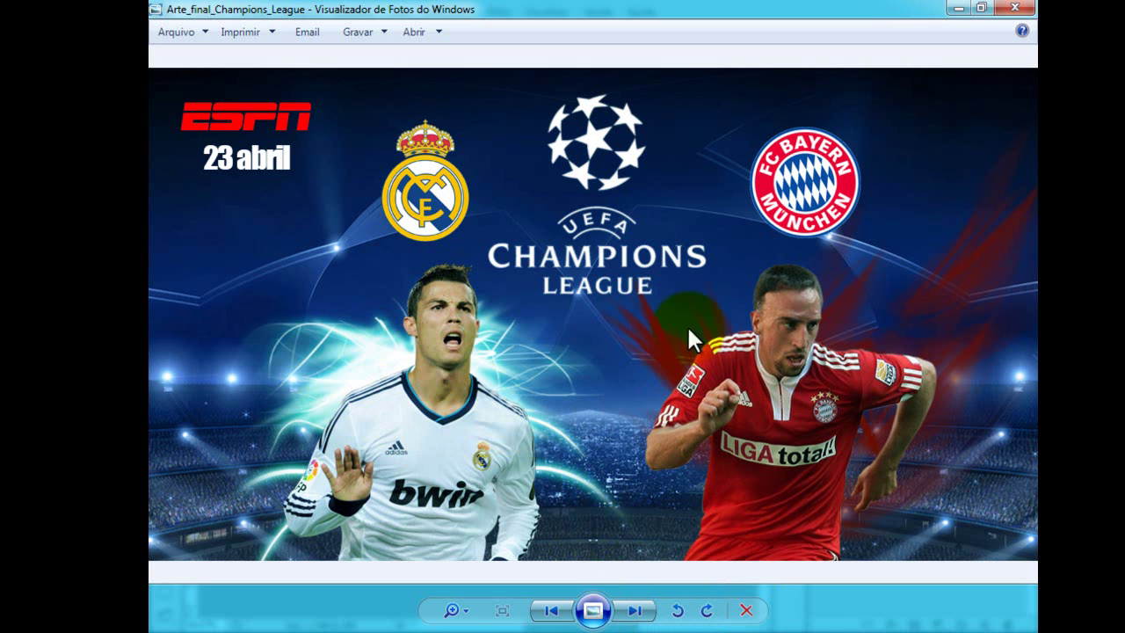
# Switch to Windows Explorer and open the CHAMPIONS LEAGUE folder in the Imagens library.
pyautogui.click(457, 627)
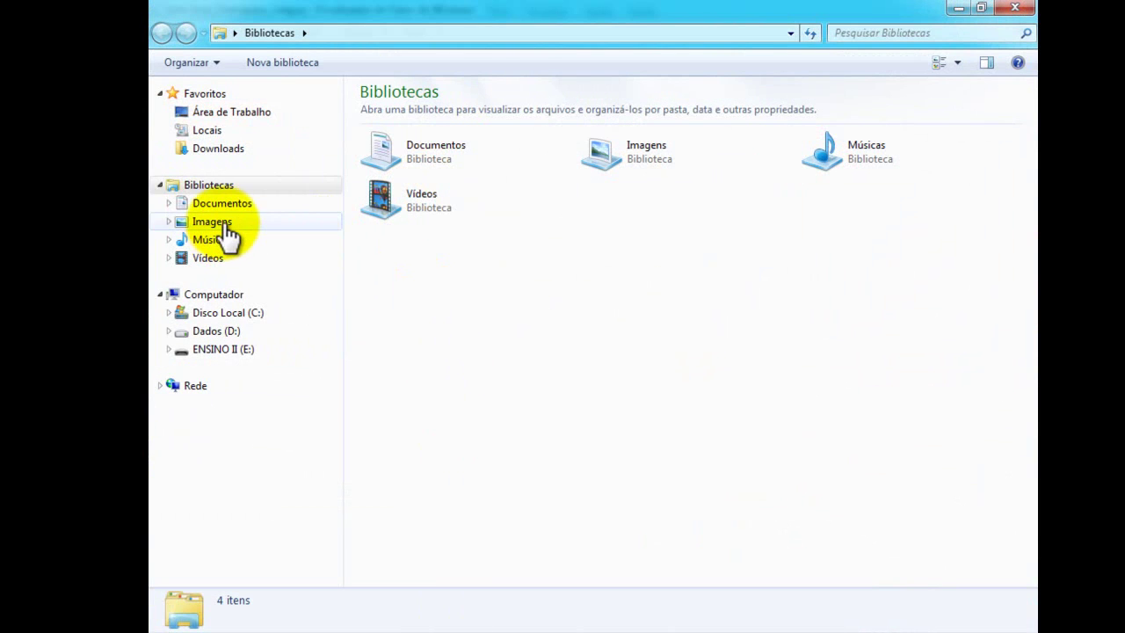
pyautogui.click(212, 221)
pyautogui.doubleClick(466, 189)
pyautogui.press('BackSpace')
pyautogui.doubleClick(416, 180)
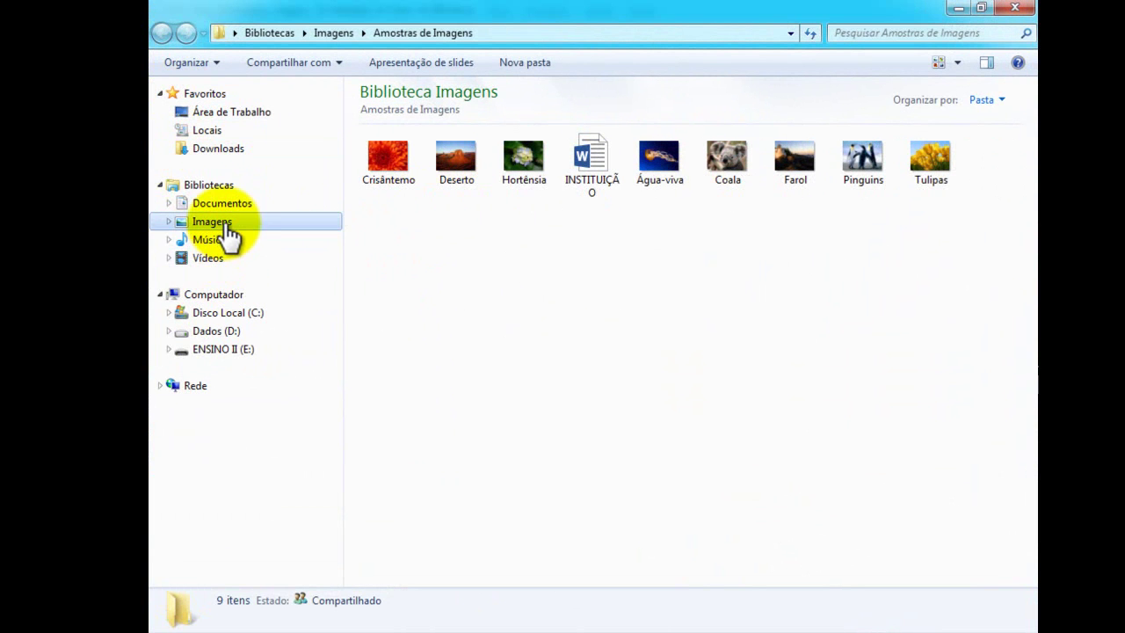
pyautogui.click(222, 225)
pyautogui.keyDown('ctrl'); pyautogui.click(447, 172); pyautogui.keyUp('ctrl')
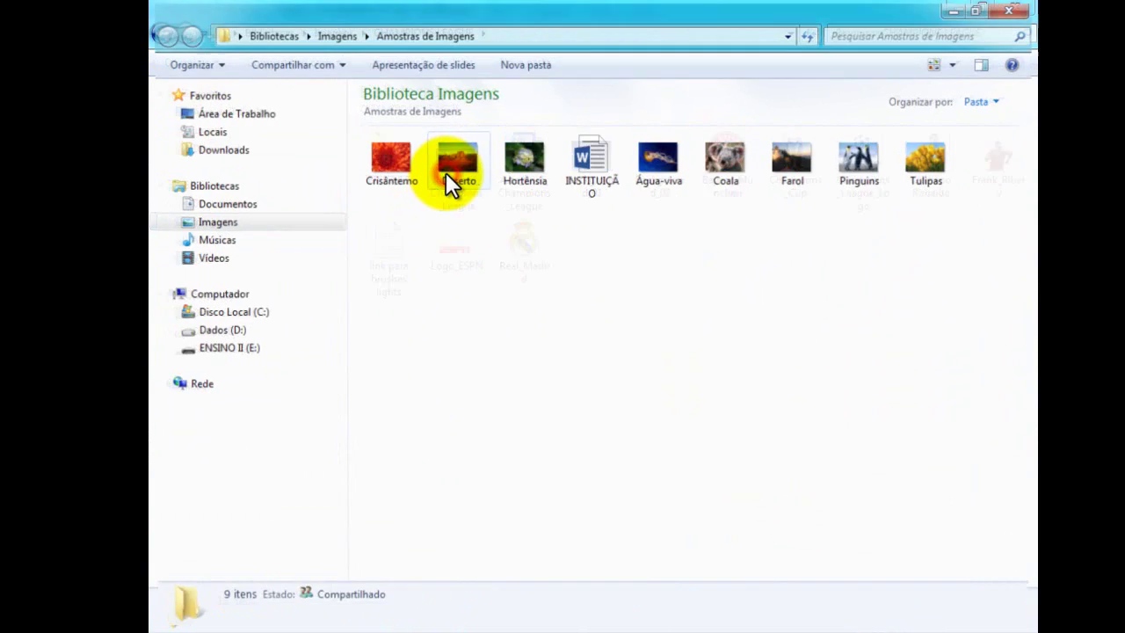
pyautogui.click(221, 227)
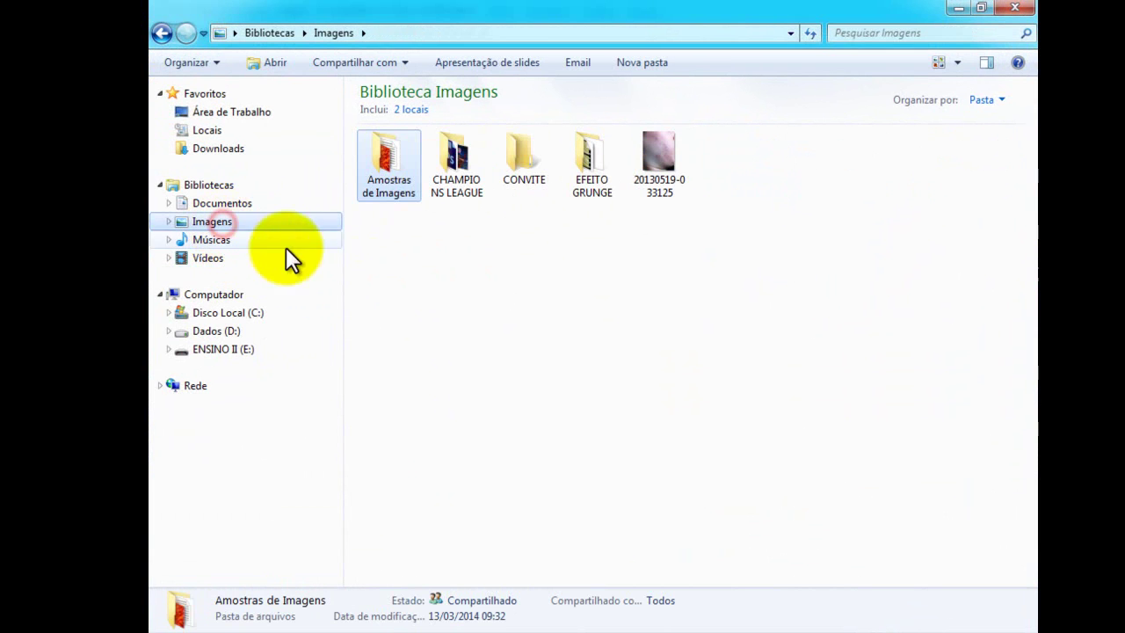
pyautogui.keyDown('ctrl'); pyautogui.click(463, 159); pyautogui.keyUp('ctrl')
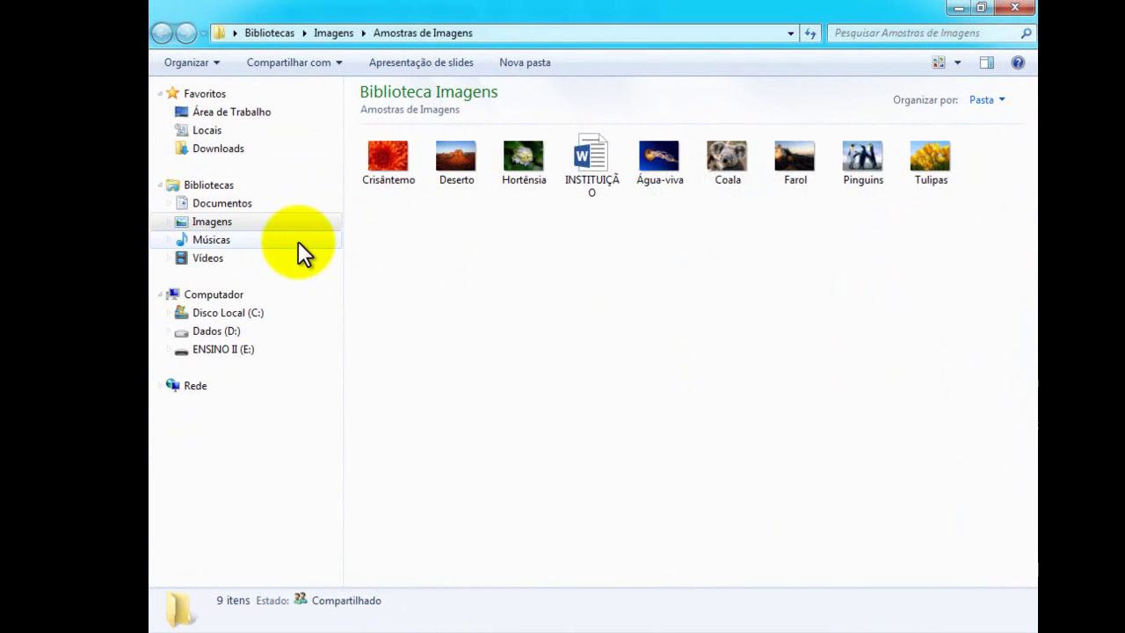
pyautogui.click(234, 225)
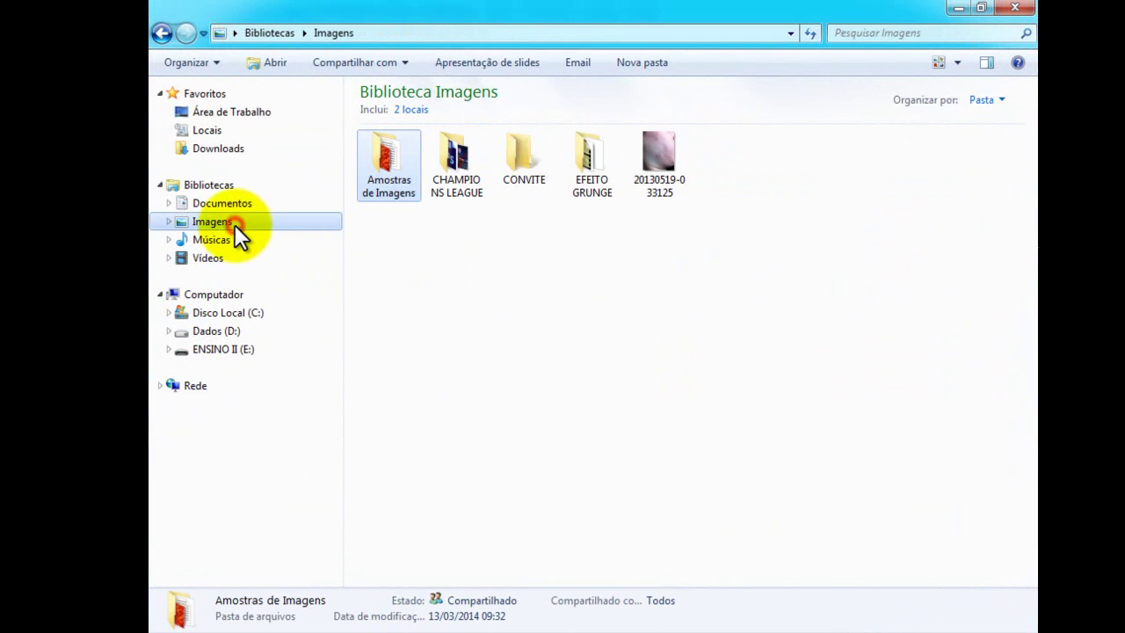
pyautogui.keyDown('ctrl'); pyautogui.click(450, 166); pyautogui.keyUp('ctrl')
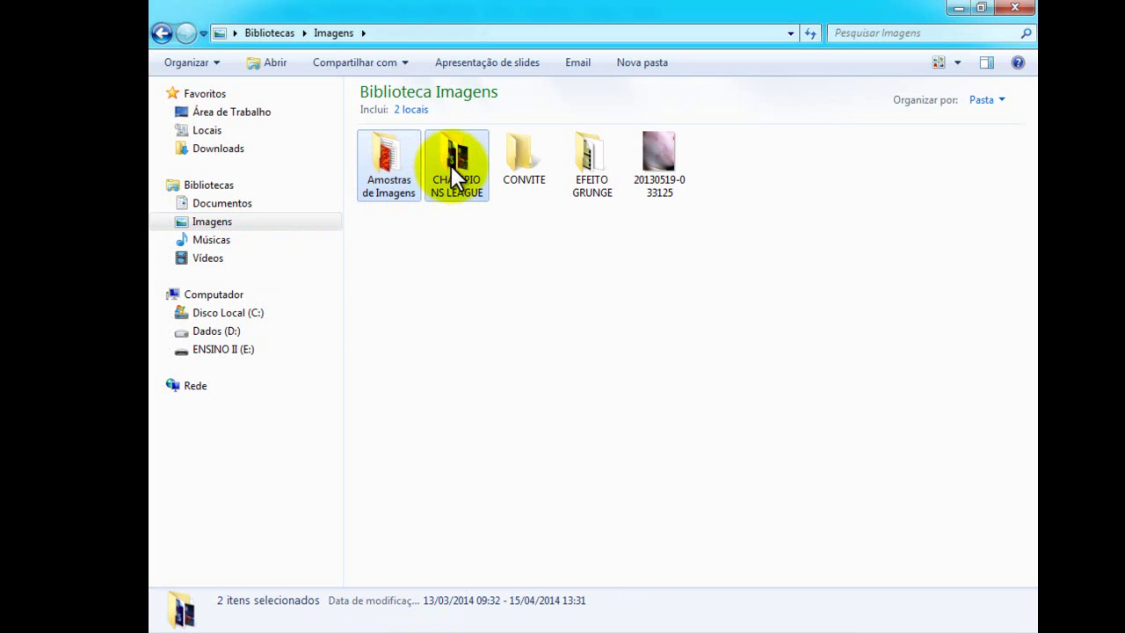
pyautogui.keyDown('ctrl'); pyautogui.click(476, 255); pyautogui.keyUp('ctrl')
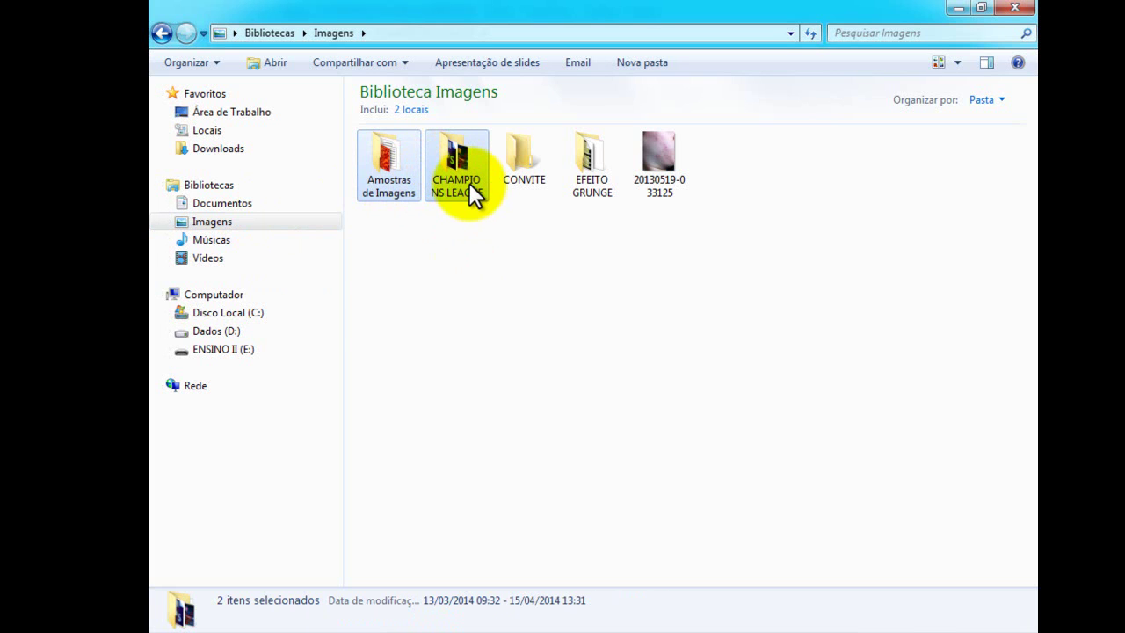
pyautogui.keyDown('ctrl'); pyautogui.click(468, 332); pyautogui.keyUp('ctrl')
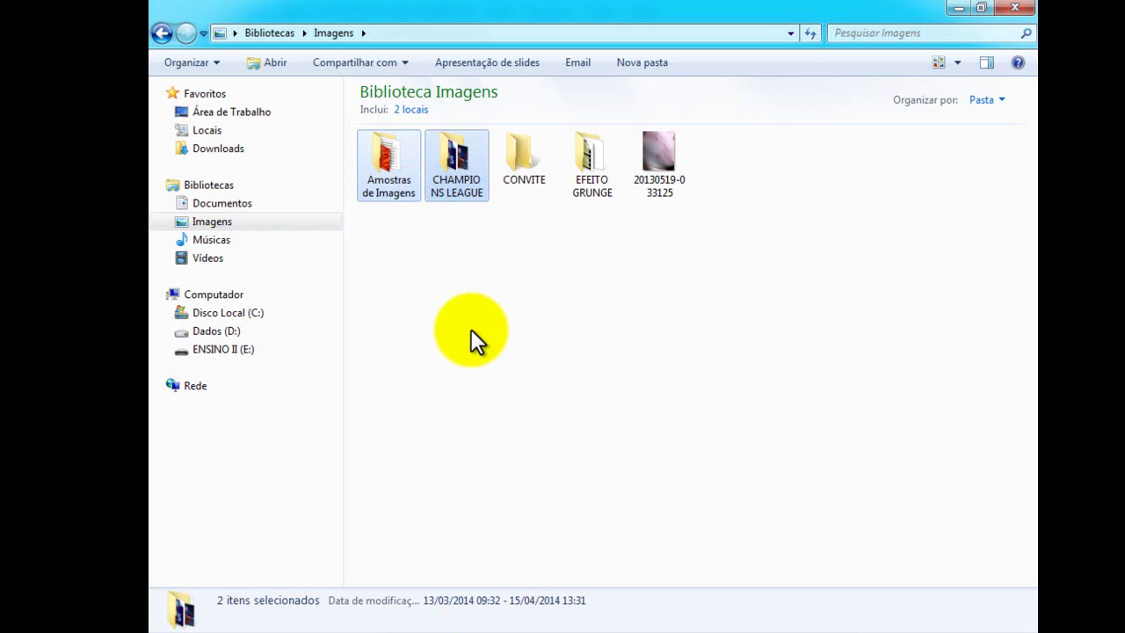
pyautogui.click(959, 8)
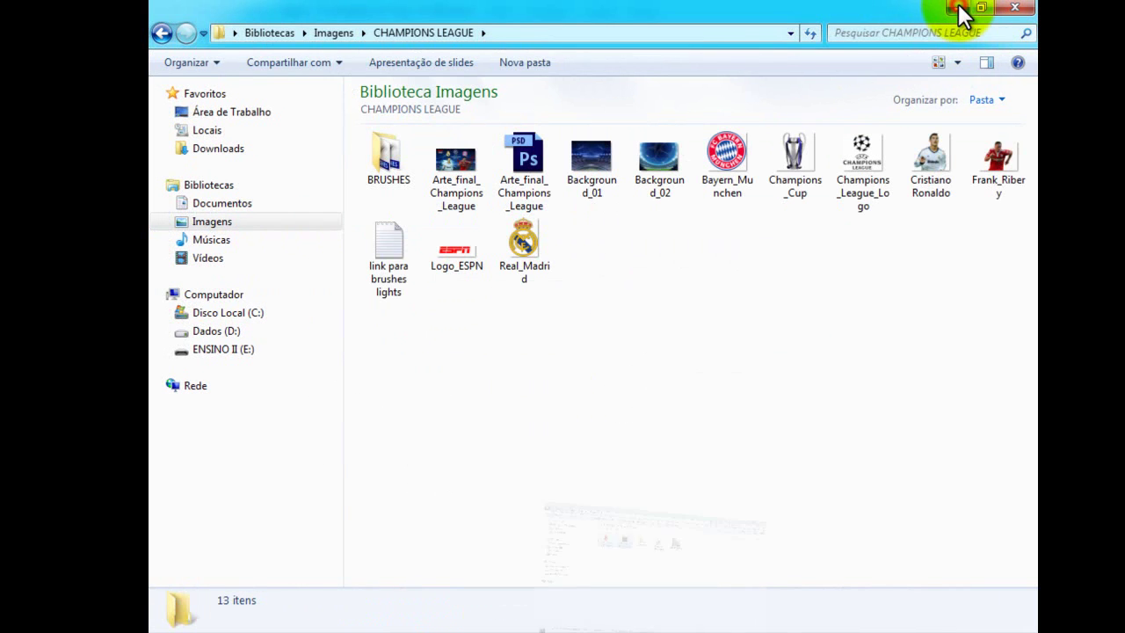
pyautogui.click(835, 628)
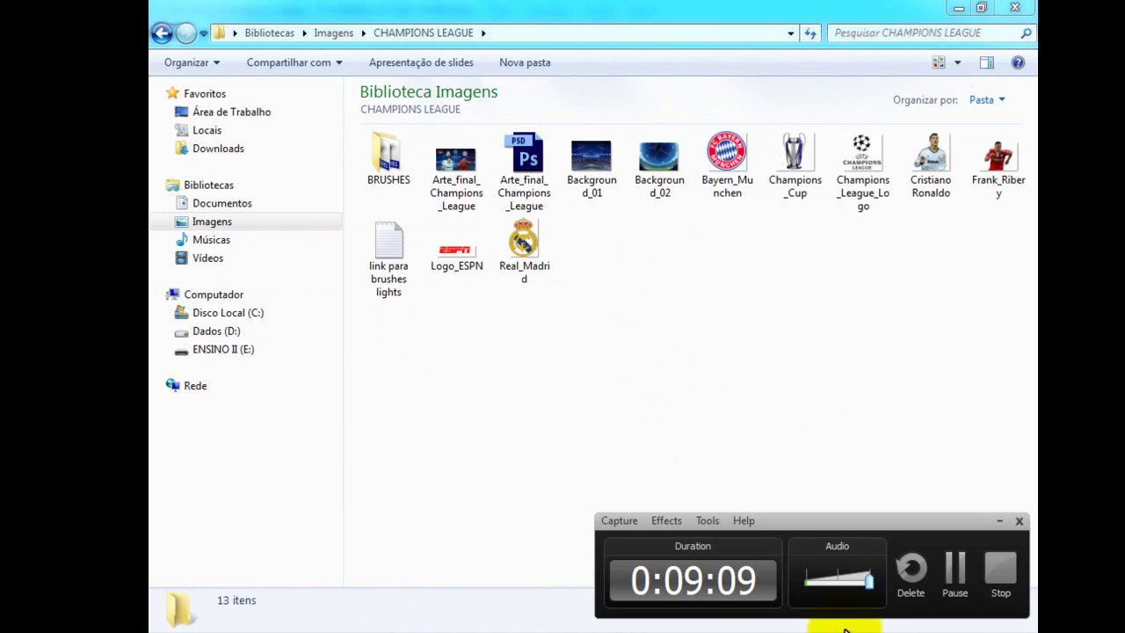
pyautogui.click(955, 567)
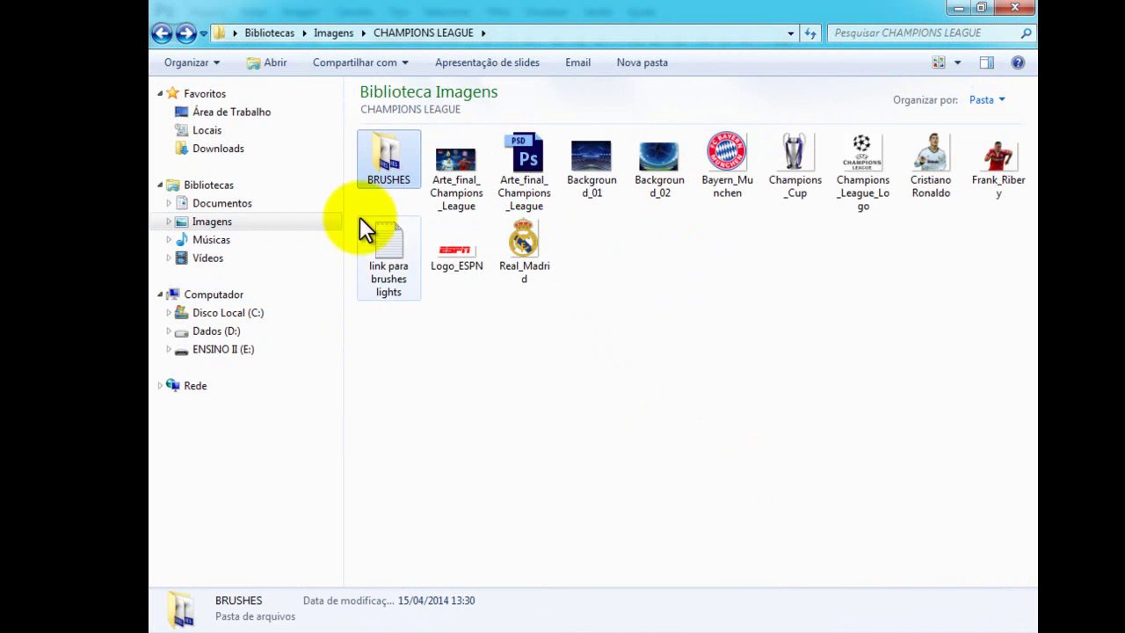
# Copy the Zone_Brushes___PS7_by_kabocha brush file from the BRUSHES folder.
pyautogui.doubleClick(388, 176)
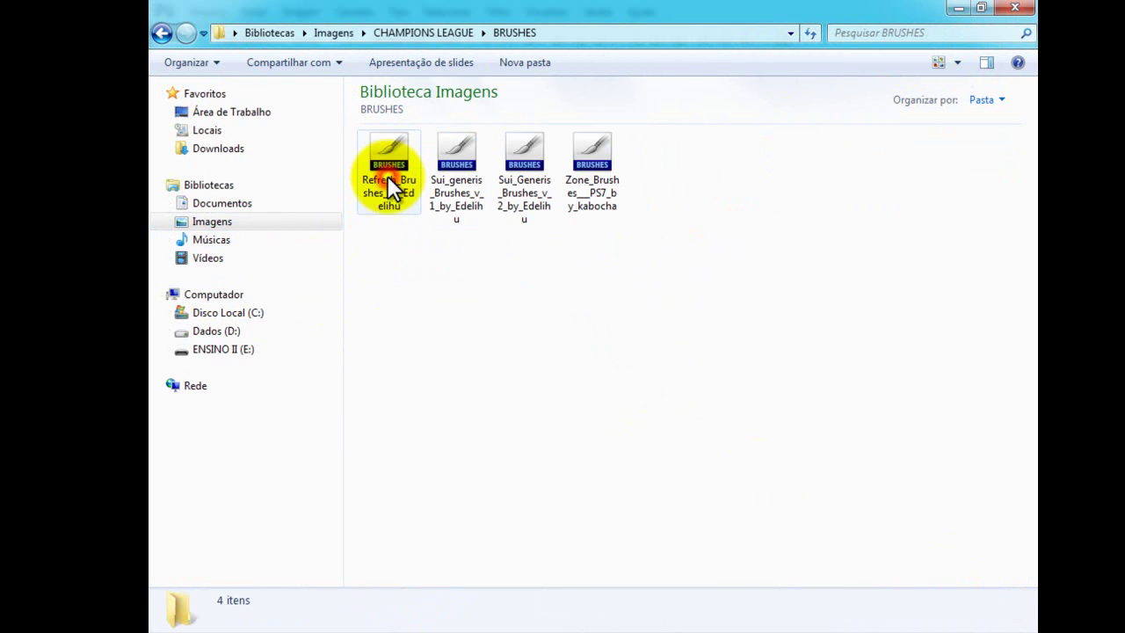
pyautogui.click(587, 171)
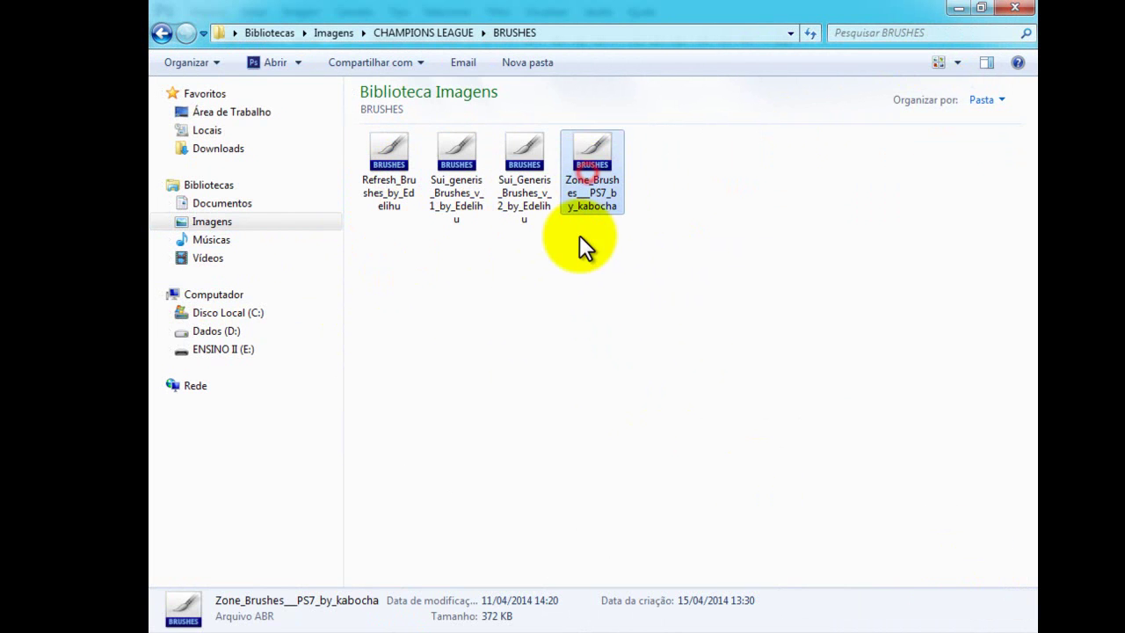
pyautogui.rightClick(586, 162)
pyautogui.click(630, 423)
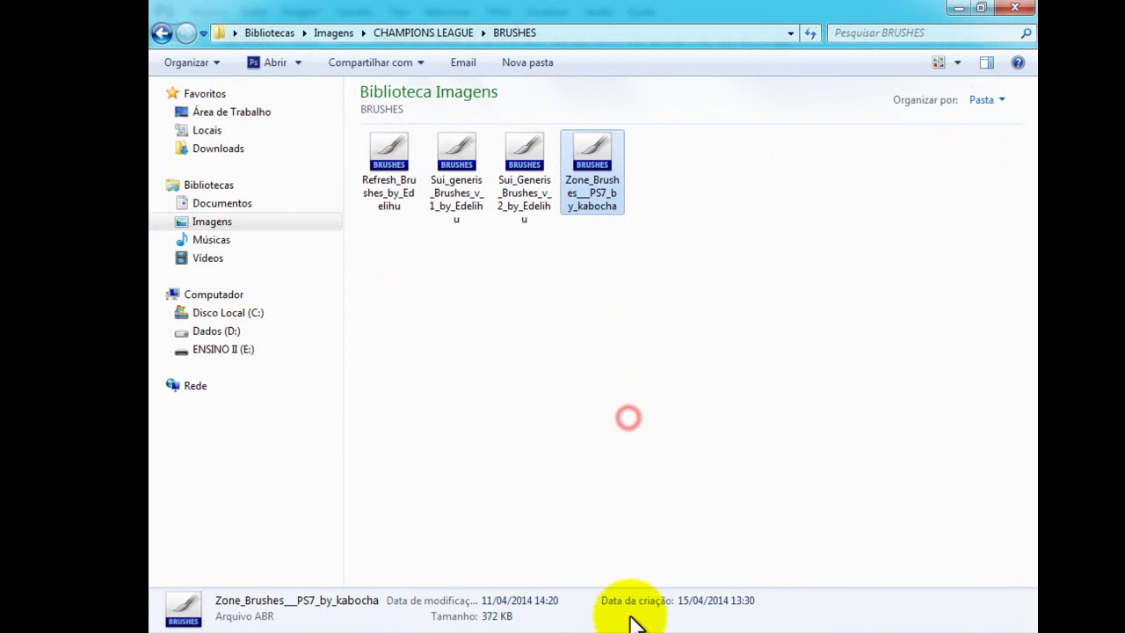
# Switch to Photoshop and load Zone_Brushes___PS7_by_kabocha into the Brush tool's presets, pasting the copied file into the Downloads folder first.
pyautogui.click(615, 626)
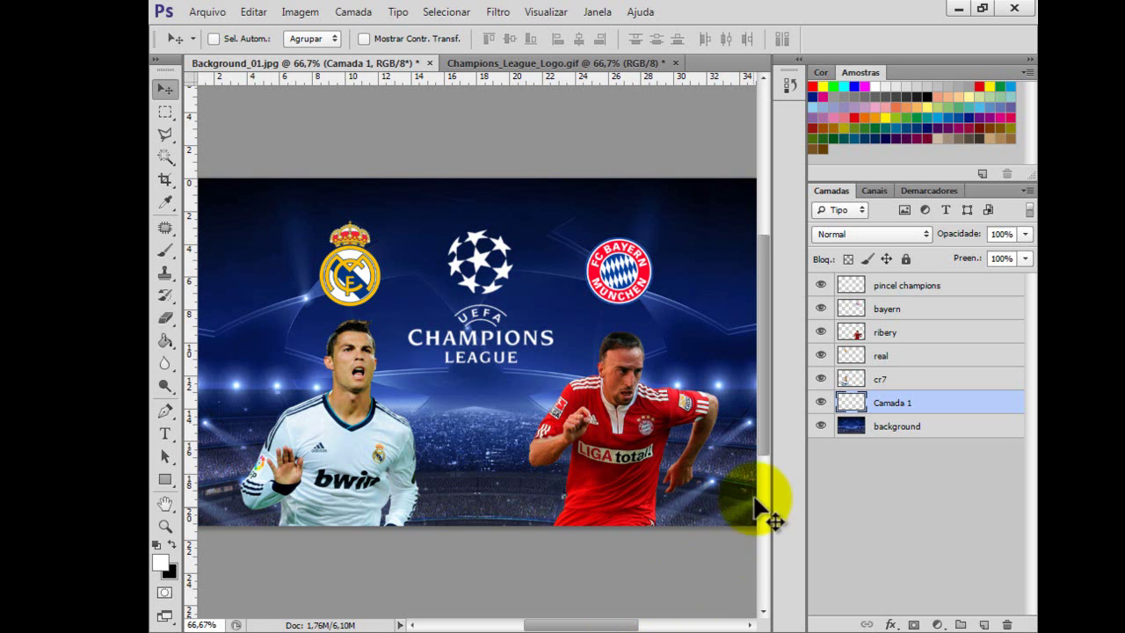
pyautogui.click(166, 252)
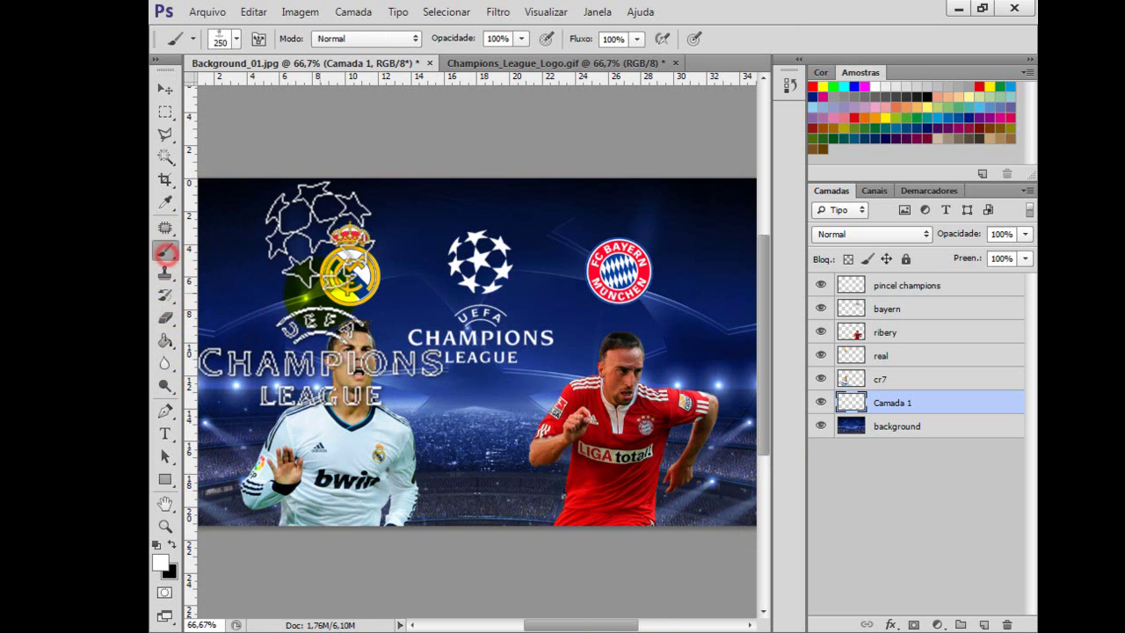
pyautogui.click(236, 41)
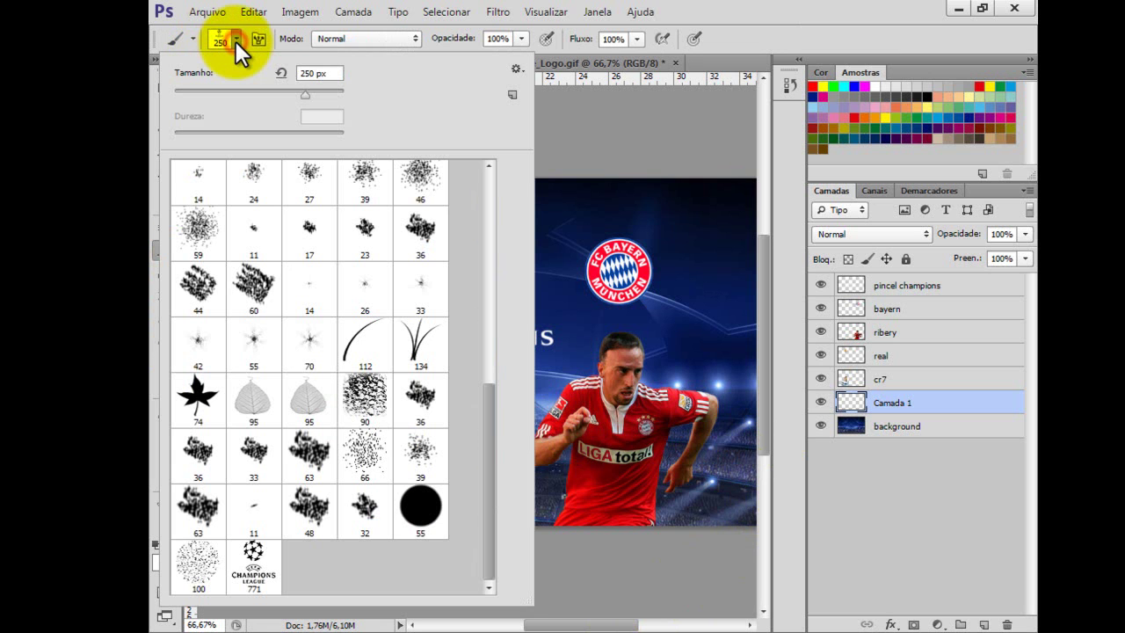
pyautogui.click(524, 69)
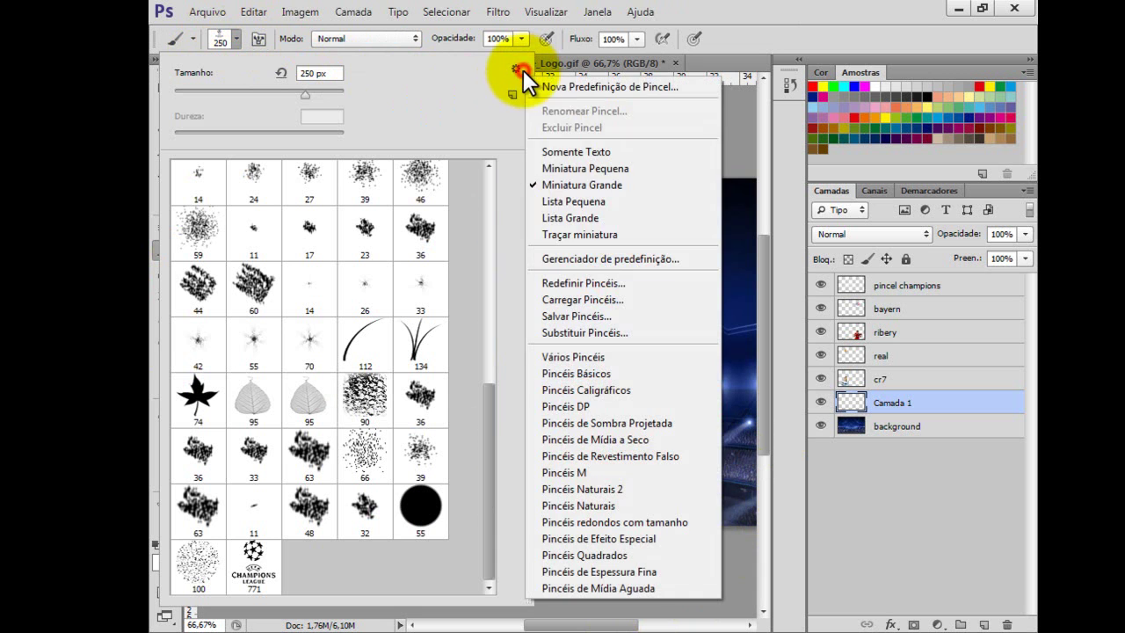
pyautogui.click(584, 297)
pyautogui.rightClick(689, 360)
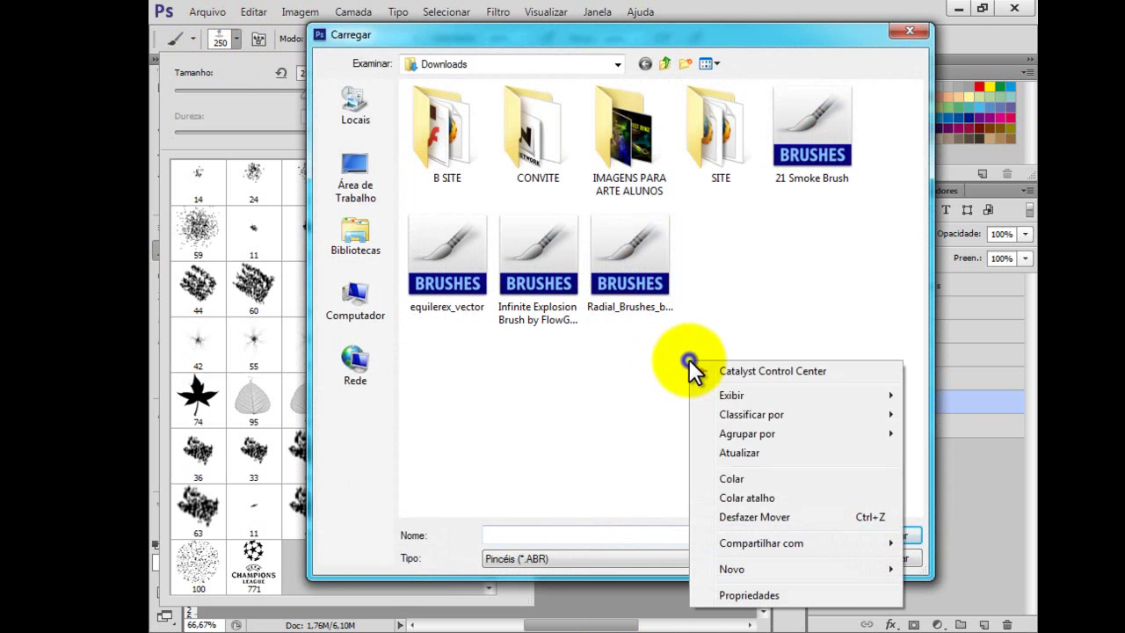
pyautogui.click(740, 479)
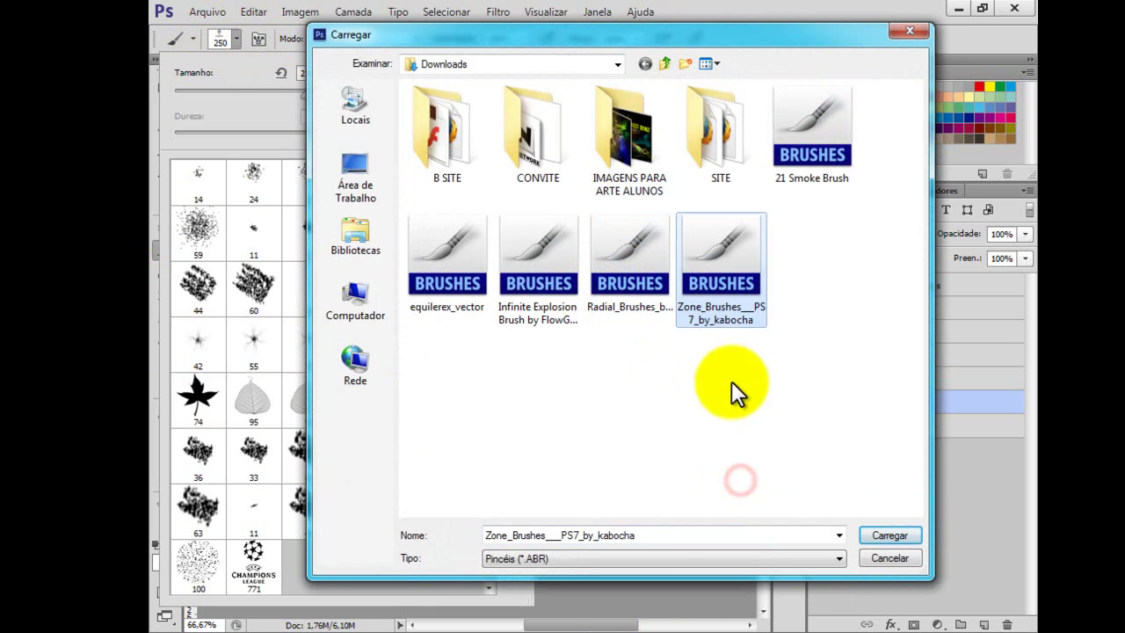
pyautogui.click(874, 537)
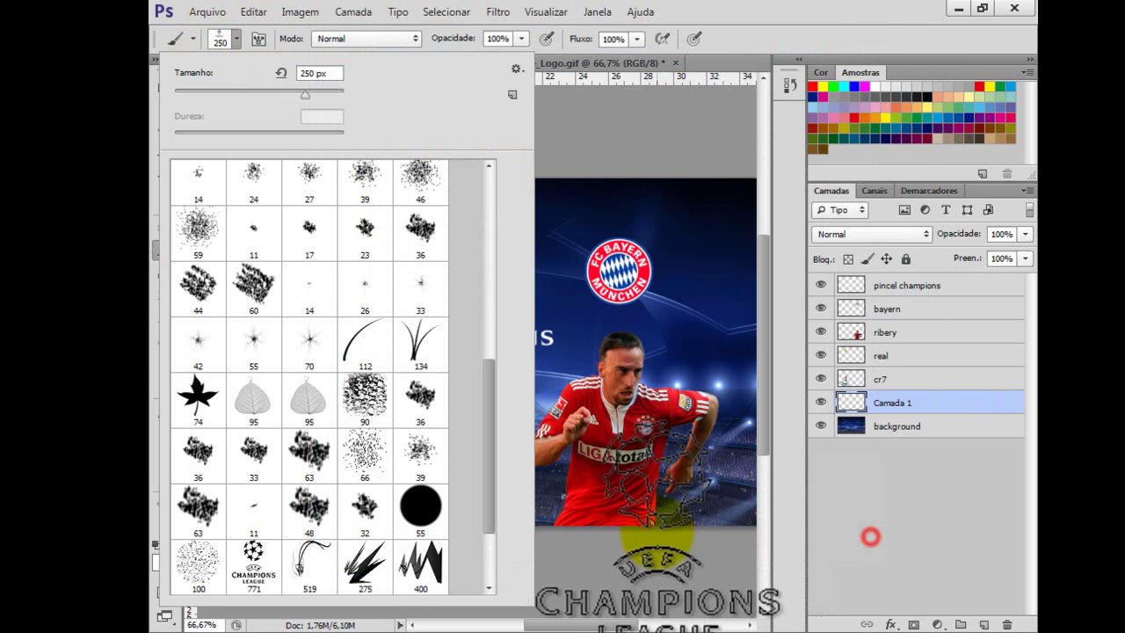
# Compare the loaded Zone brushes and choose the 576 px tip with the burst above curved lines.
pyautogui.click(489, 558)
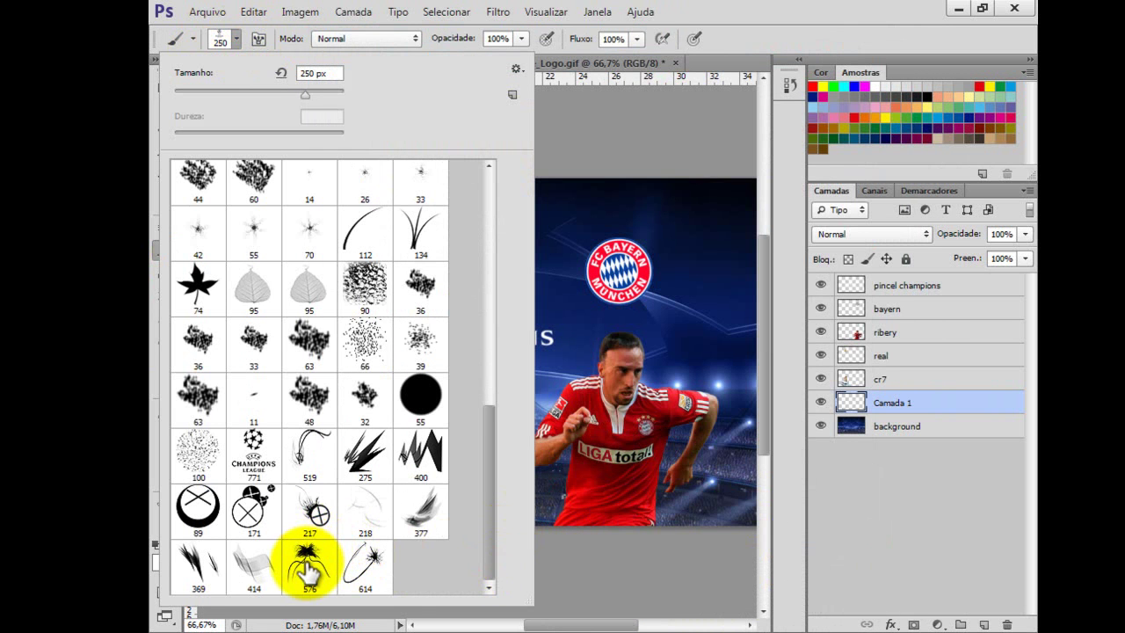
pyautogui.click(418, 514)
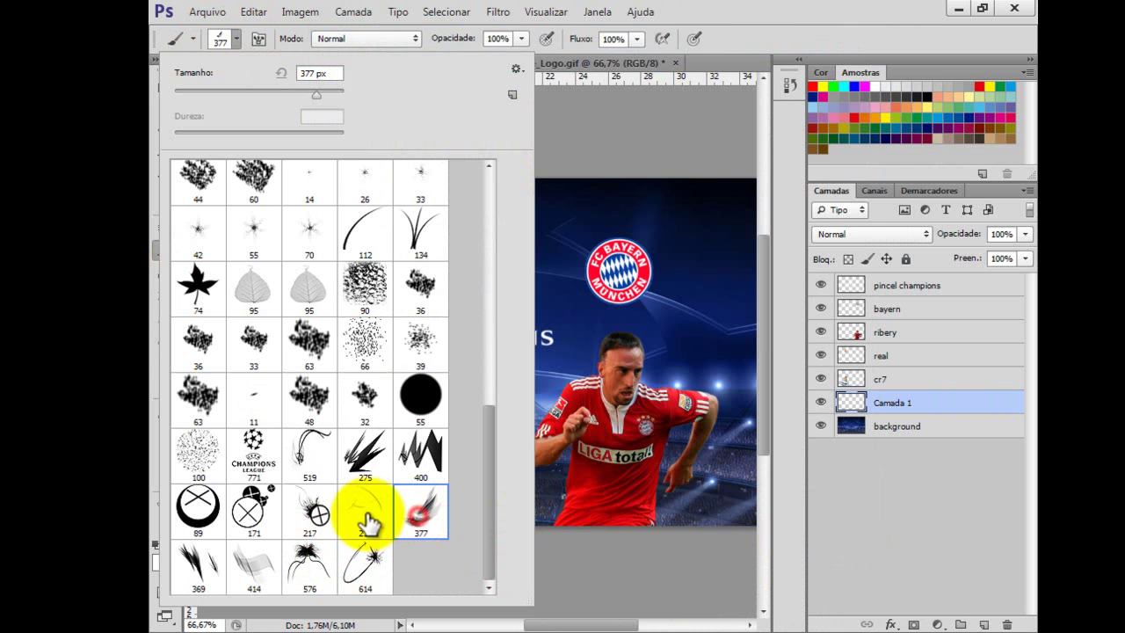
pyautogui.click(395, 516)
pyautogui.click(321, 569)
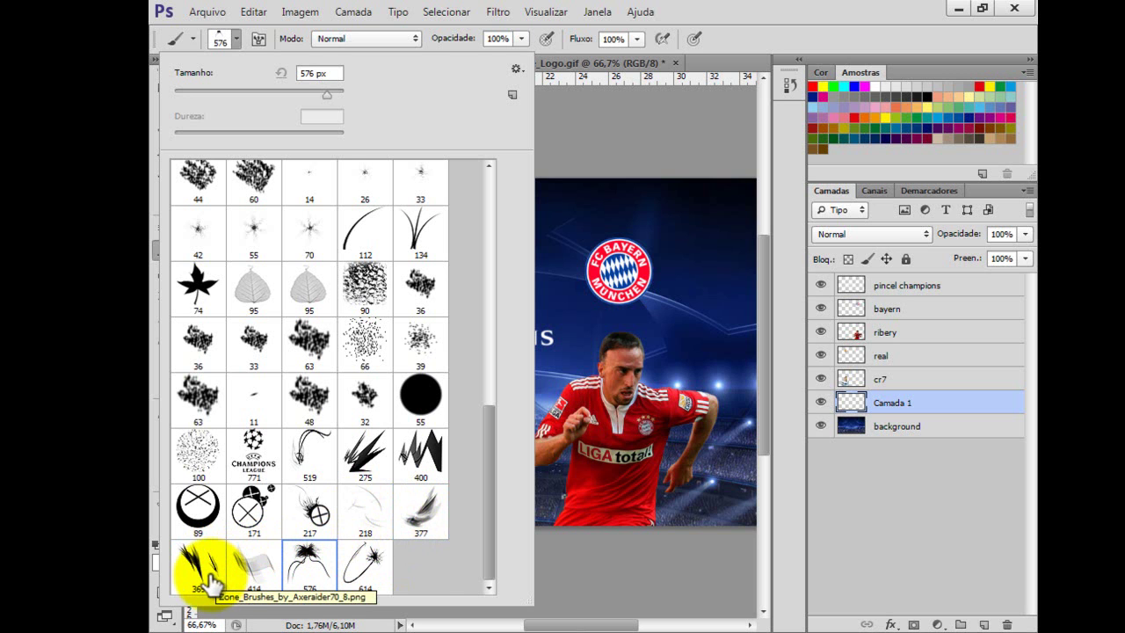
pyautogui.click(420, 519)
pyautogui.click(312, 567)
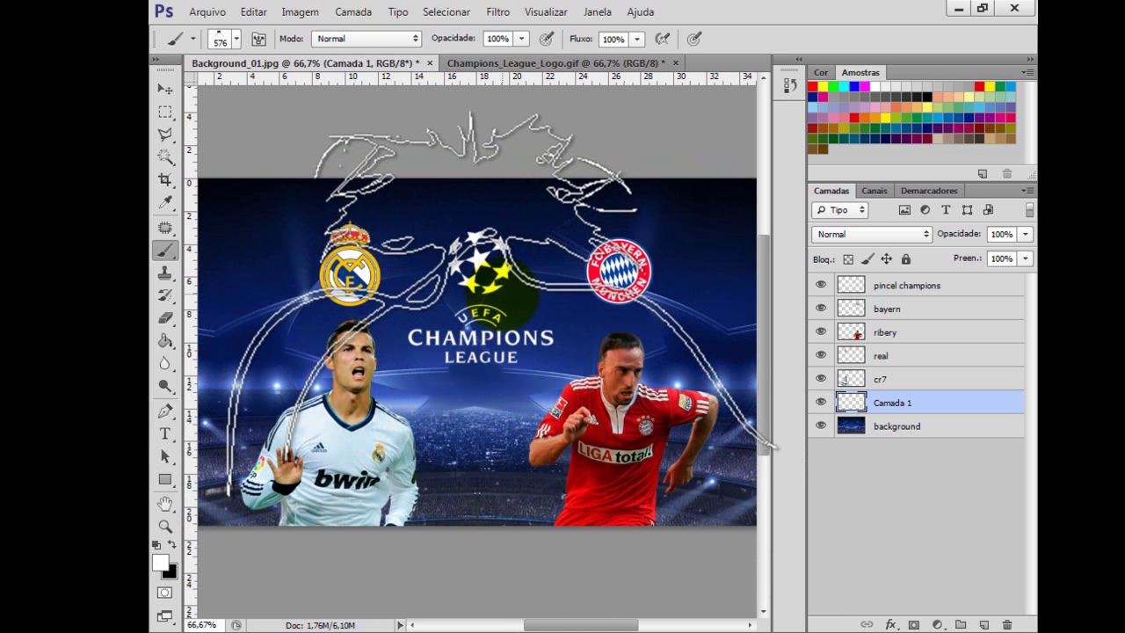
# Try to change the size of the selected burst-shaped brush tip.
pyautogui.rightClick(492, 290)
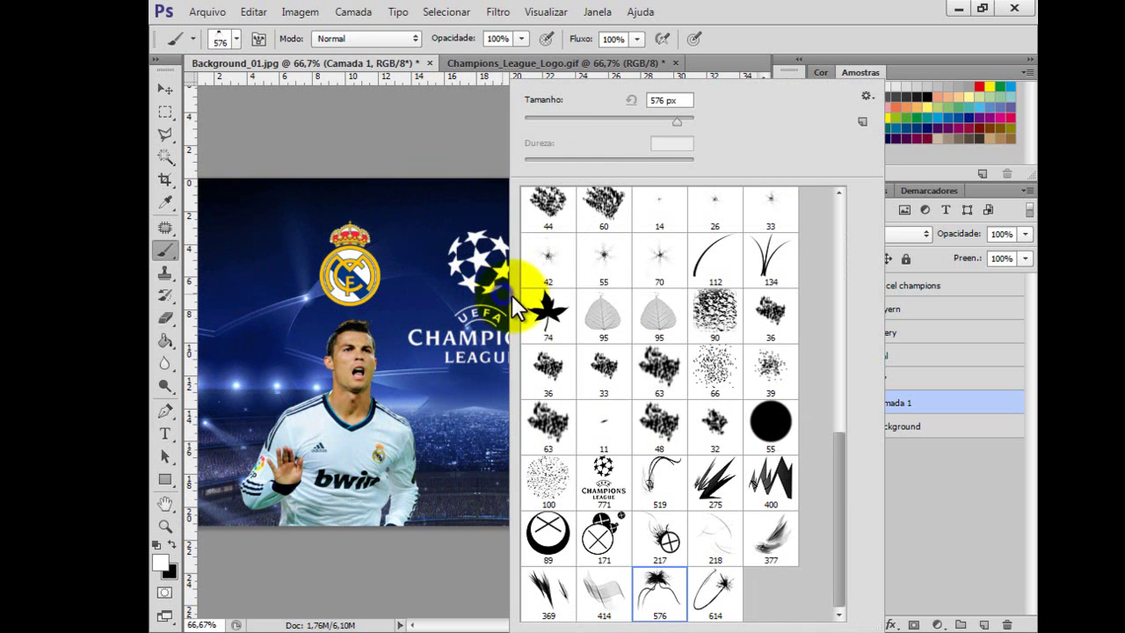
pyautogui.moveTo(684, 100); pyautogui.dragTo(637, 102)
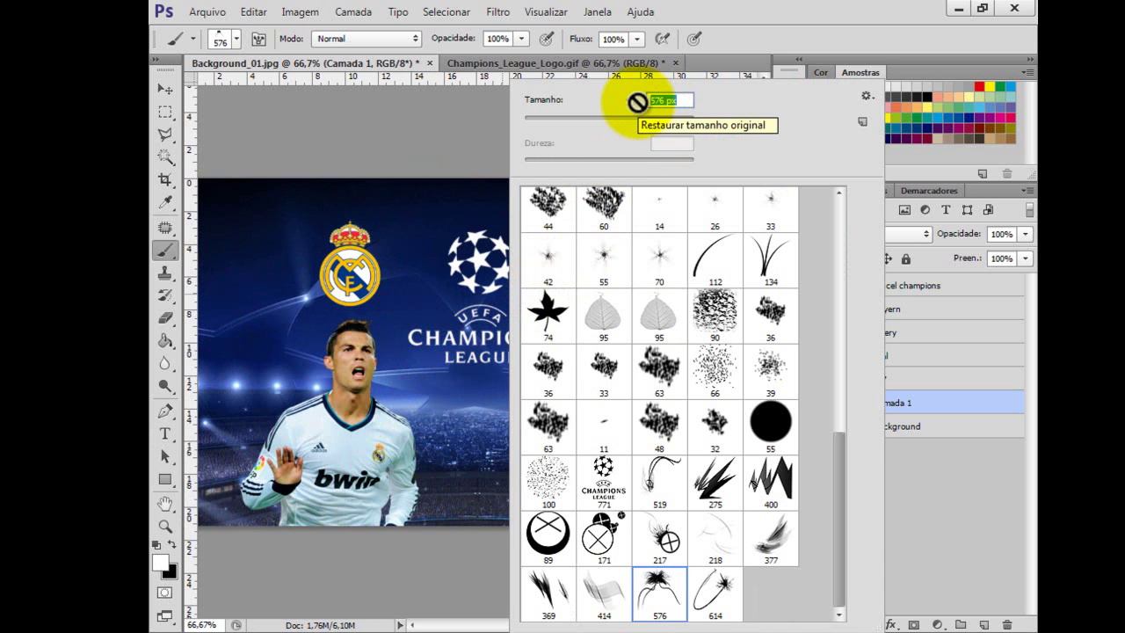
pyautogui.click(637, 102)
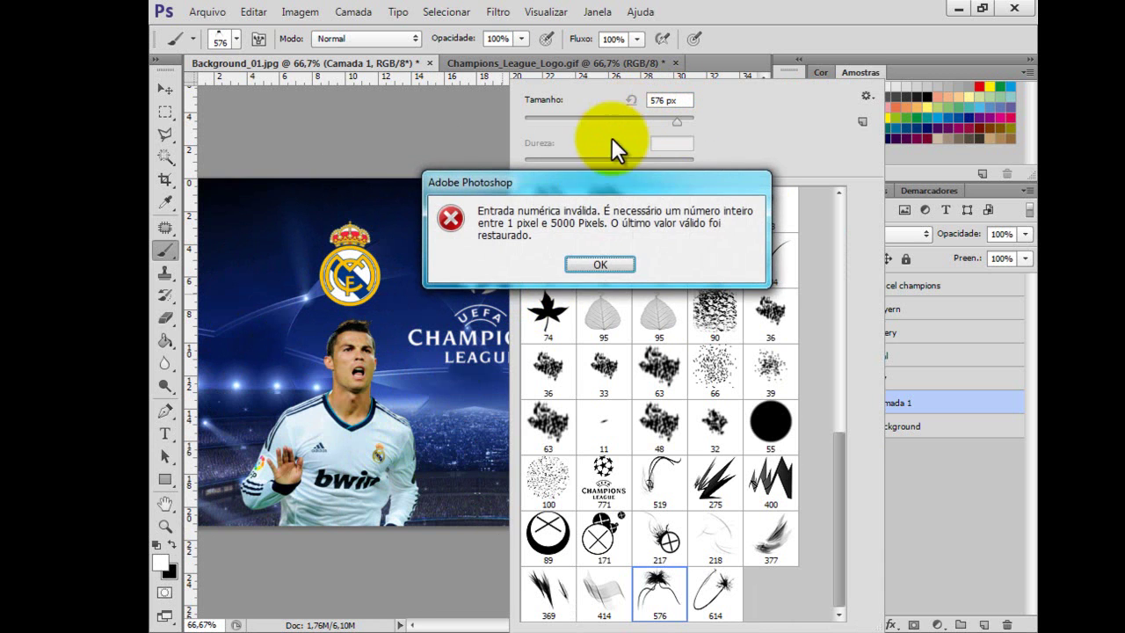
pyautogui.click(586, 270)
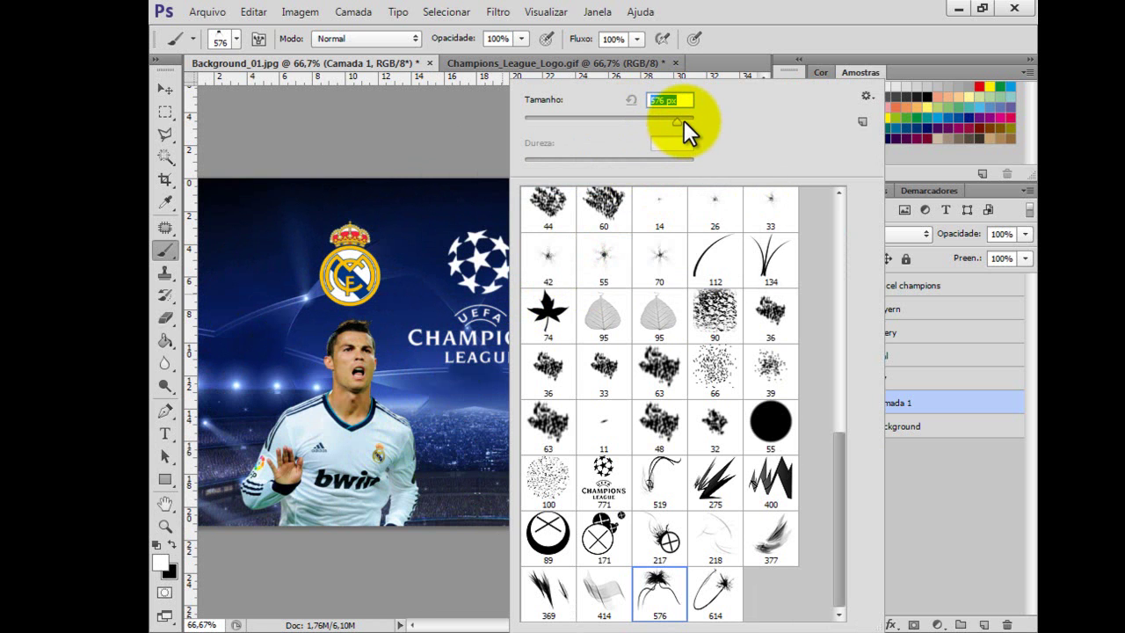
pyautogui.press('Return')
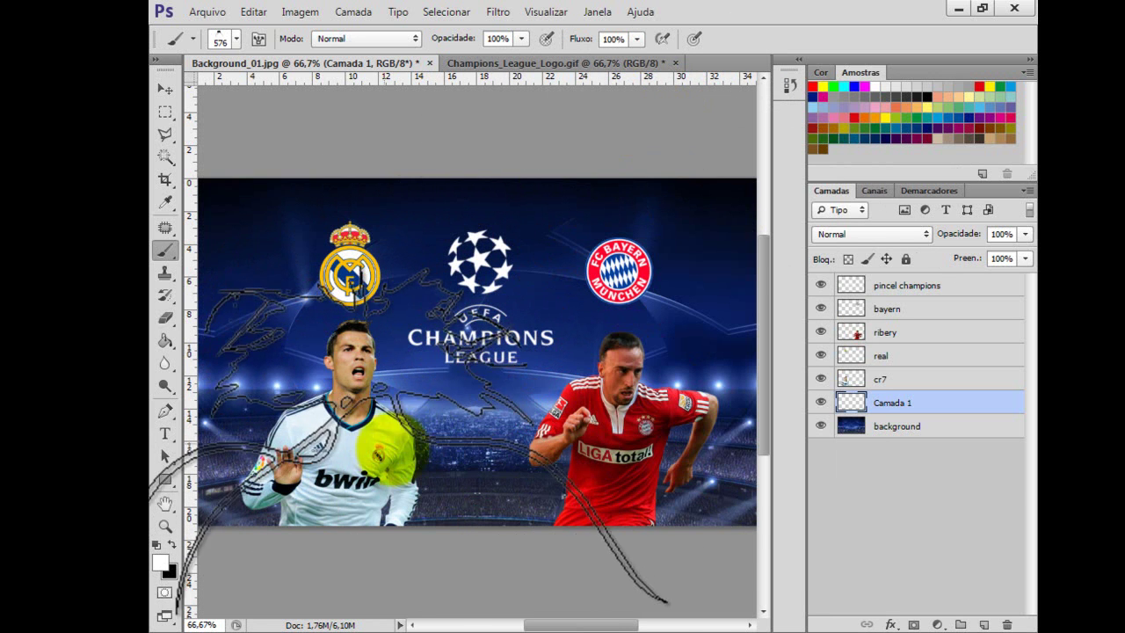
pyautogui.moveTo(587, 630); pyautogui.dragTo(570, 629)
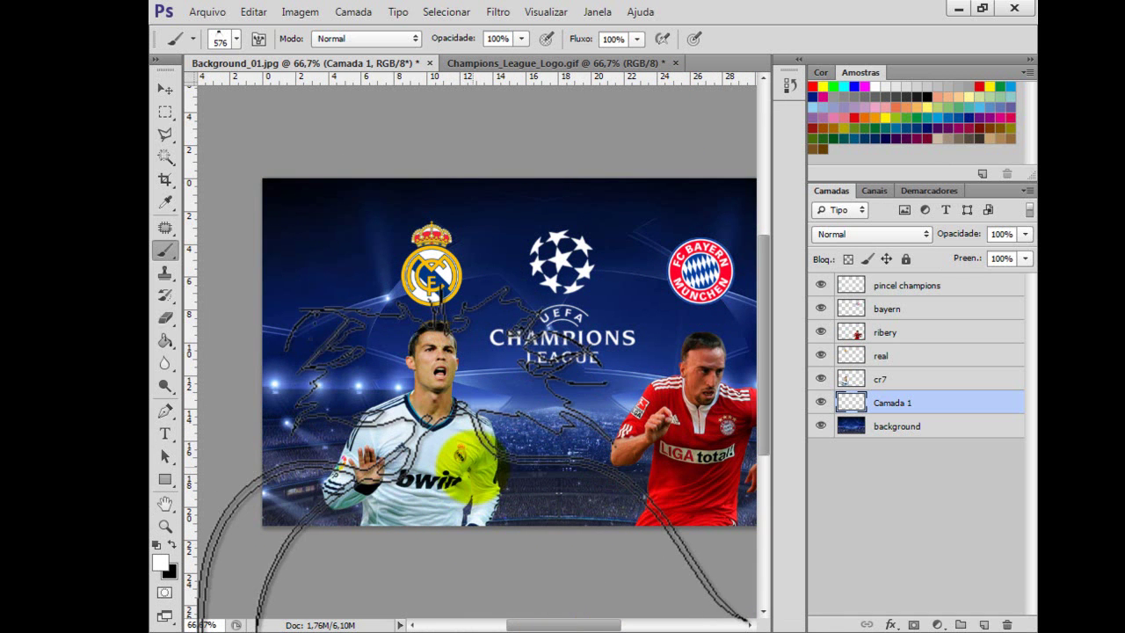
pyautogui.click(235, 39)
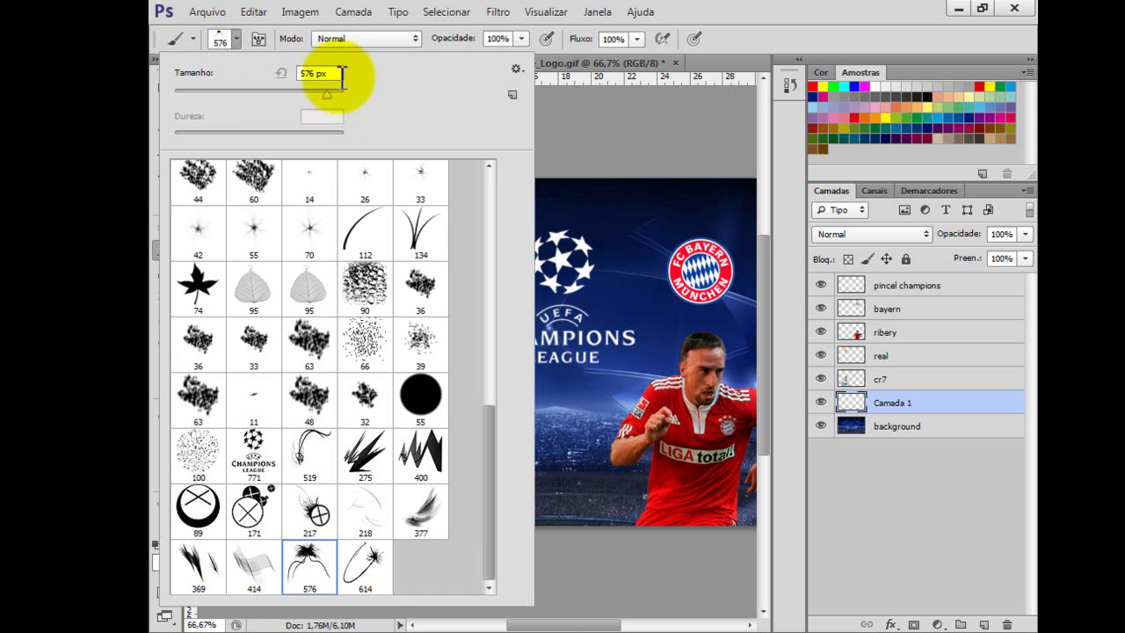
pyautogui.moveTo(342, 75); pyautogui.dragTo(301, 76)
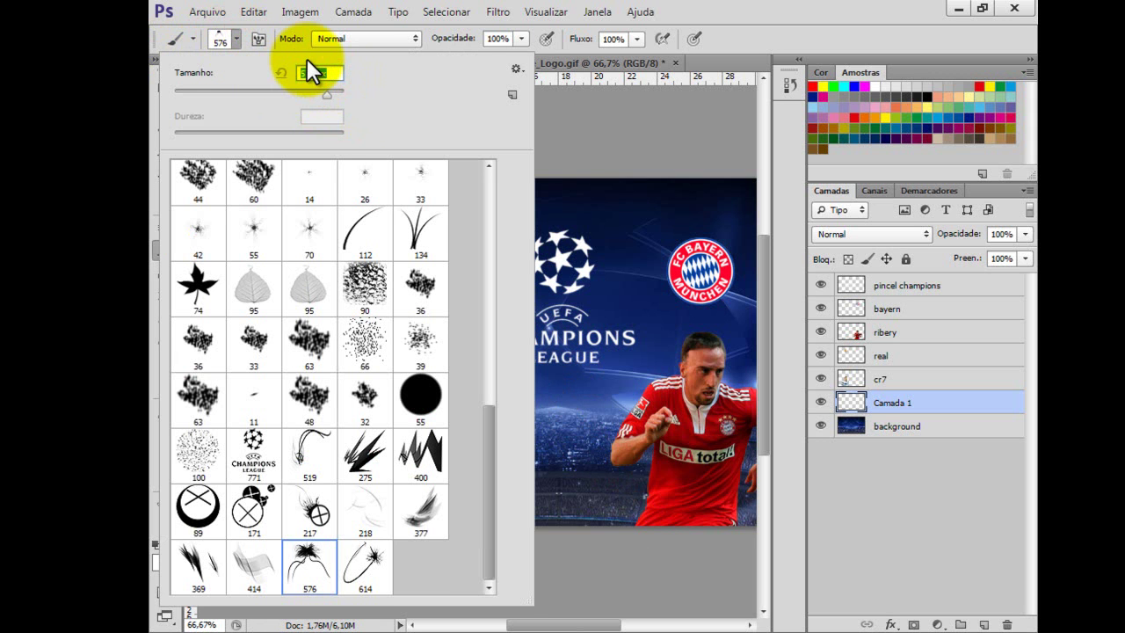
pyautogui.press('Return')
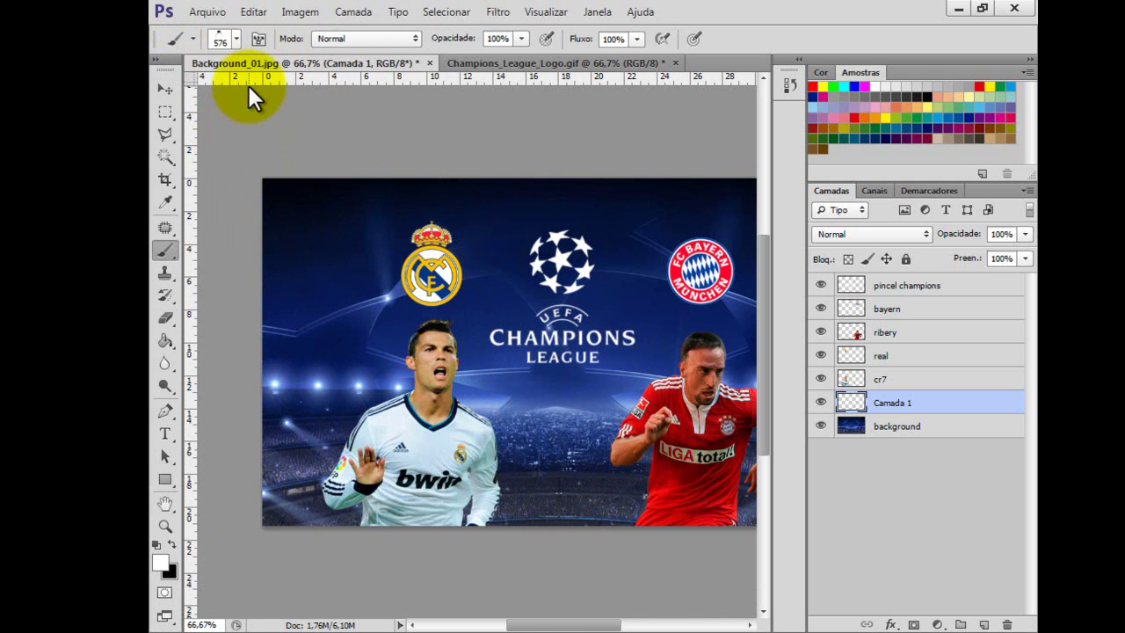
# Set the size of the burst-shaped brush tip with curved lines to 490 px.
pyautogui.click(231, 41)
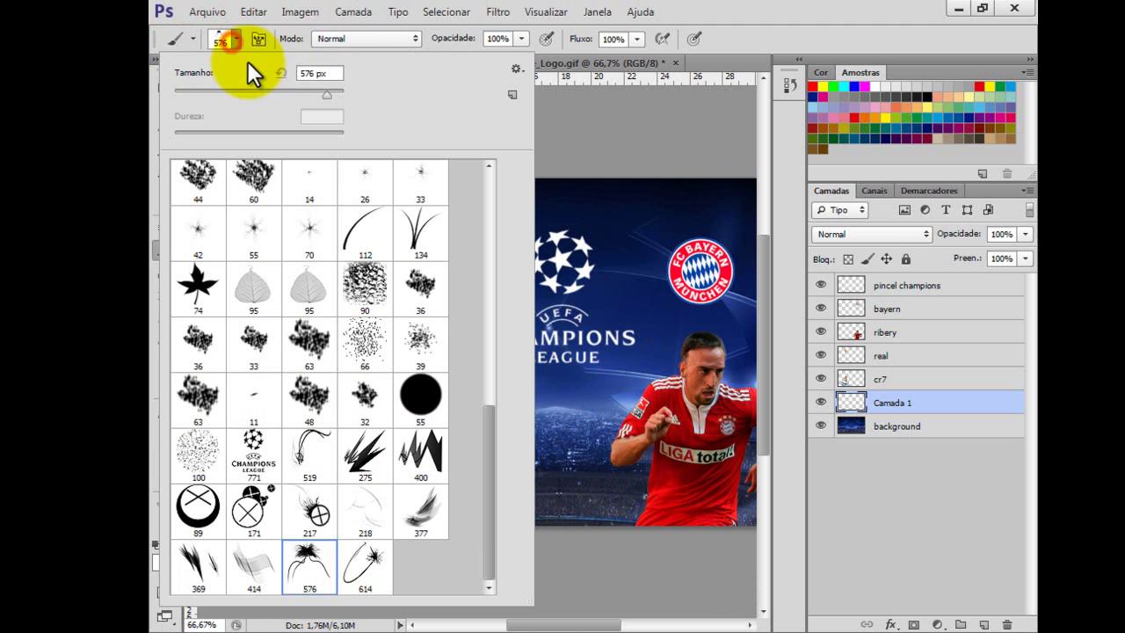
pyautogui.click(335, 75)
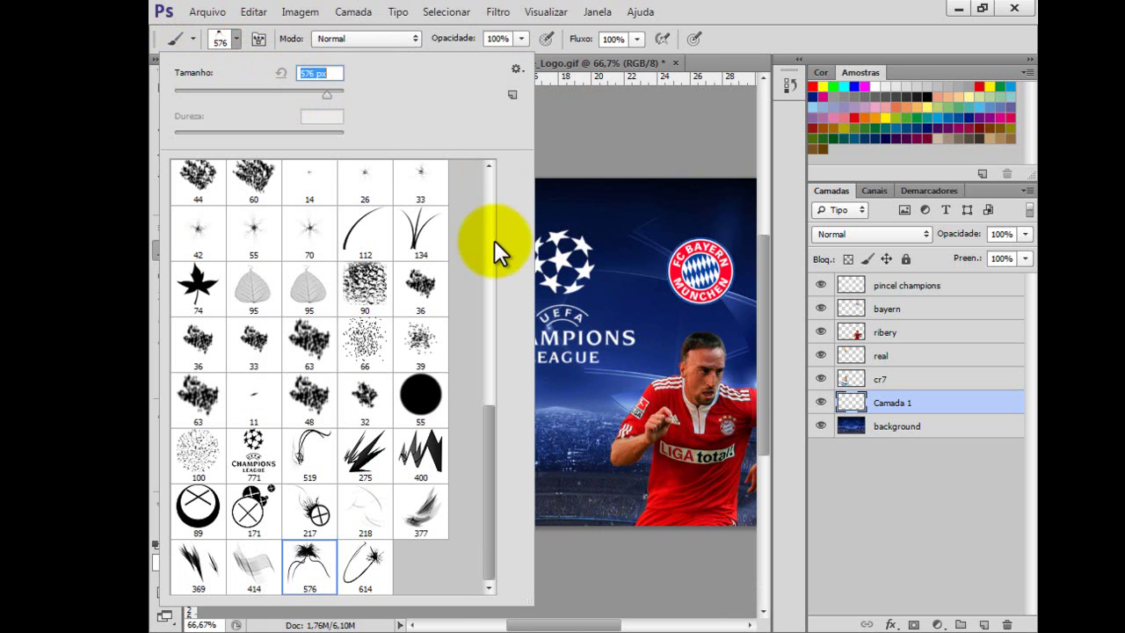
pyautogui.press('Escape')
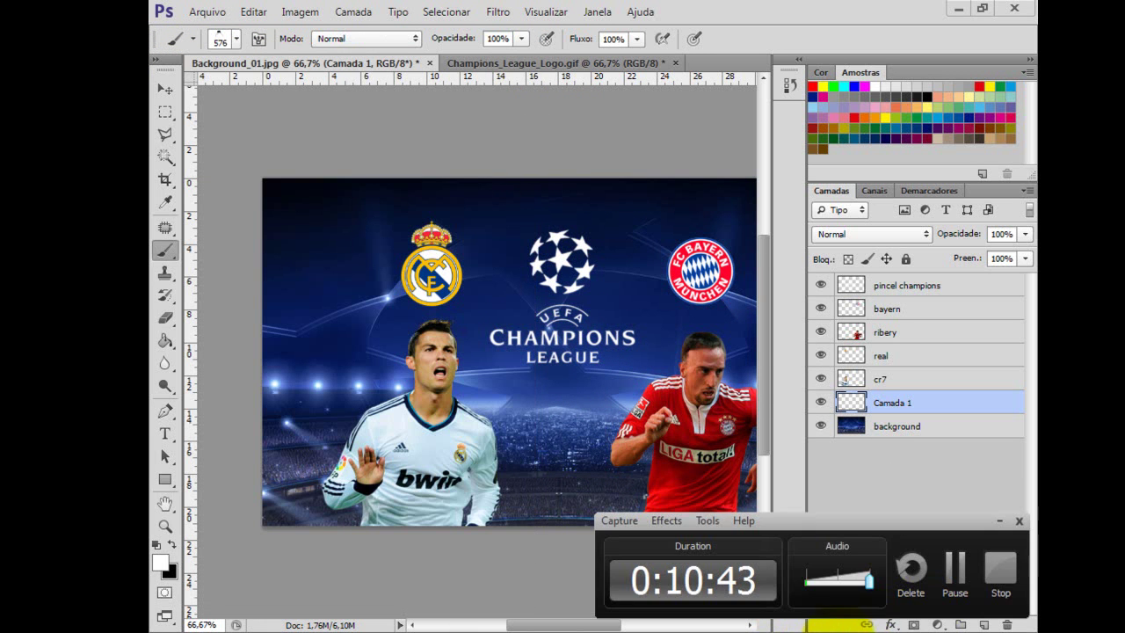
pyautogui.click(935, 589)
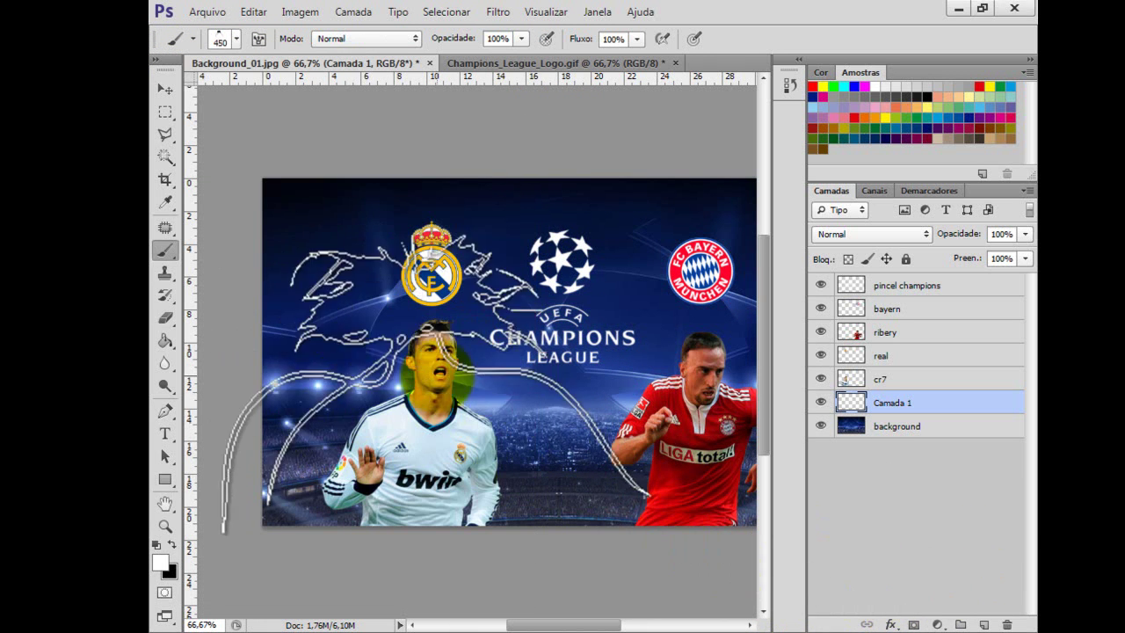
pyautogui.click(236, 38)
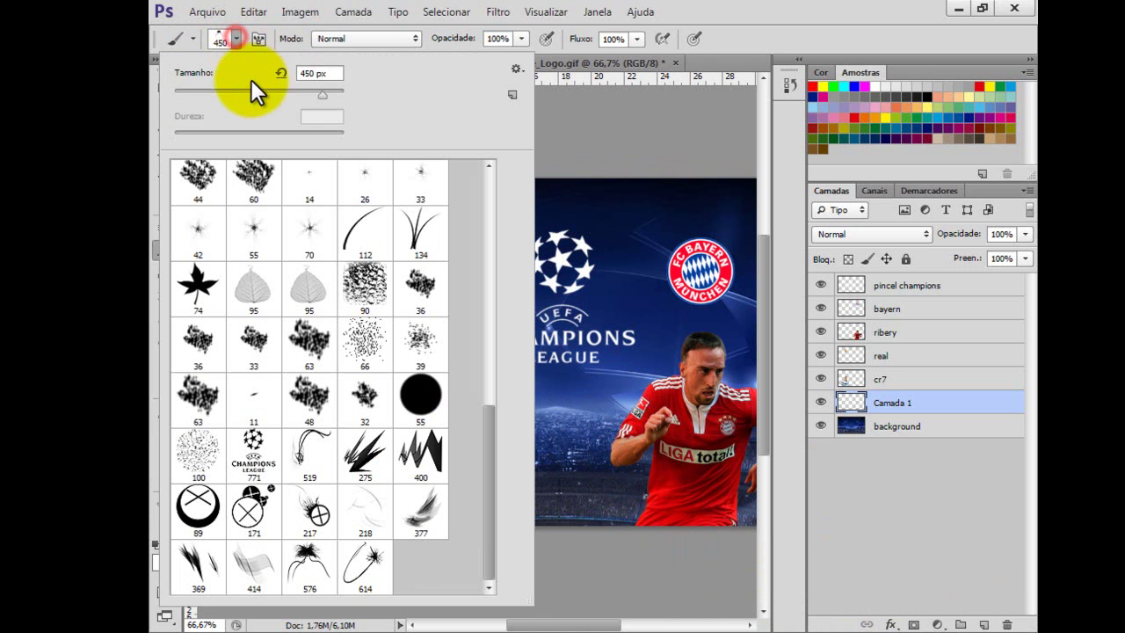
pyautogui.moveTo(333, 76); pyautogui.dragTo(293, 85)
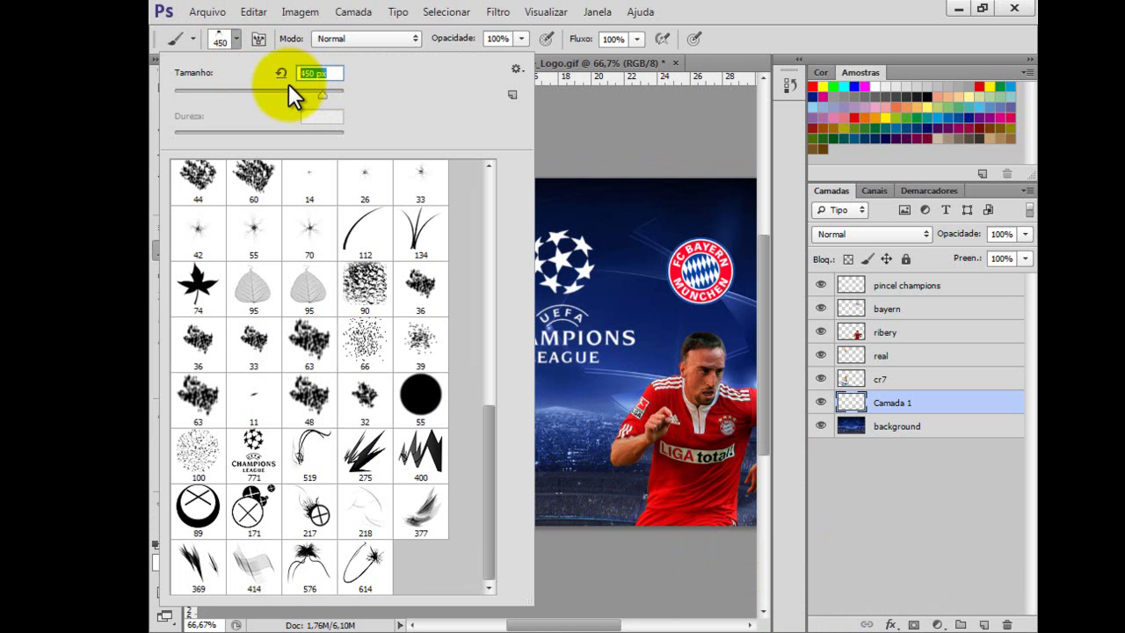
pyautogui.write('490')
pyautogui.press('Return')
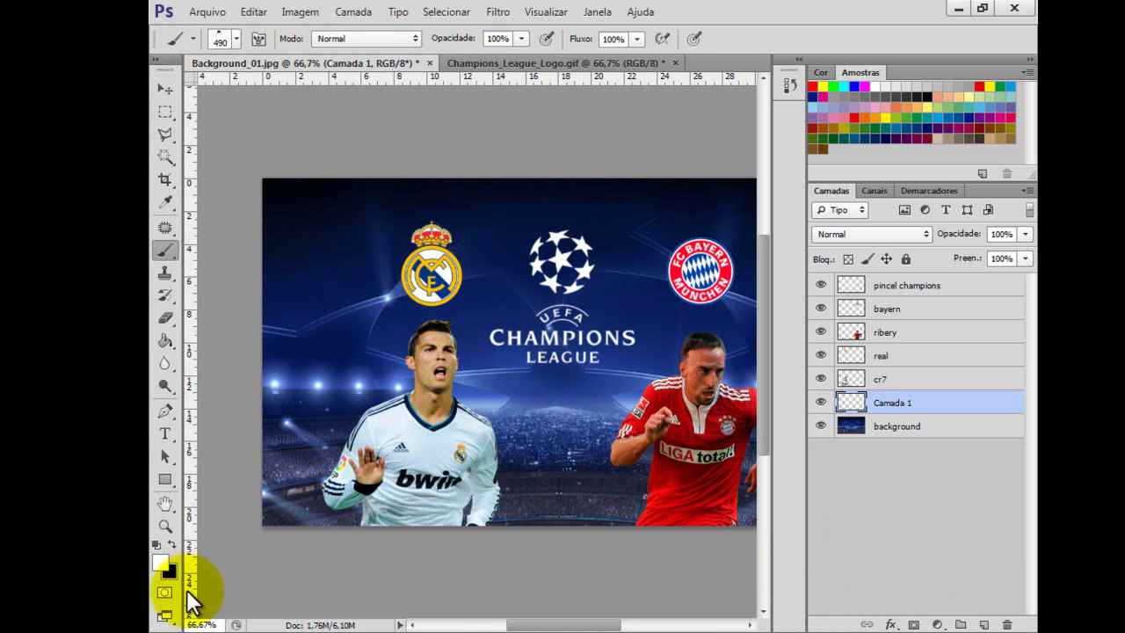
# Rename layer Camada 1 as "pincel branca" and stamp the white burst behind the Real Madrid player's head and shoulders.
pyautogui.click(892, 404)
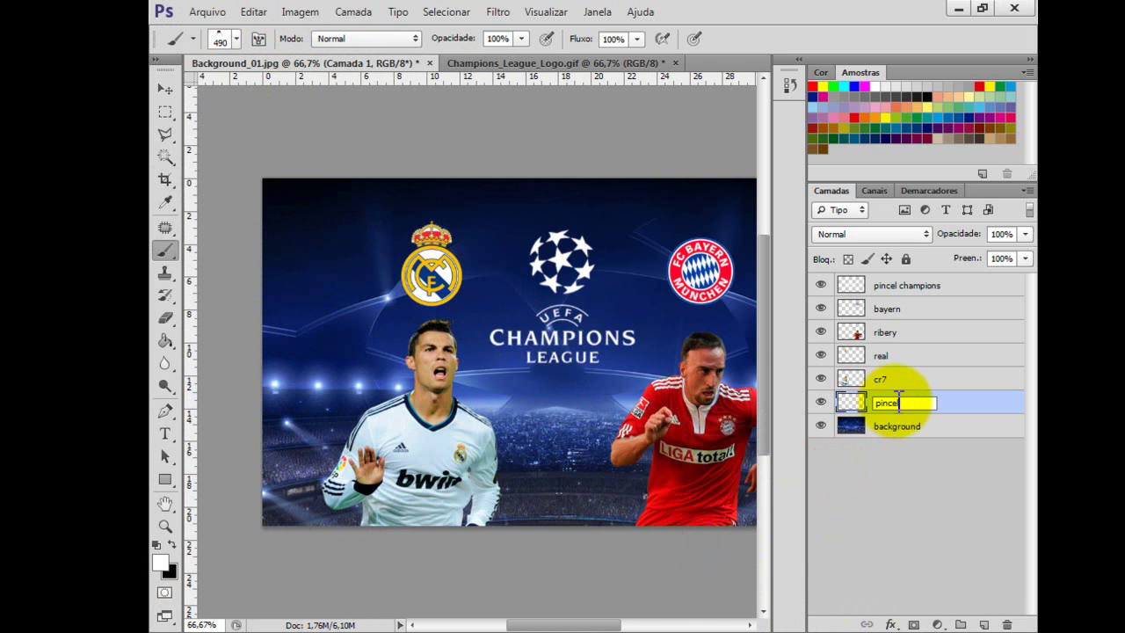
pyautogui.press('Return')
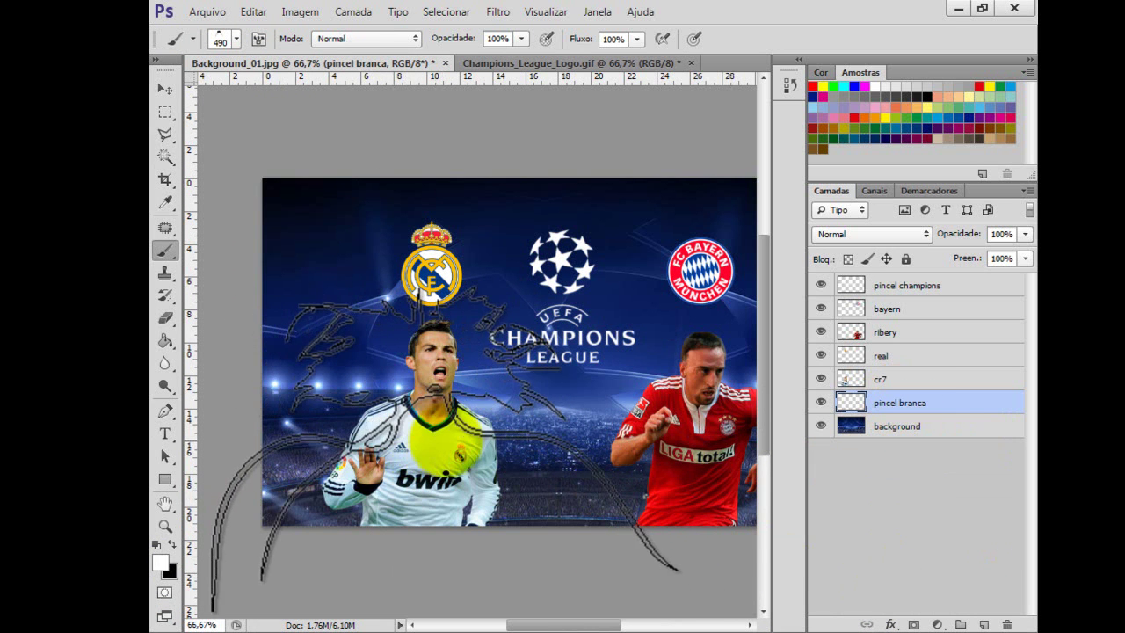
pyautogui.click(431, 420)
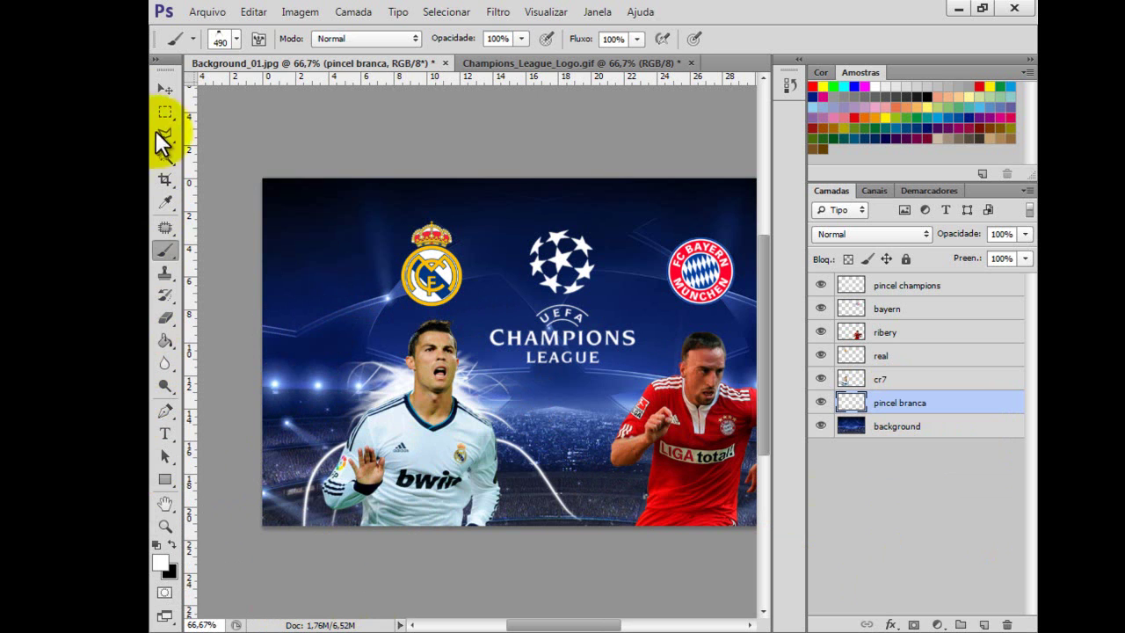
pyautogui.click(164, 89)
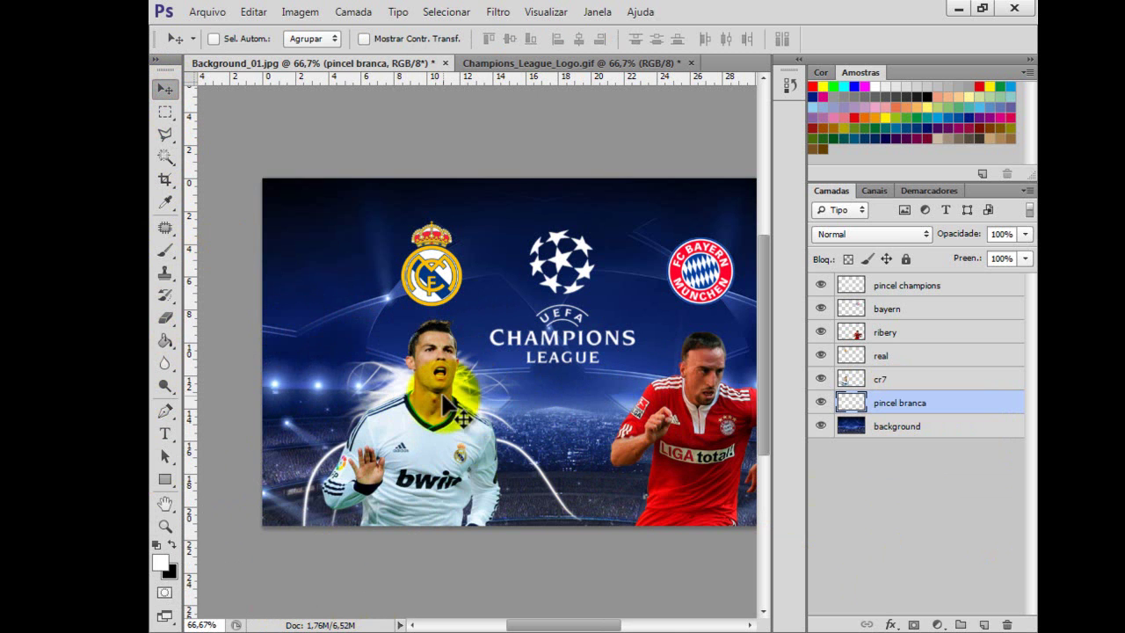
# Open the blending options of the pincel branca layer and enable an Outer Glow, keeping the burst on the canvas in view.
pyautogui.click(890, 625)
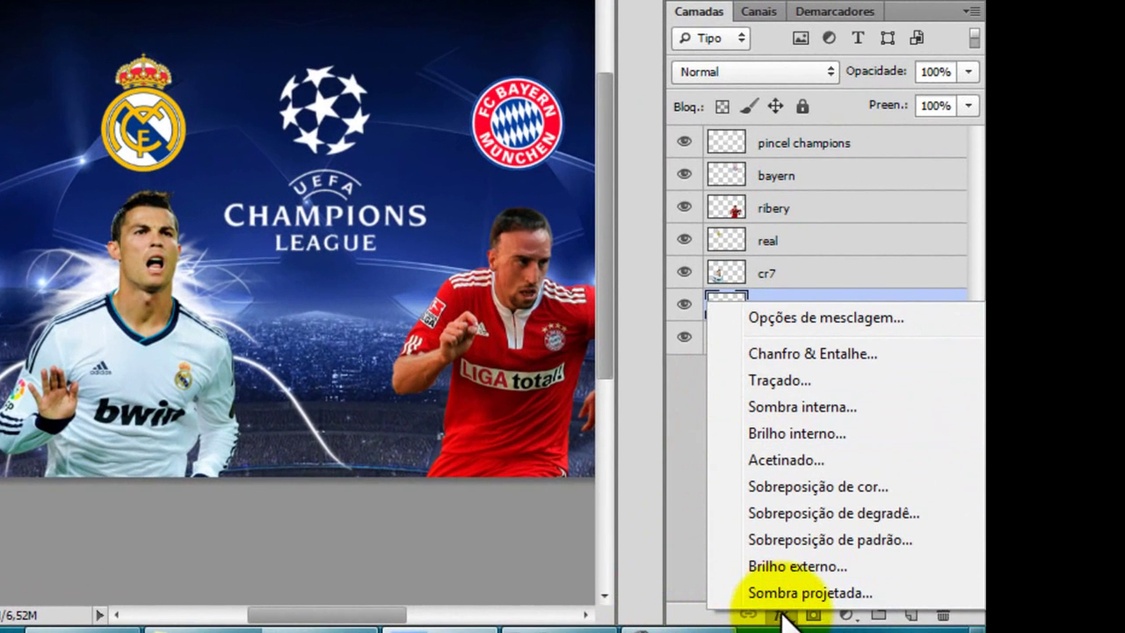
pyautogui.click(779, 323)
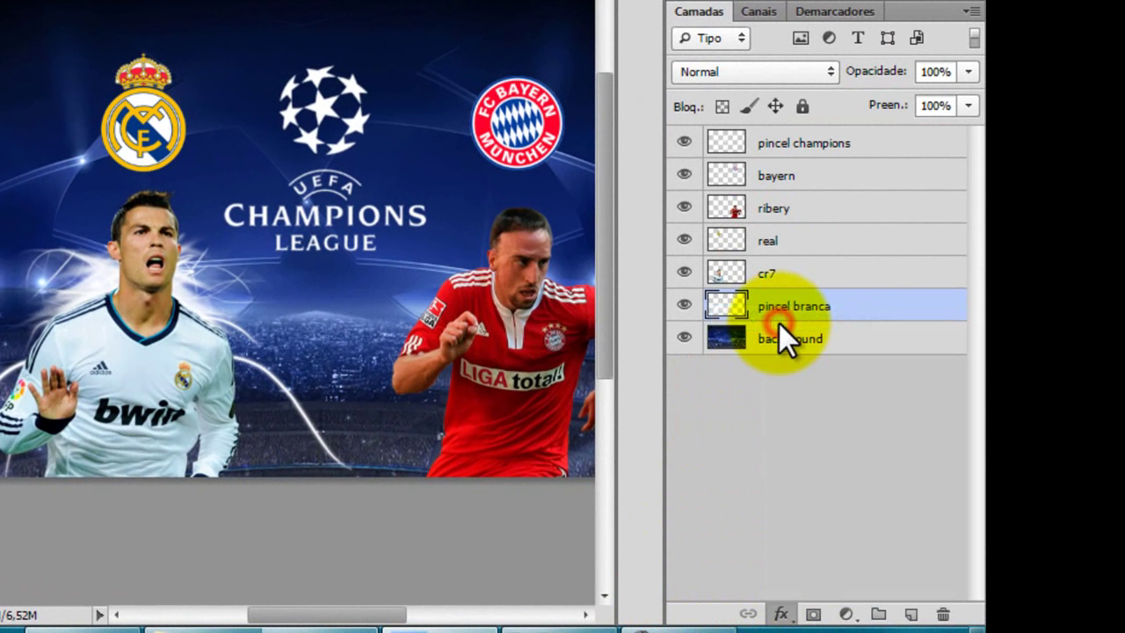
pyautogui.moveTo(450, 215); pyautogui.dragTo(852, 54)
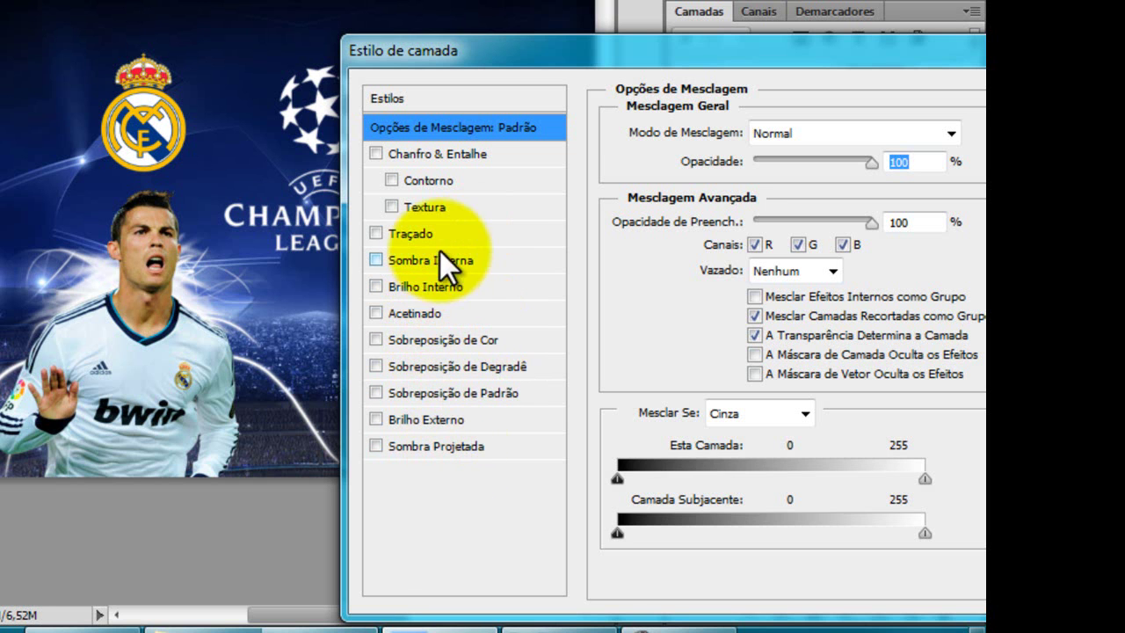
pyautogui.click(463, 416)
pyautogui.moveTo(565, 57); pyautogui.dragTo(539, 219)
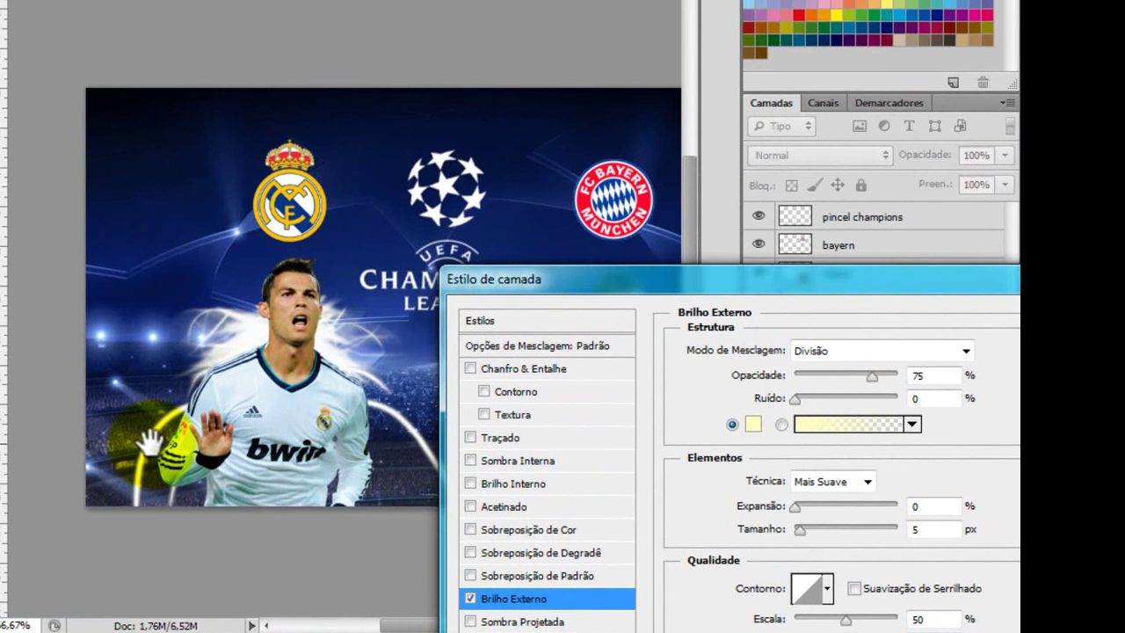
# Set the Outer Glow colour to cyan 18f8fb.
pyautogui.click(748, 428)
pyautogui.click(563, 250)
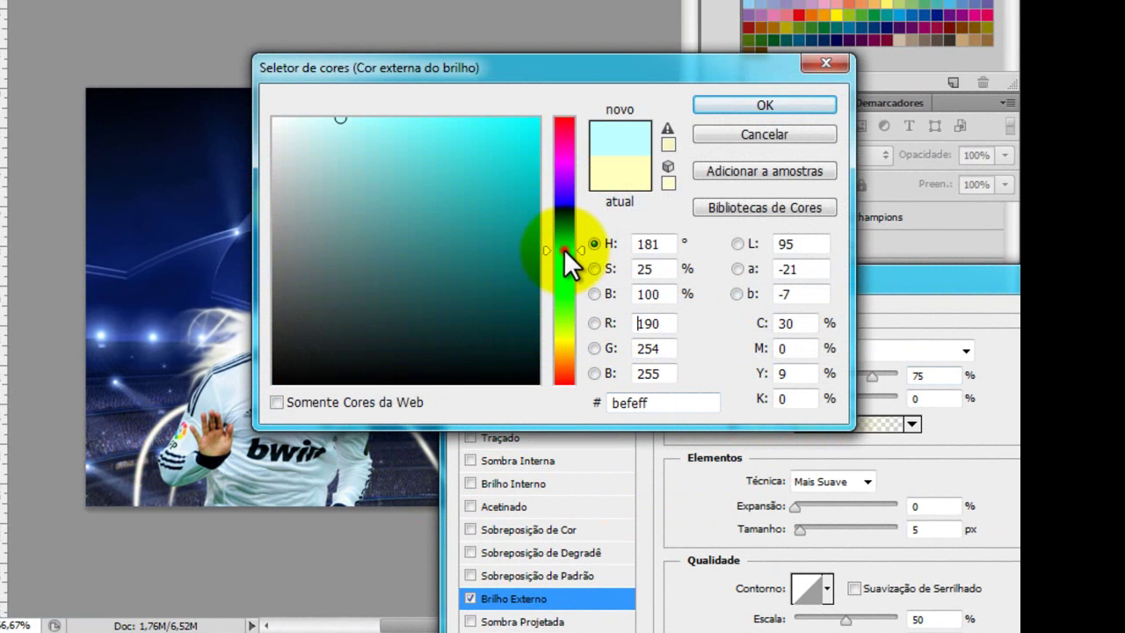
pyautogui.moveTo(527, 188); pyautogui.dragTo(510, 125)
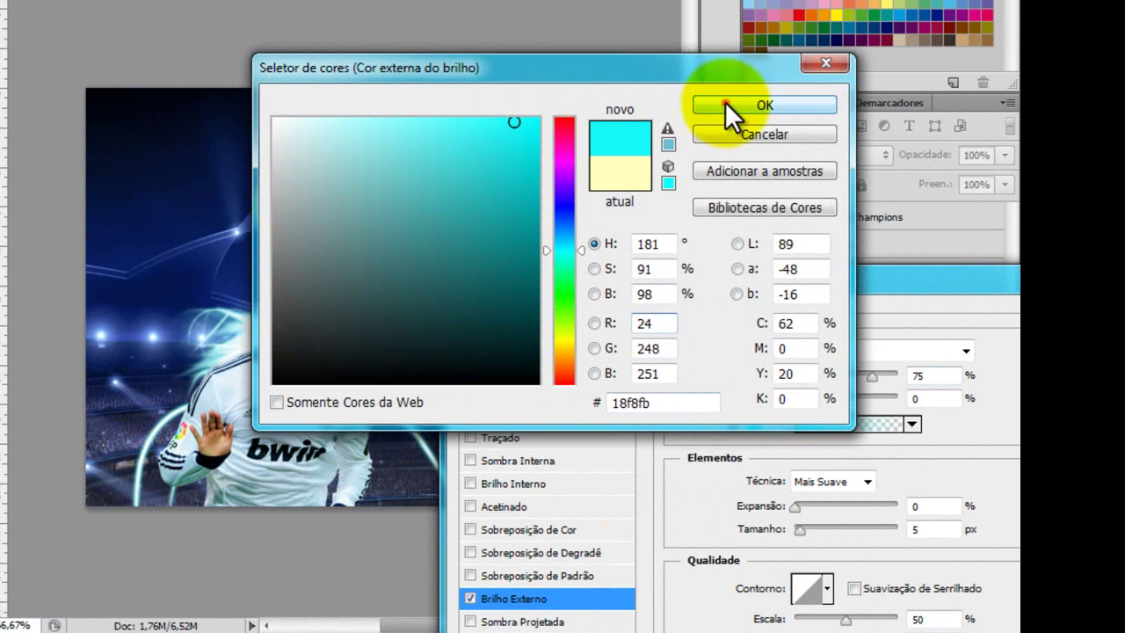
pyautogui.click(725, 103)
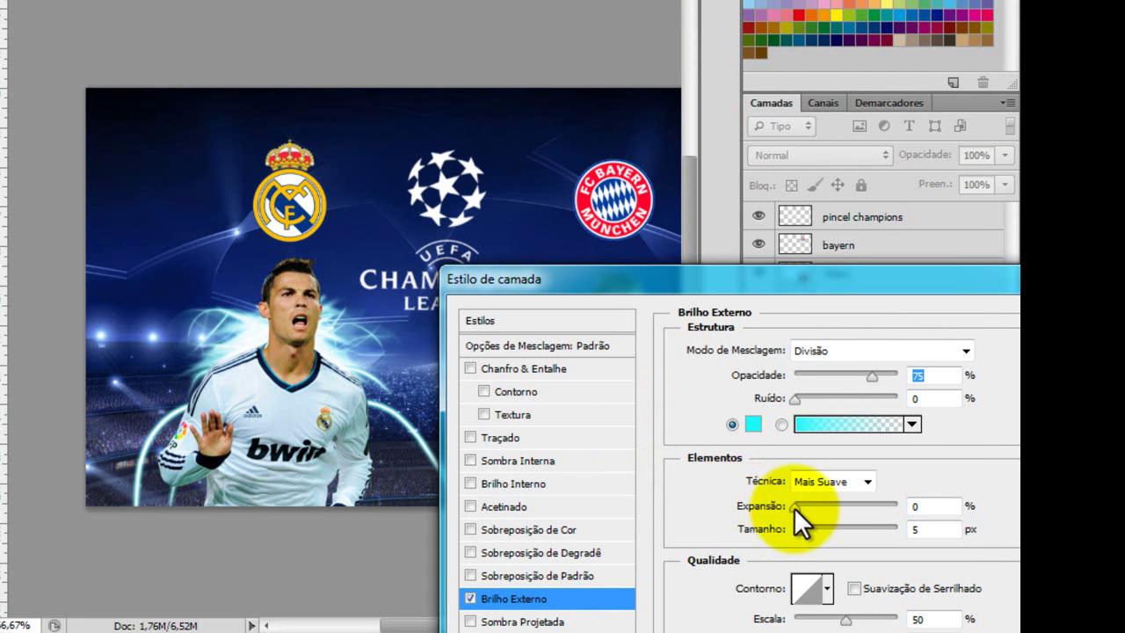
# Set the Outer Glow to Normal blend mode with 5% spread and 3 px size, and apply the layer style.
pyautogui.moveTo(798, 530)
pyautogui.mouseDown()
pyautogui.moveTo(813, 527)
pyautogui.moveTo(796, 531)
pyautogui.mouseUp()
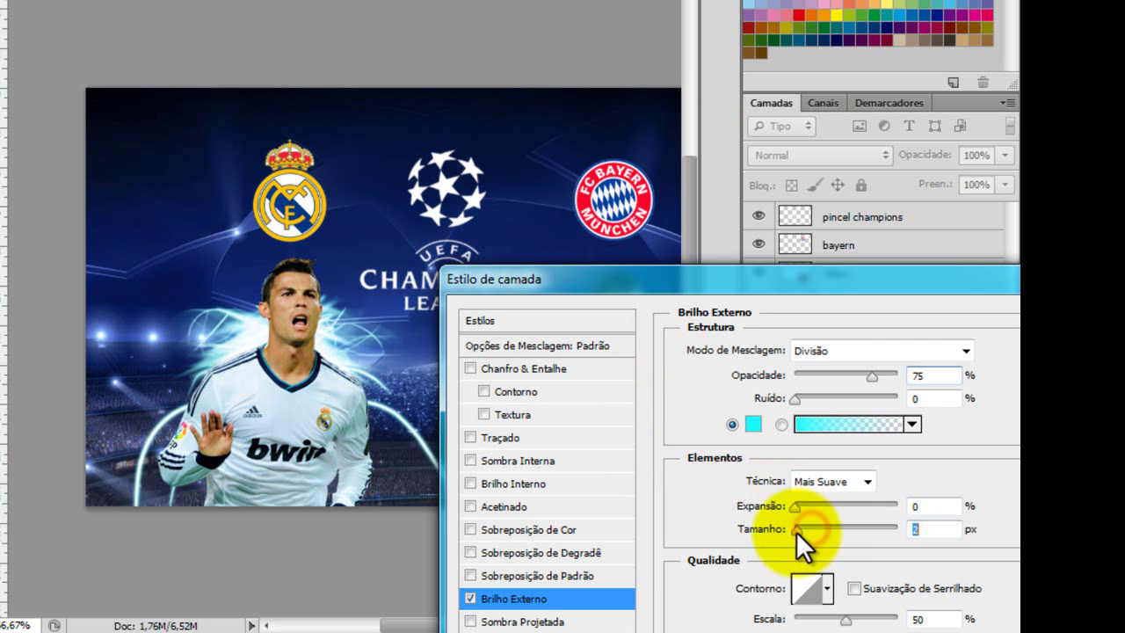
pyautogui.click(829, 351)
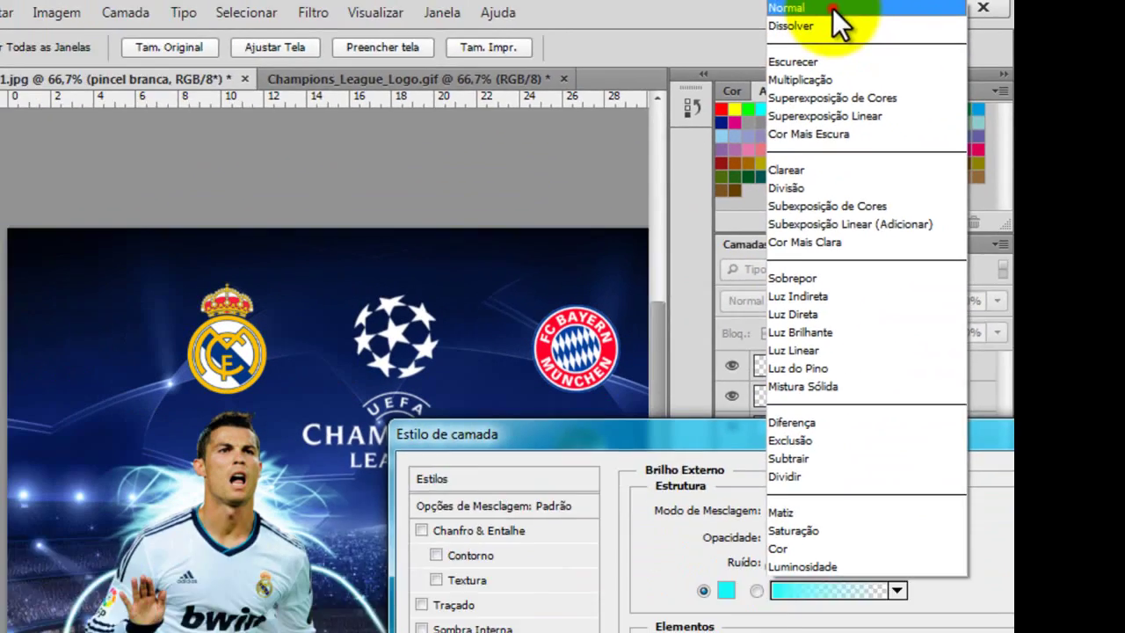
pyautogui.click(791, 7)
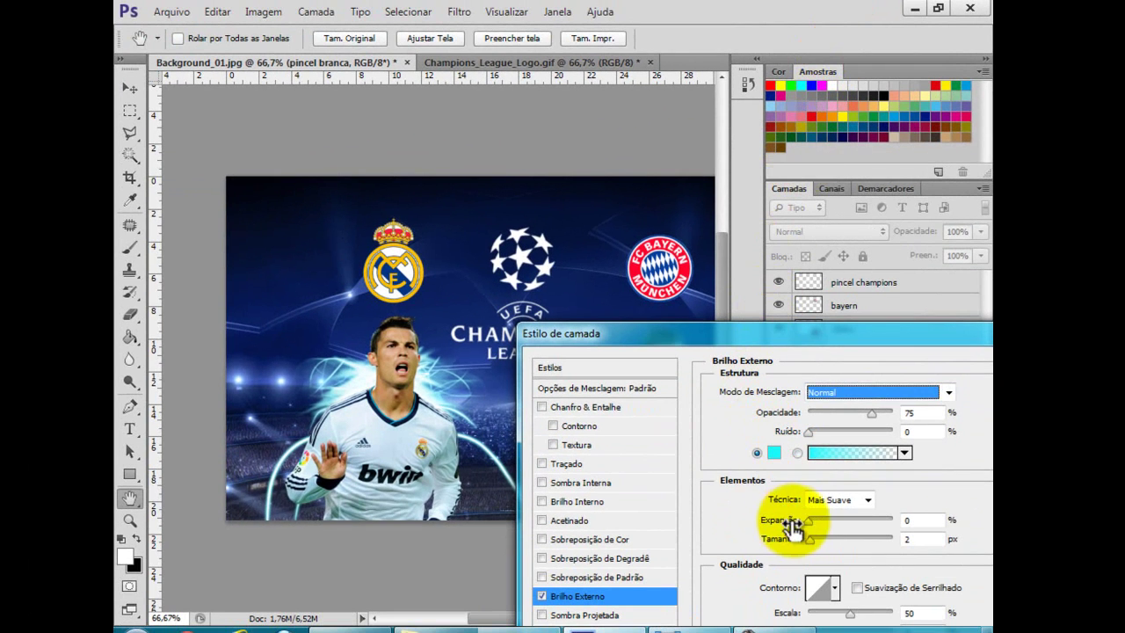
pyautogui.moveTo(809, 523)
pyautogui.mouseDown()
pyautogui.moveTo(843, 520)
pyautogui.moveTo(813, 526)
pyautogui.moveTo(810, 543)
pyautogui.mouseUp()
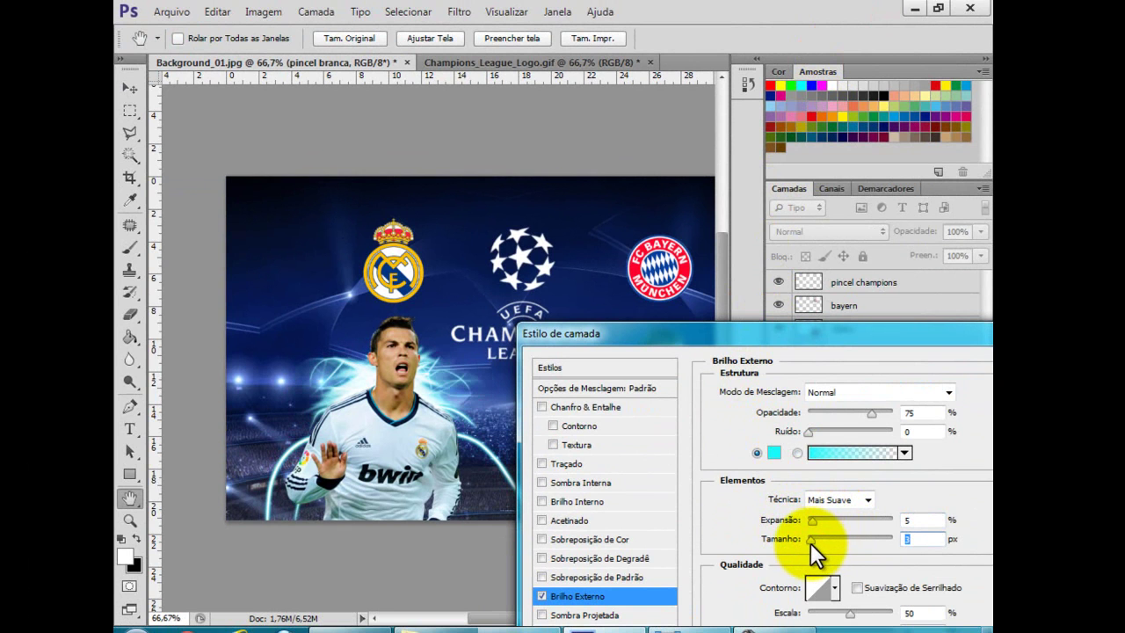
pyautogui.moveTo(818, 327); pyautogui.dragTo(712, 372)
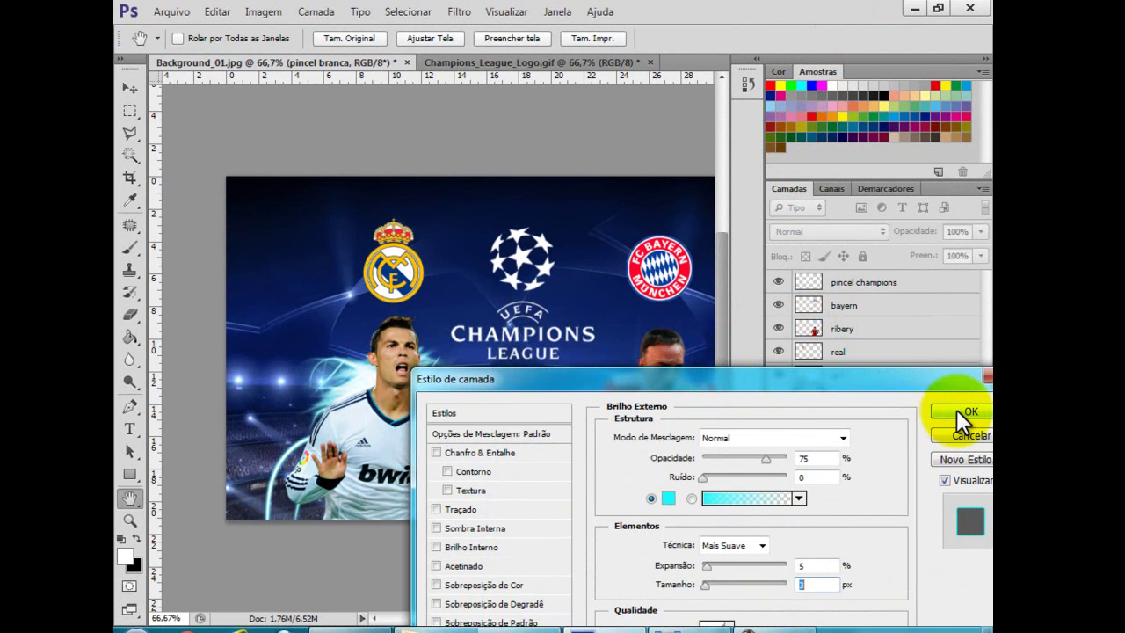
pyautogui.click(964, 412)
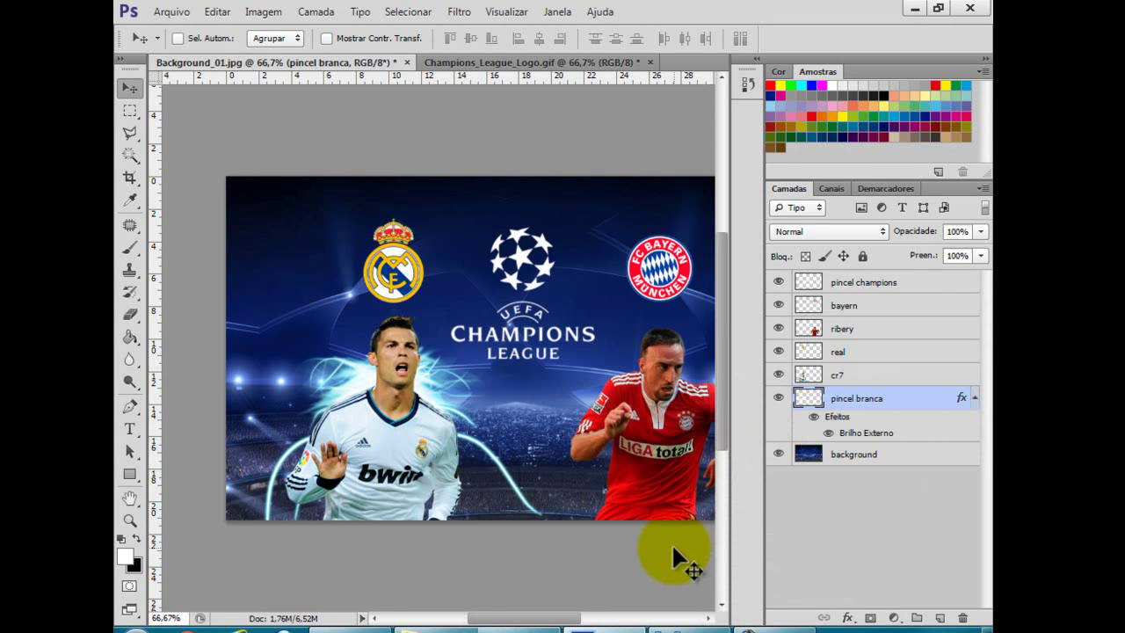
# Collapse pincel branca's effects, then create a layer named "pincel vermelho" directly below the ribery layer.
pyautogui.hotkey('ctrl', '-')
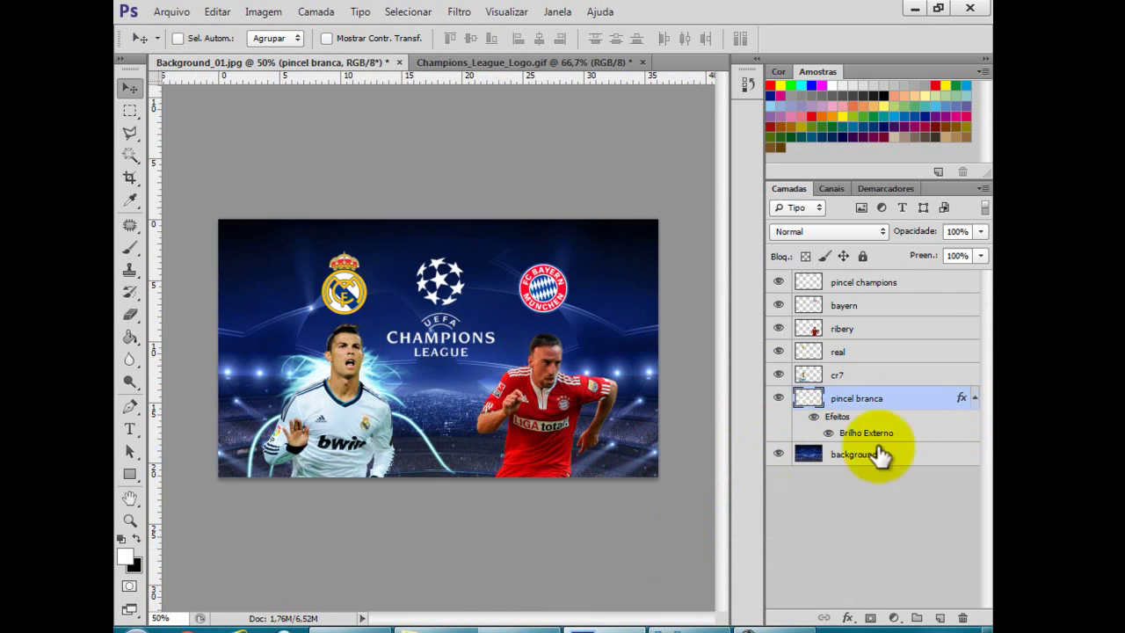
pyautogui.click(974, 399)
pyautogui.click(841, 330)
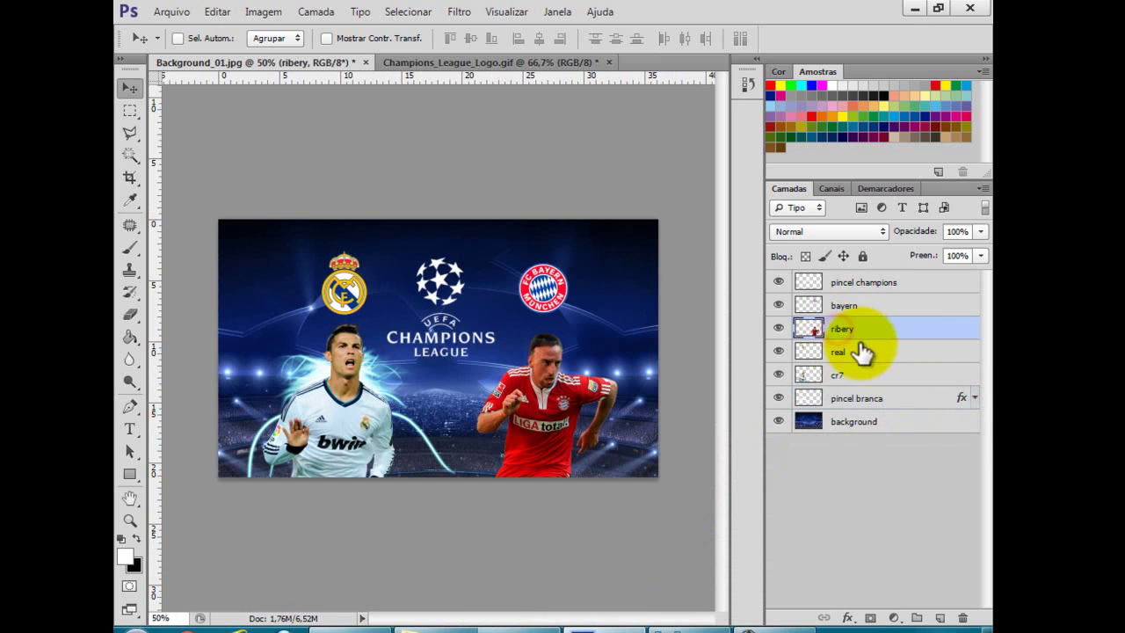
pyautogui.click(939, 618)
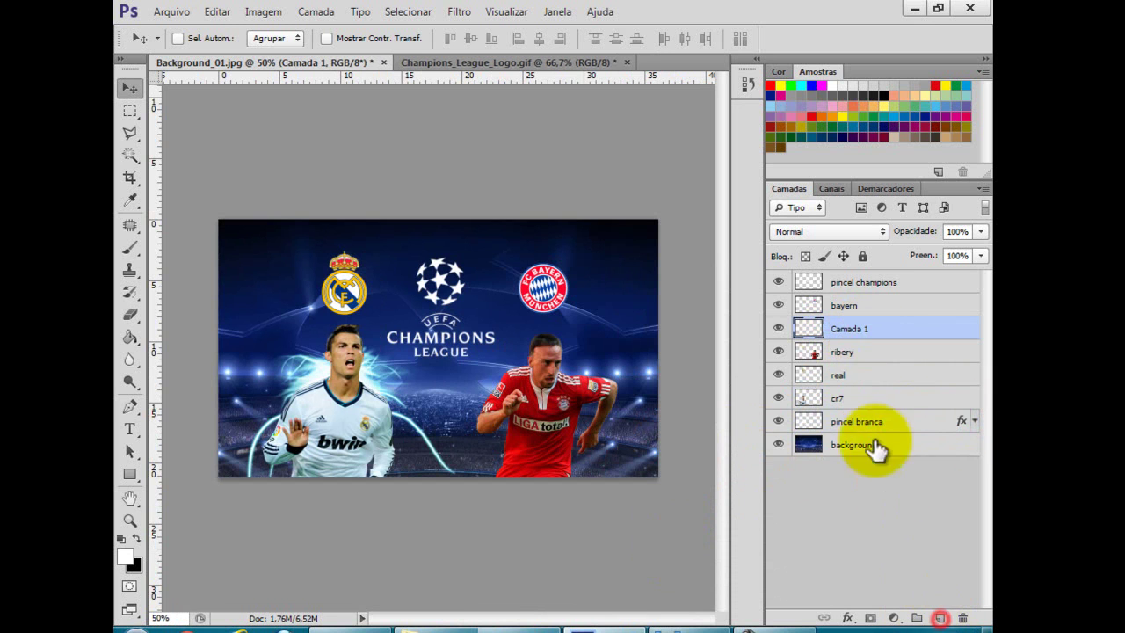
pyautogui.moveTo(849, 332); pyautogui.dragTo(849, 360)
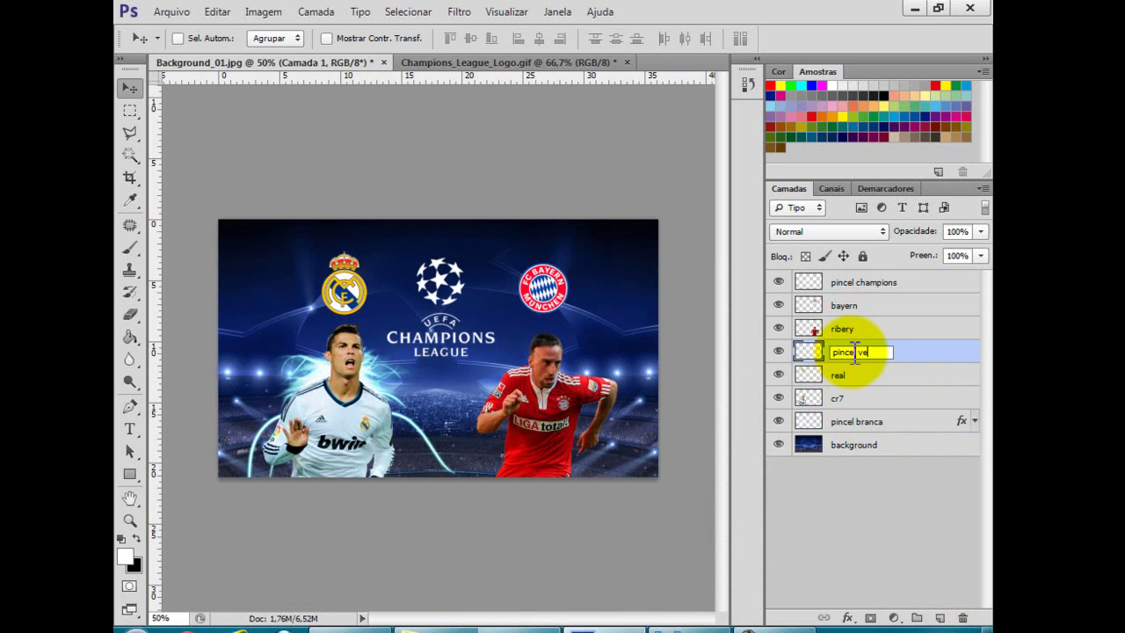
pyautogui.click(854, 352)
pyautogui.write('pincel vermelho')
pyautogui.press('Return')
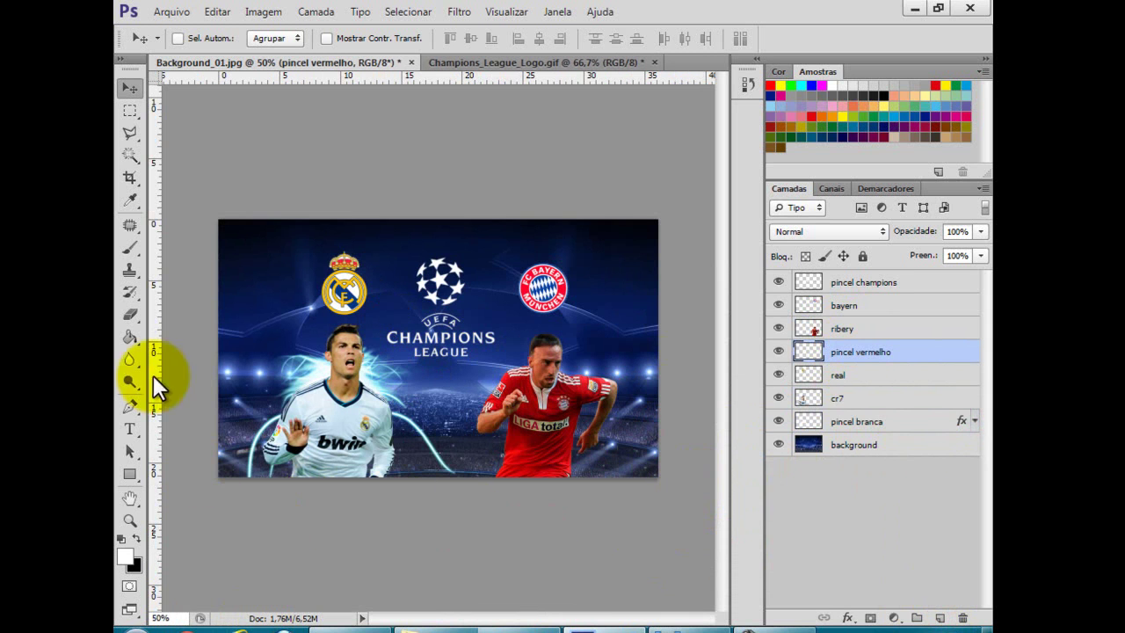
# Choose the 377 px feathered streak tip for the Brush tool and enlarge it to 400 px.
pyautogui.click(132, 247)
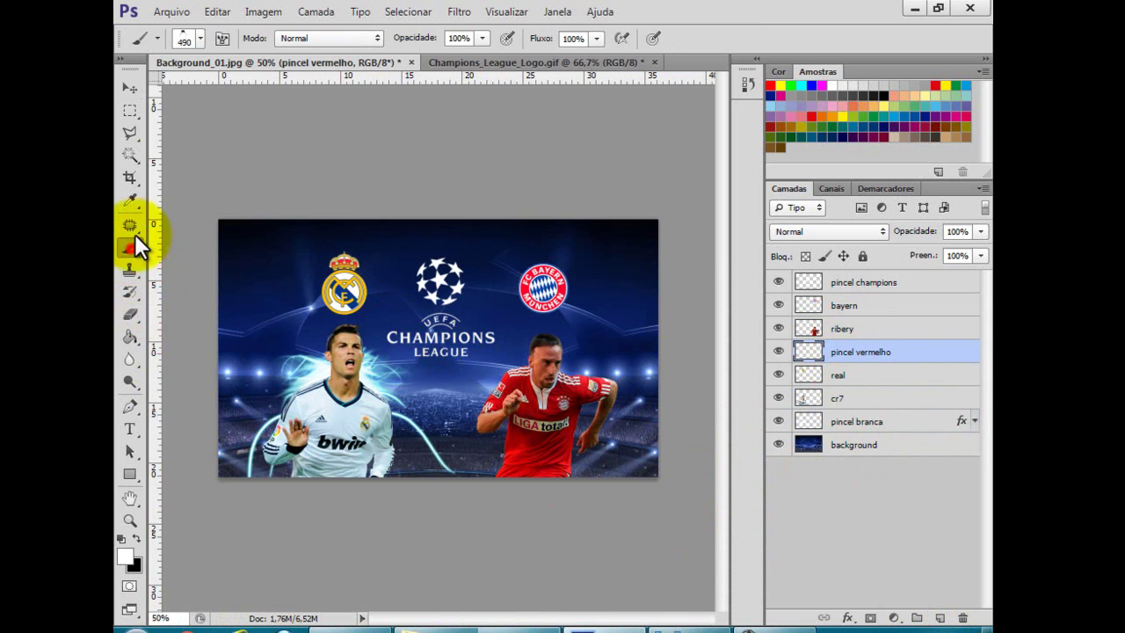
pyautogui.click(200, 38)
pyautogui.click(383, 505)
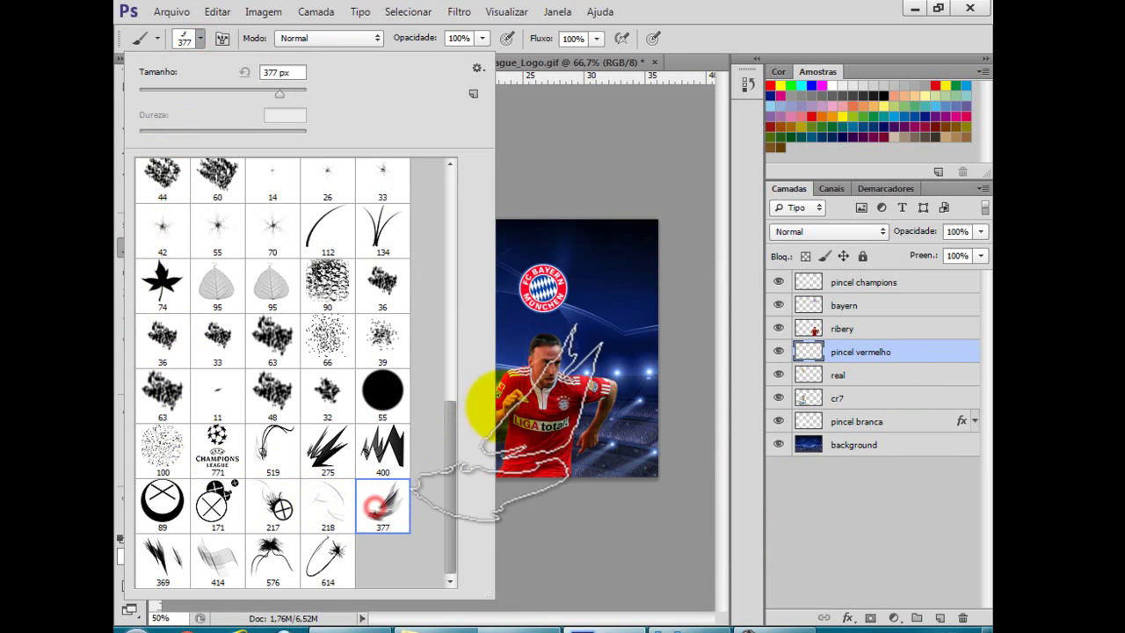
pyautogui.click(601, 343)
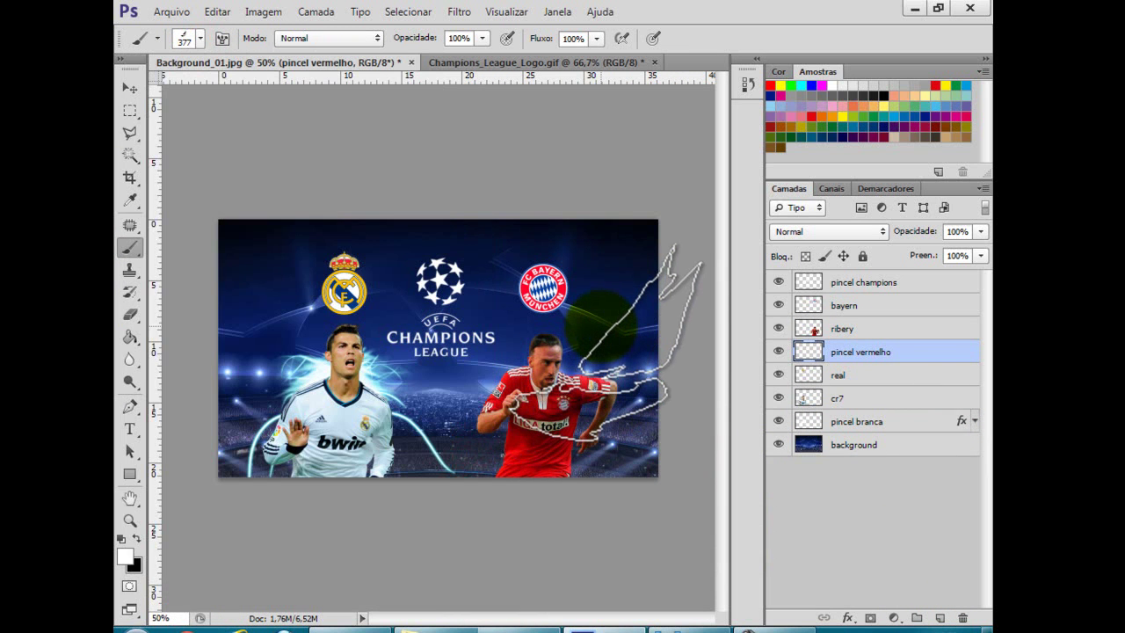
pyautogui.press(']')
pyautogui.press(']')
pyautogui.press('[')
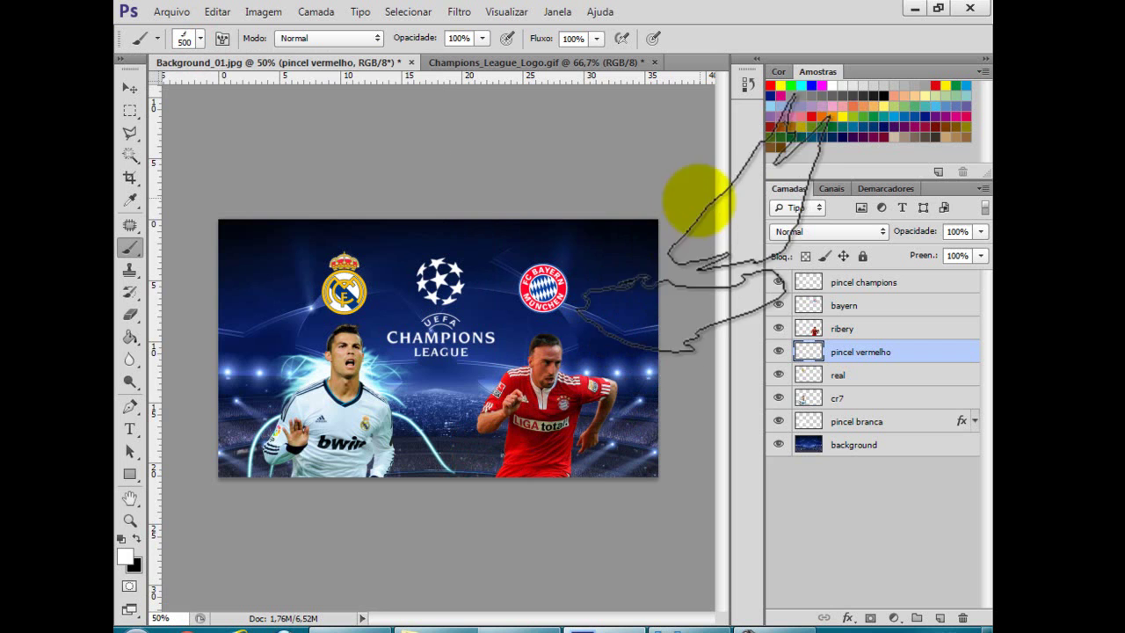
# Pick the pure red swatch and stamp the streak brush behind the Bayern player's raised shoulder on pincel vermelho.
pyautogui.click(770, 86)
pyautogui.moveTo(602, 334); pyautogui.dragTo(615, 332)
pyautogui.click(314, 429)
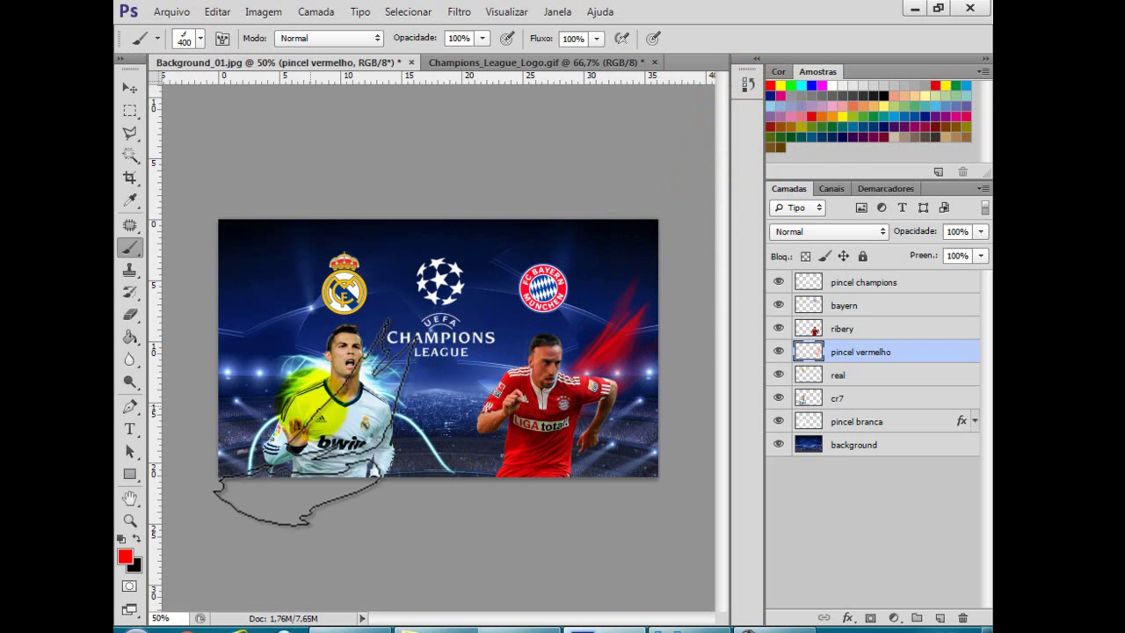
# Choose the 369 px jagged streak brush tip and stamp it in red behind the Bayern player's shoulder nearest the Champions League logo.
pyautogui.click(200, 40)
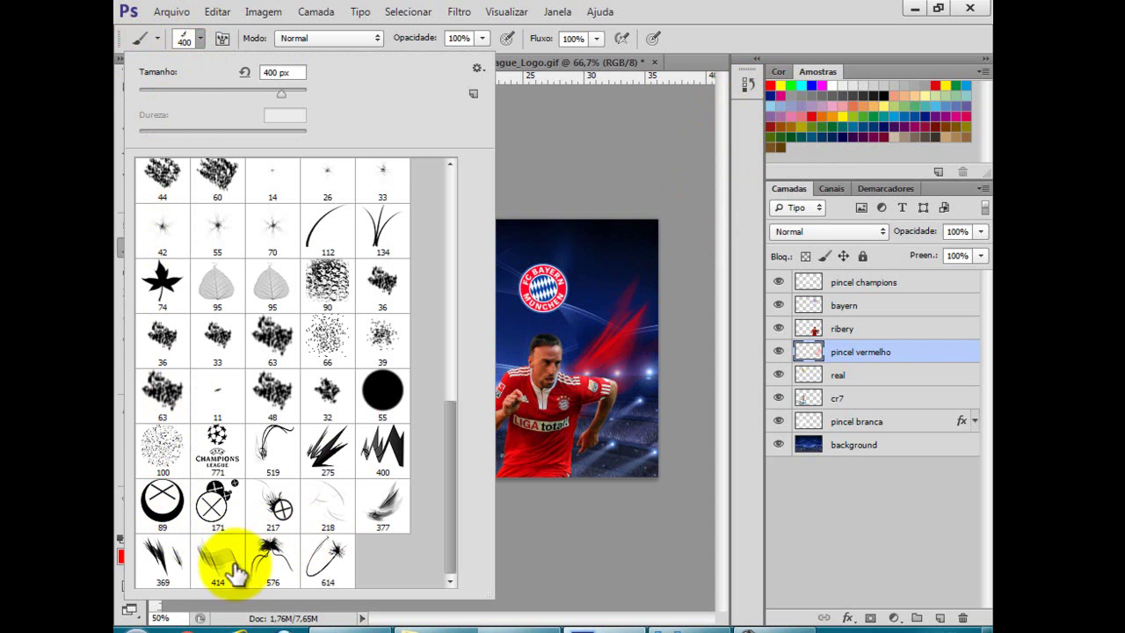
pyautogui.click(167, 563)
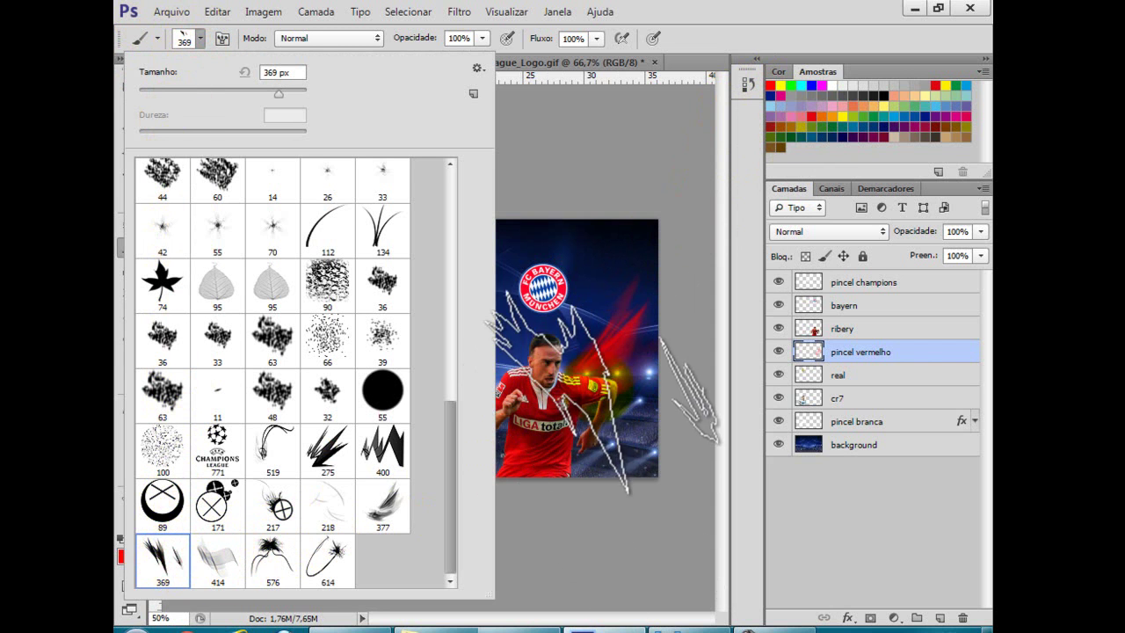
pyautogui.click(600, 380)
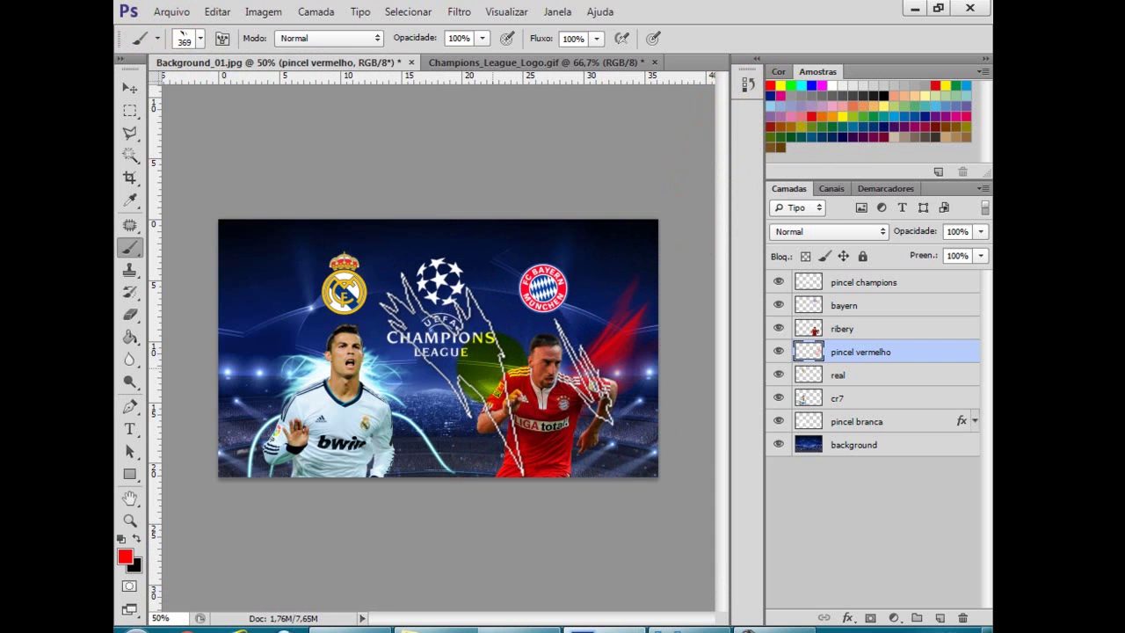
pyautogui.click(515, 378)
pyautogui.press('[')
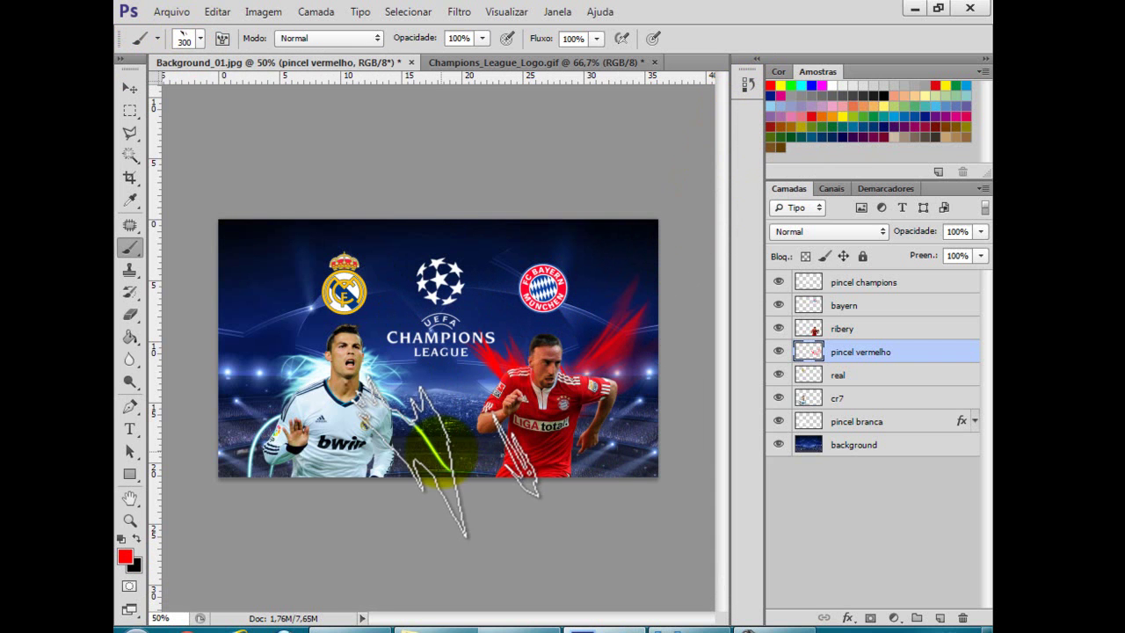
# Check the reference image Arte_final_Champions_League in Windows Photo Viewer for remaining elements, and return to the Photoshop document.
pyautogui.click(129, 95)
pyautogui.moveTo(485, 424); pyautogui.dragTo(308, 464)
pyautogui.hotkey('ctrl', '+')
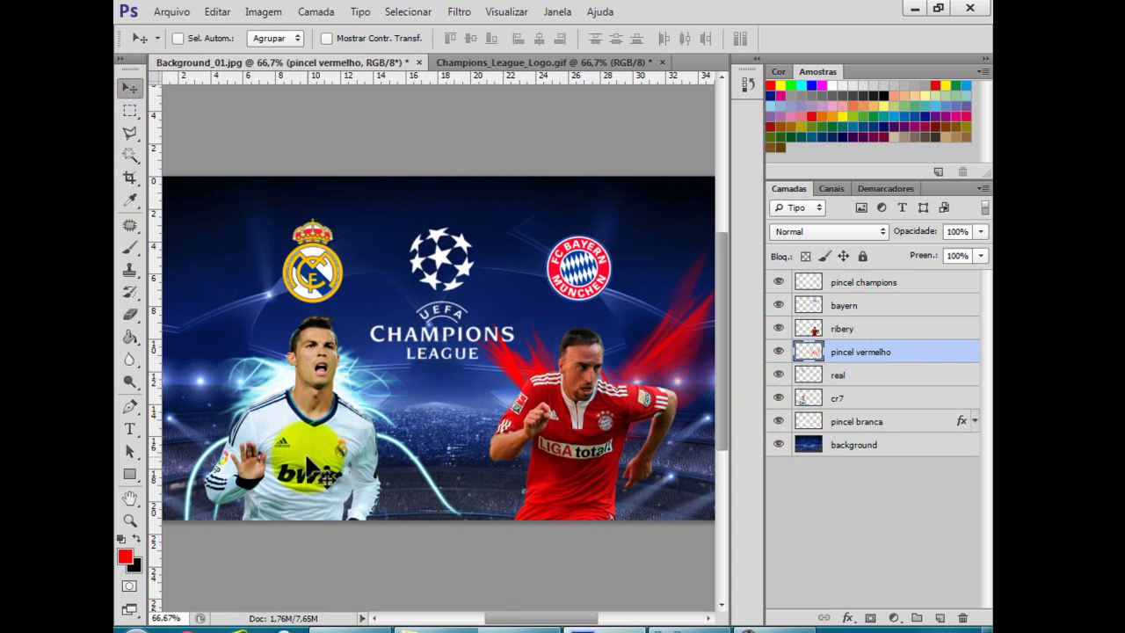
pyautogui.moveTo(319, 426); pyautogui.dragTo(659, 367)
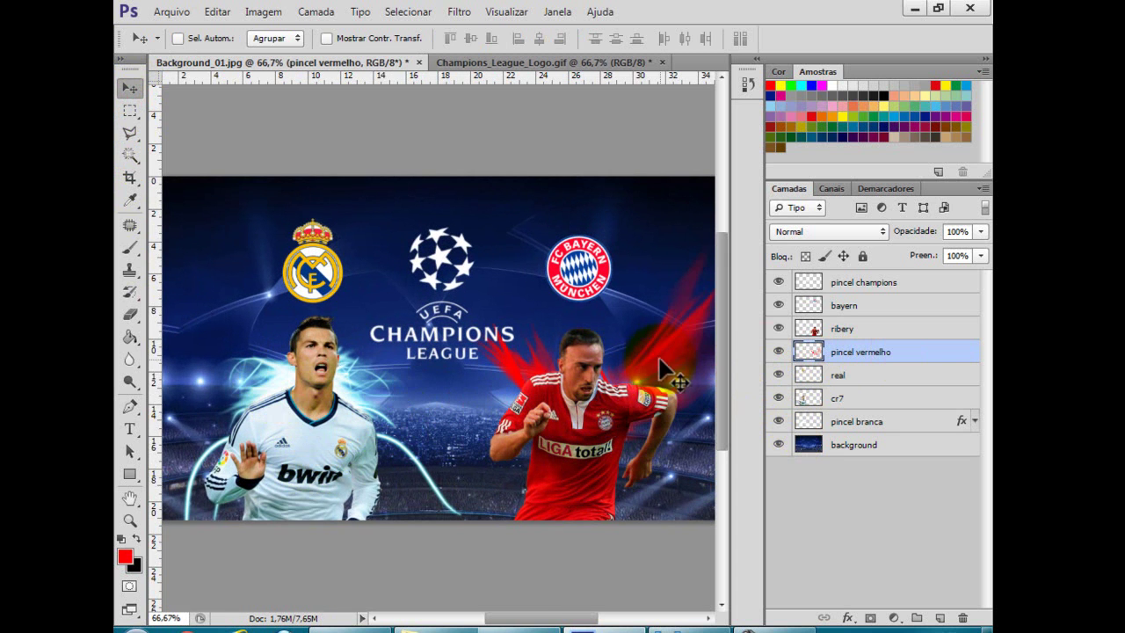
pyautogui.moveTo(600, 393); pyautogui.dragTo(444, 393)
pyautogui.click(684, 628)
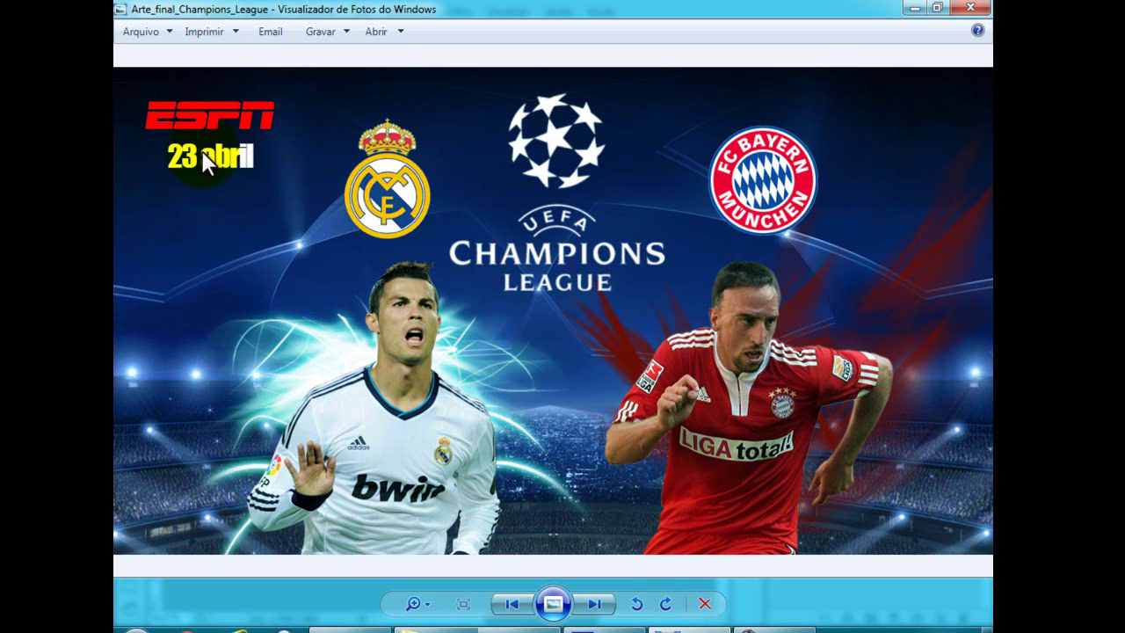
pyautogui.click(606, 626)
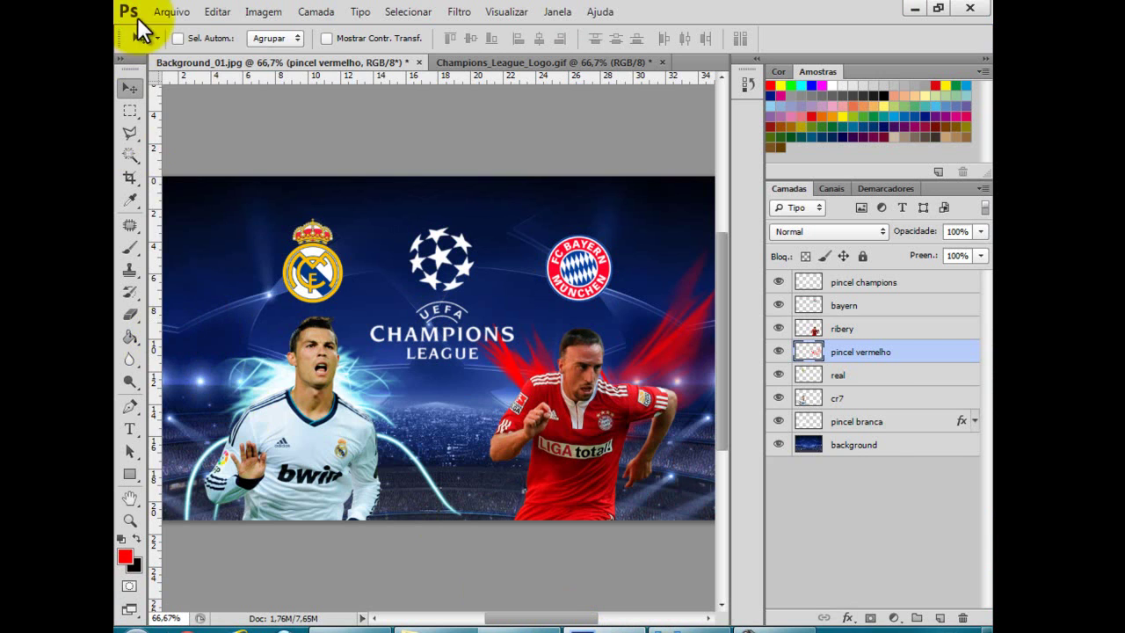
# Open Logo_ESPN.png, using its embedded color profile.
pyautogui.click(170, 12)
pyautogui.click(176, 46)
pyautogui.click(519, 400)
pyautogui.click(831, 488)
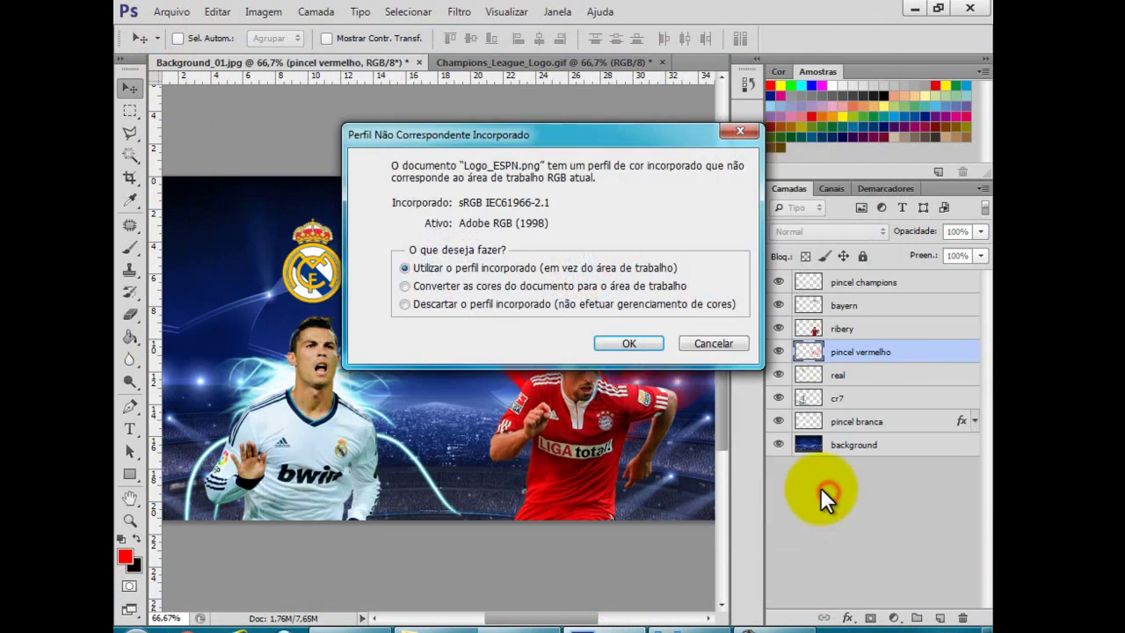
pyautogui.click(627, 343)
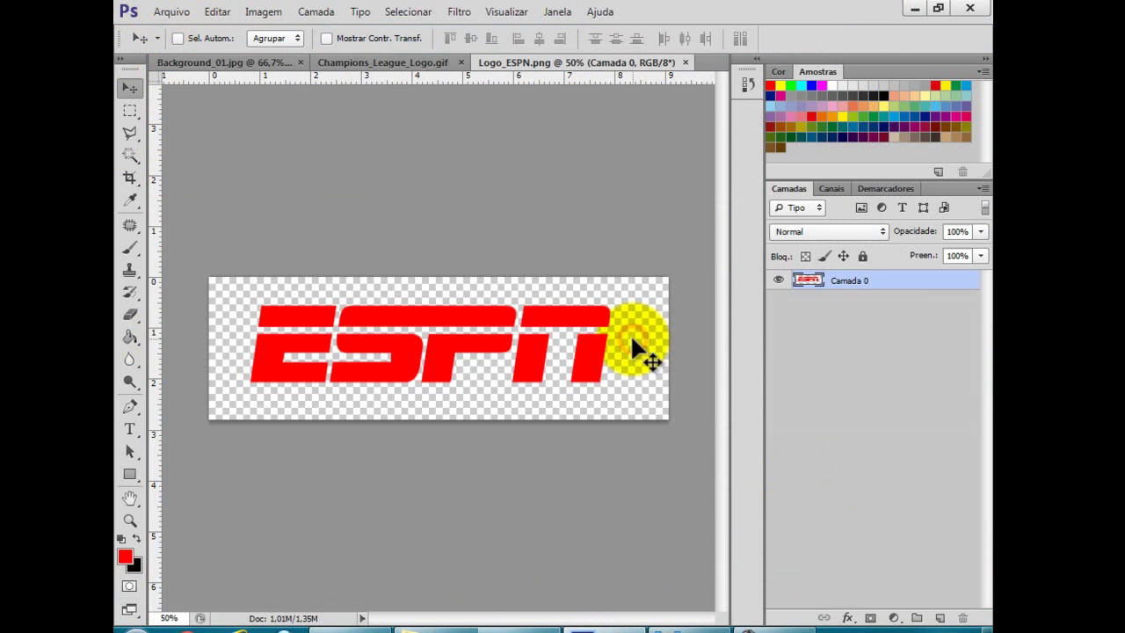
# Copy the ESPN logo into Background_01.jpg and close the Logo_ESPN.png document.
pyautogui.moveTo(500, 63); pyautogui.dragTo(677, 289)
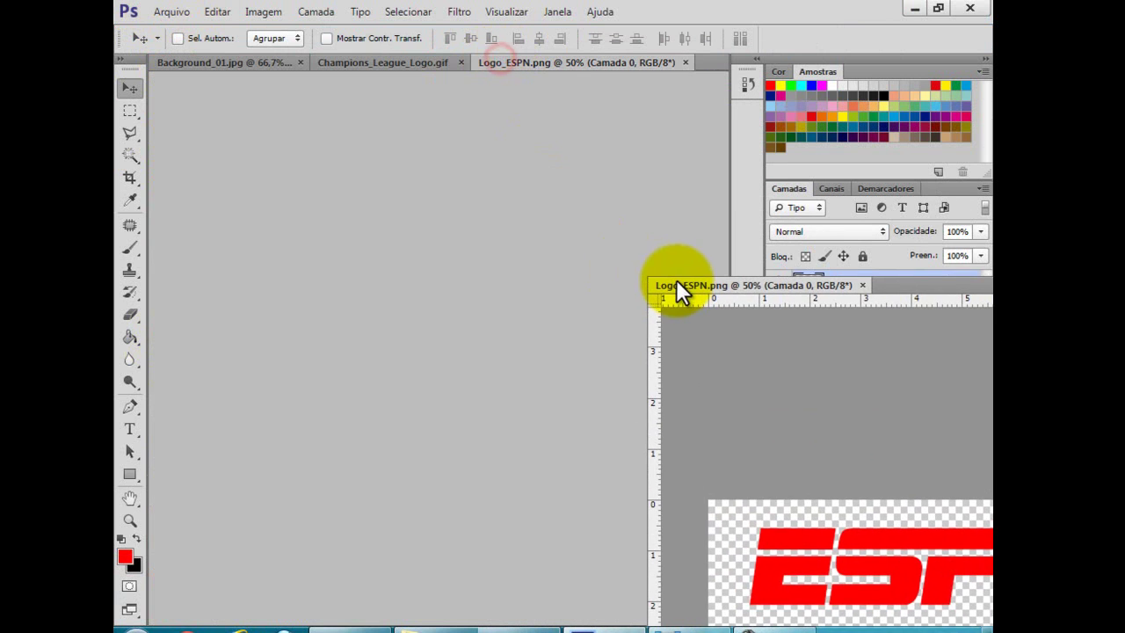
pyautogui.moveTo(807, 409); pyautogui.dragTo(242, 273)
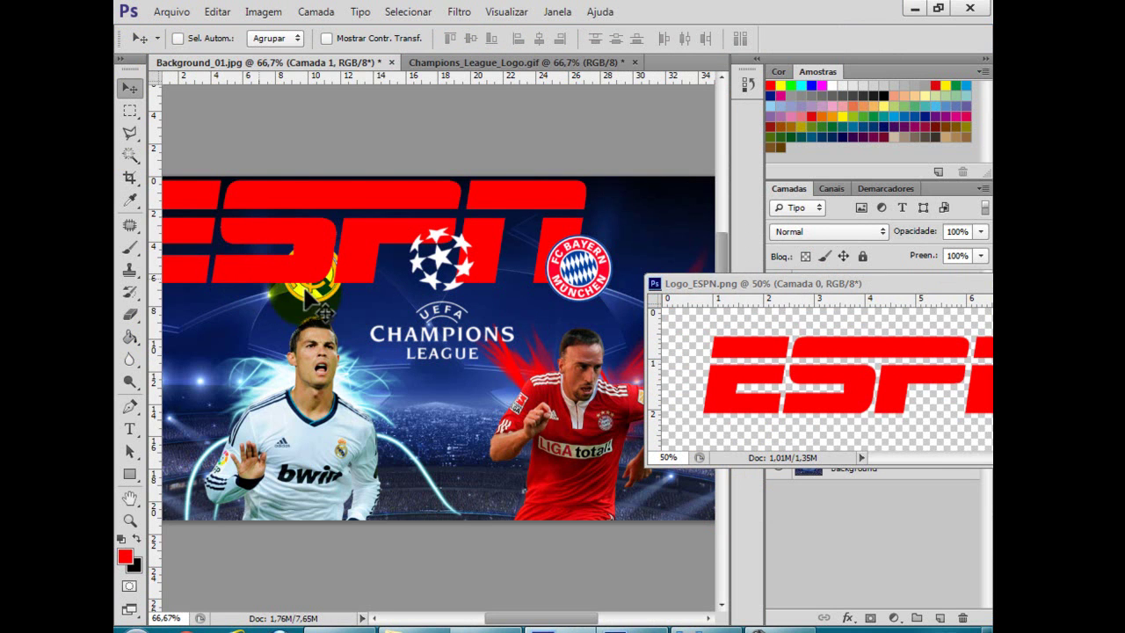
pyautogui.moveTo(751, 284); pyautogui.dragTo(658, 413)
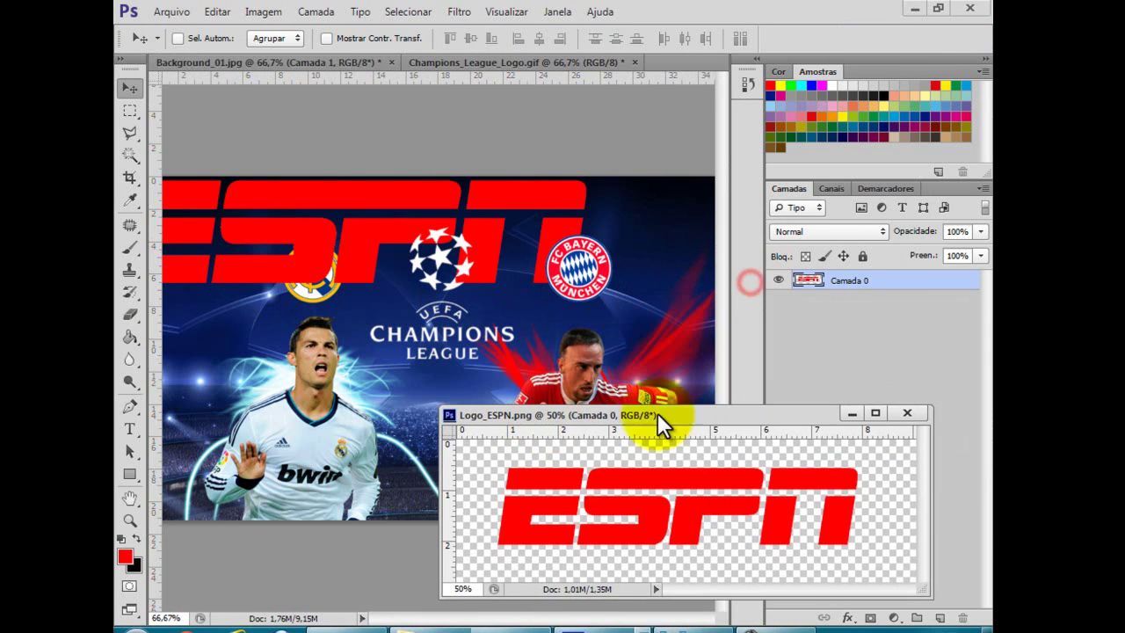
pyautogui.click(909, 411)
# Move the ESPN logo layer to the top of the layer stack and rename it "espn".
pyautogui.moveTo(857, 350); pyautogui.dragTo(849, 304)
pyautogui.doubleClick(847, 290)
pyautogui.write('esp')
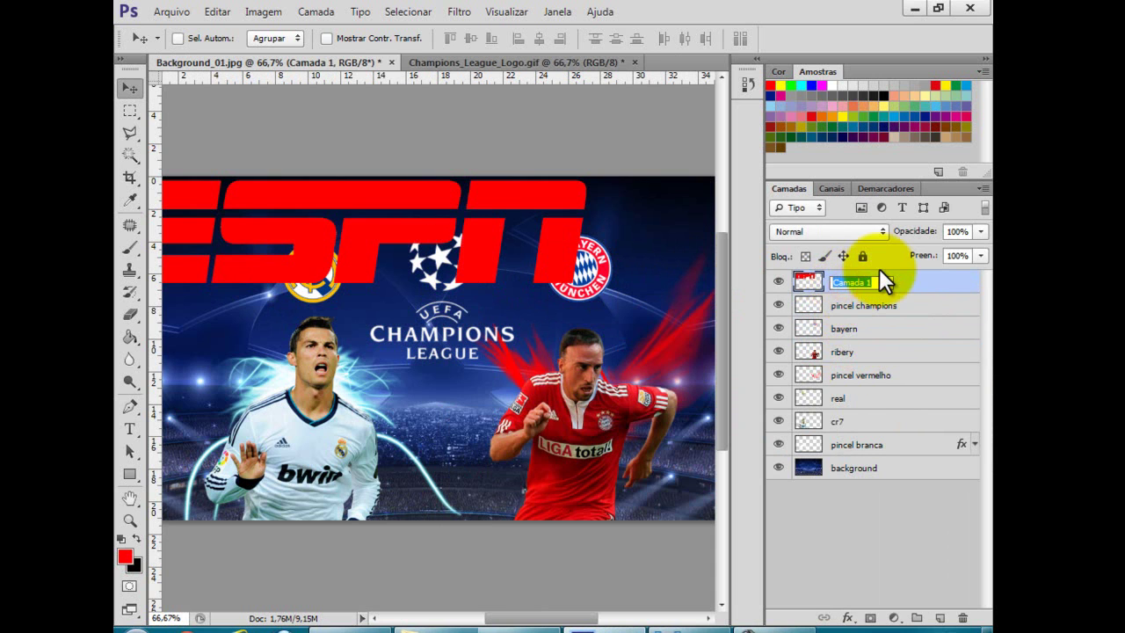
pyautogui.write('n')
pyautogui.press('Return')
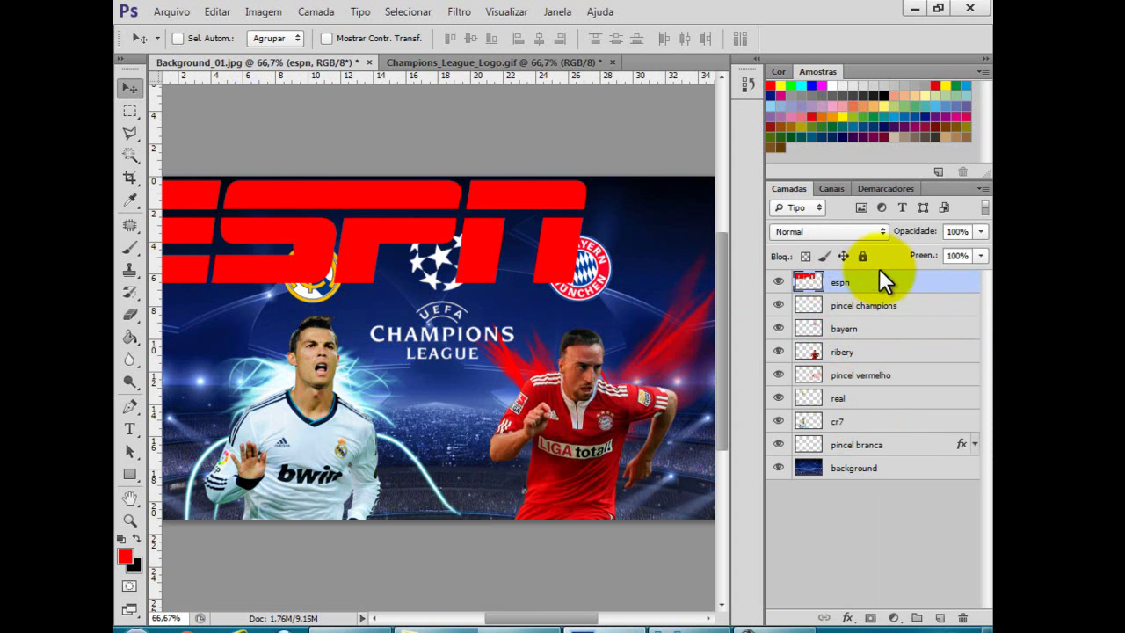
# Scale the ESPN logo down to a small size and place it in the artwork's upper-left corner.
pyautogui.hotkey('ctrl', '-')
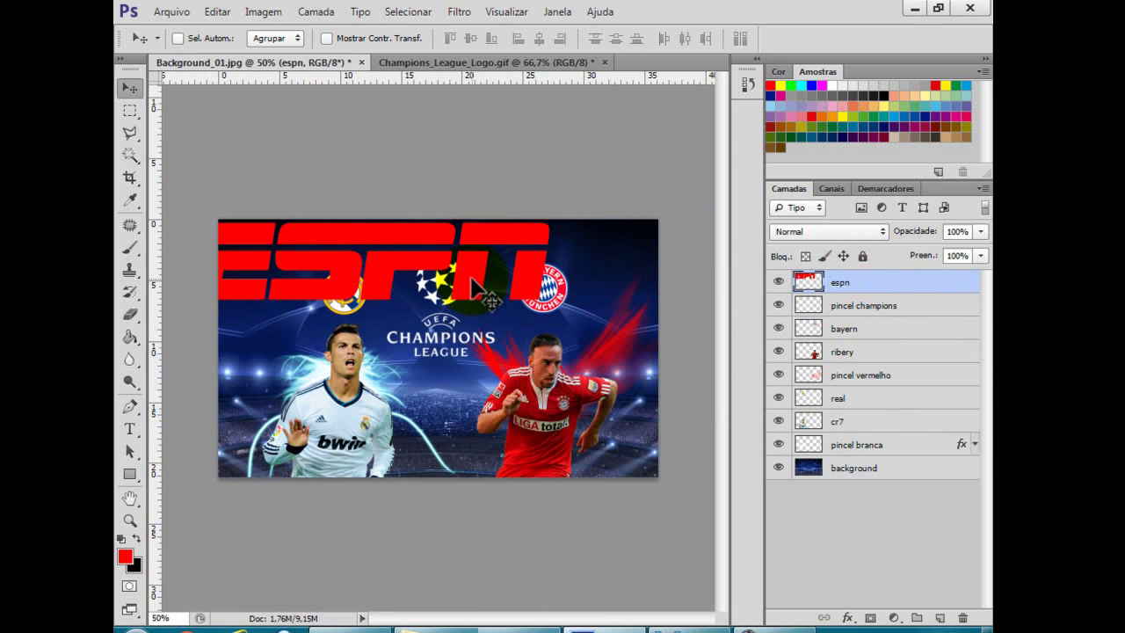
pyautogui.hotkey('ctrl', 't')
pyautogui.moveTo(188, 222); pyautogui.dragTo(501, 293)
pyautogui.press('Return')
pyautogui.moveTo(518, 334); pyautogui.dragTo(258, 249)
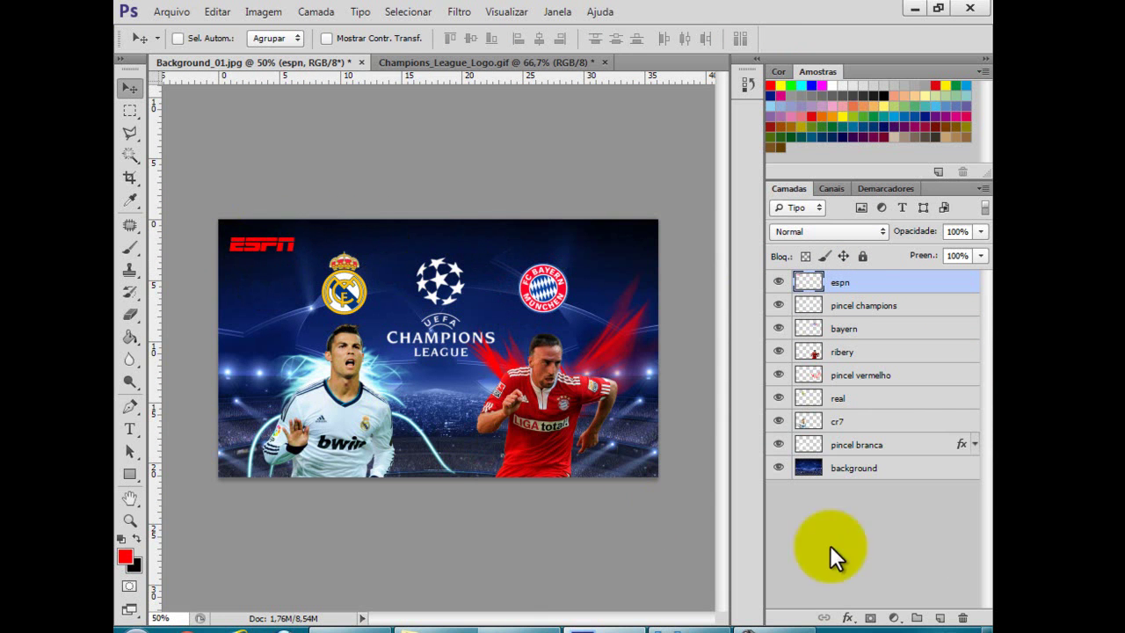
# Select all layers from pincel champions through pincel branca and nudge them slightly to the right together.
pyautogui.click(870, 308)
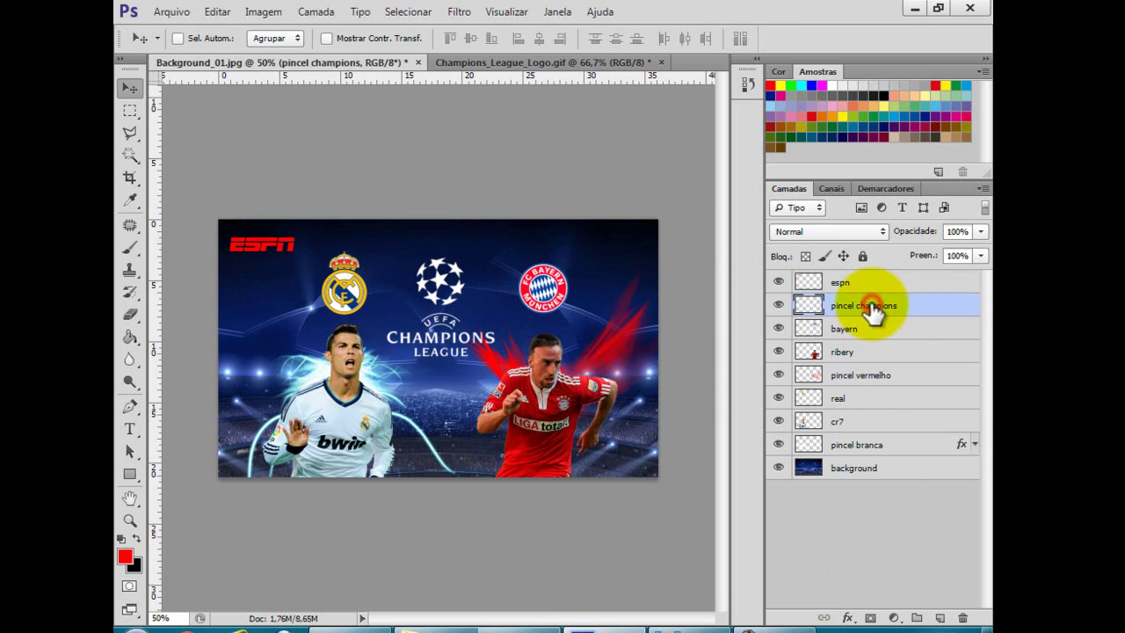
pyautogui.keyDown('shift'); pyautogui.click(862, 444); pyautogui.keyUp('shift')
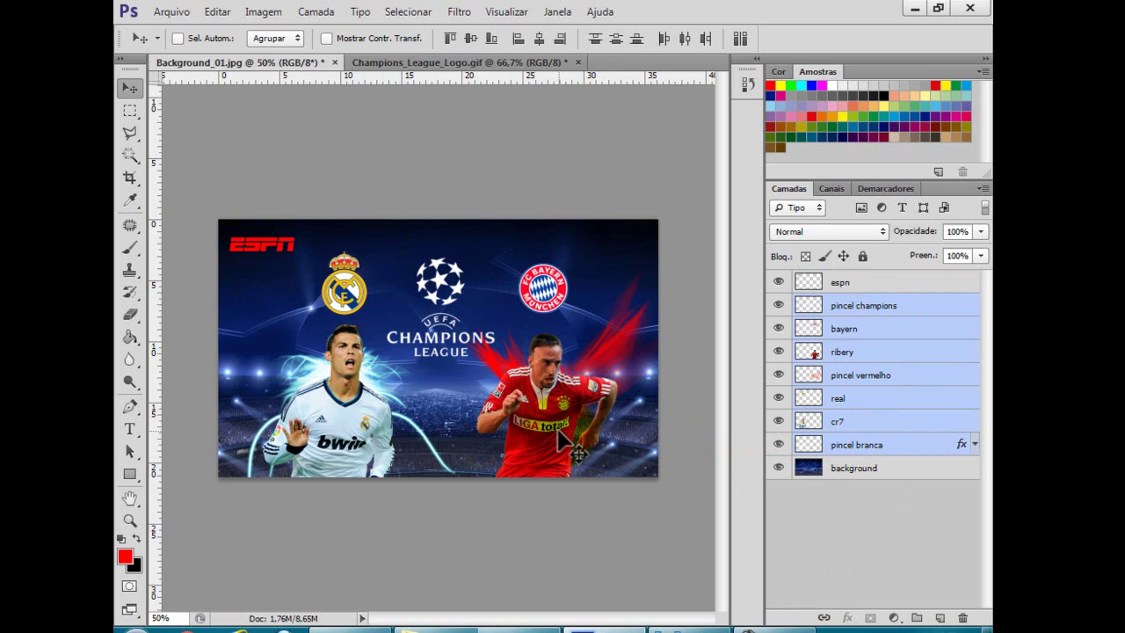
pyautogui.press('Right')
pyautogui.press('Right')
pyautogui.press('Right')
pyautogui.press('Right')
pyautogui.press('Right')
pyautogui.press('Right')
pyautogui.press('Right')
pyautogui.press('Right')
pyautogui.press('Right')
pyautogui.press('Right')
pyautogui.press('Right')
pyautogui.press('Right')
pyautogui.press('Right')
pyautogui.press('Right')
pyautogui.press('Right')
pyautogui.press('Right')
pyautogui.press('Right')
pyautogui.press('Right')
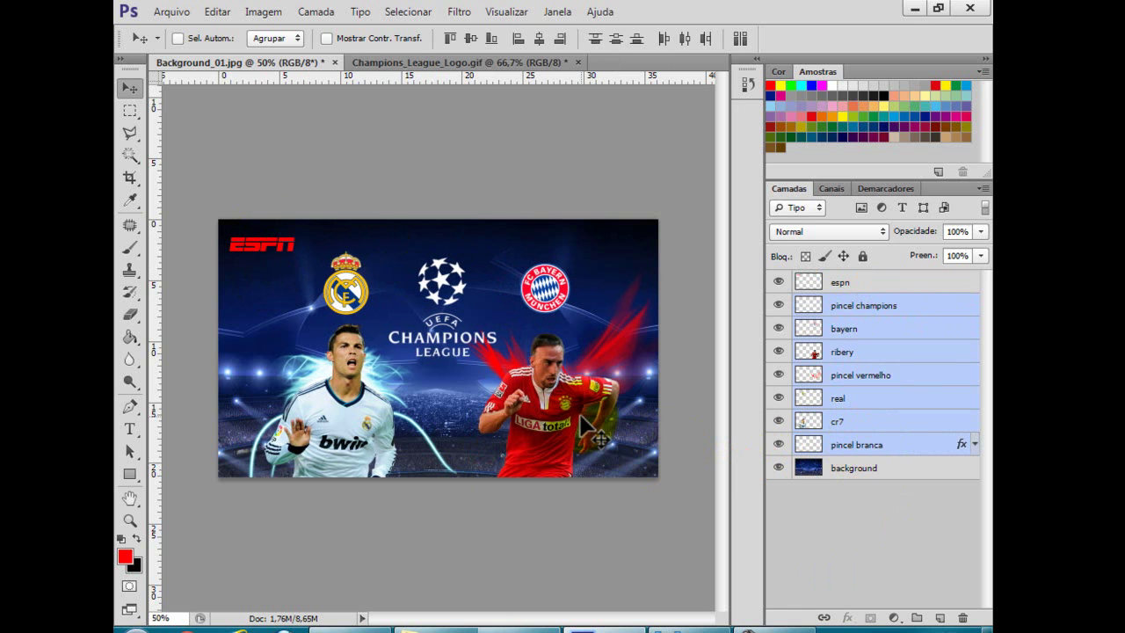
pyautogui.press('Right')
pyautogui.press('Right')
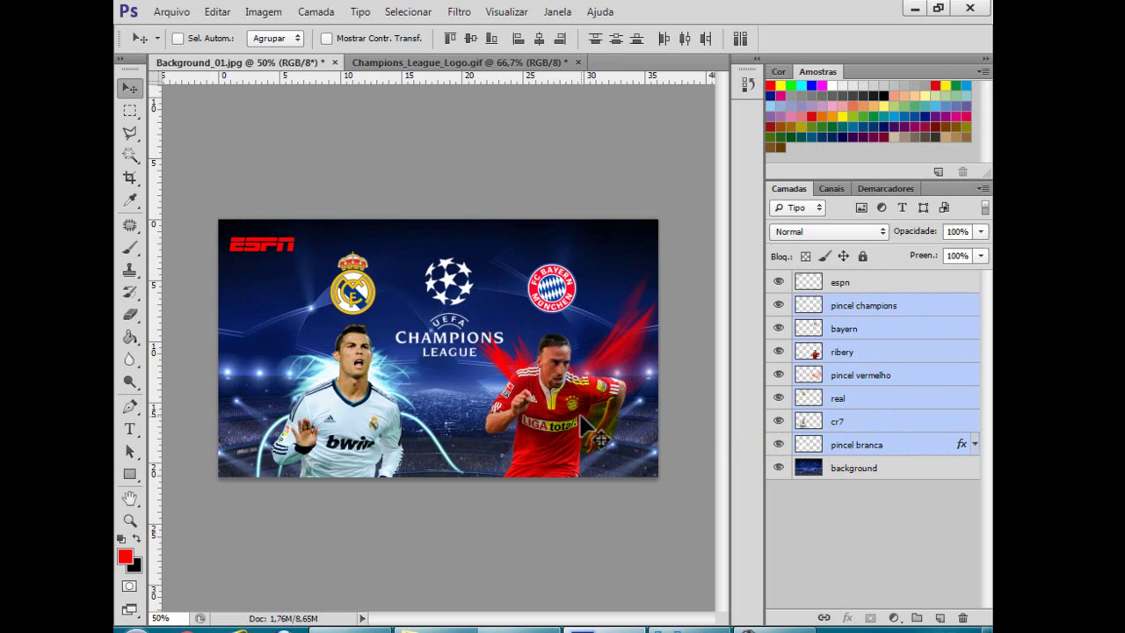
# Add the white text "23 abril" below the ESPN logo on a new text layer above espn.
pyautogui.click(840, 282)
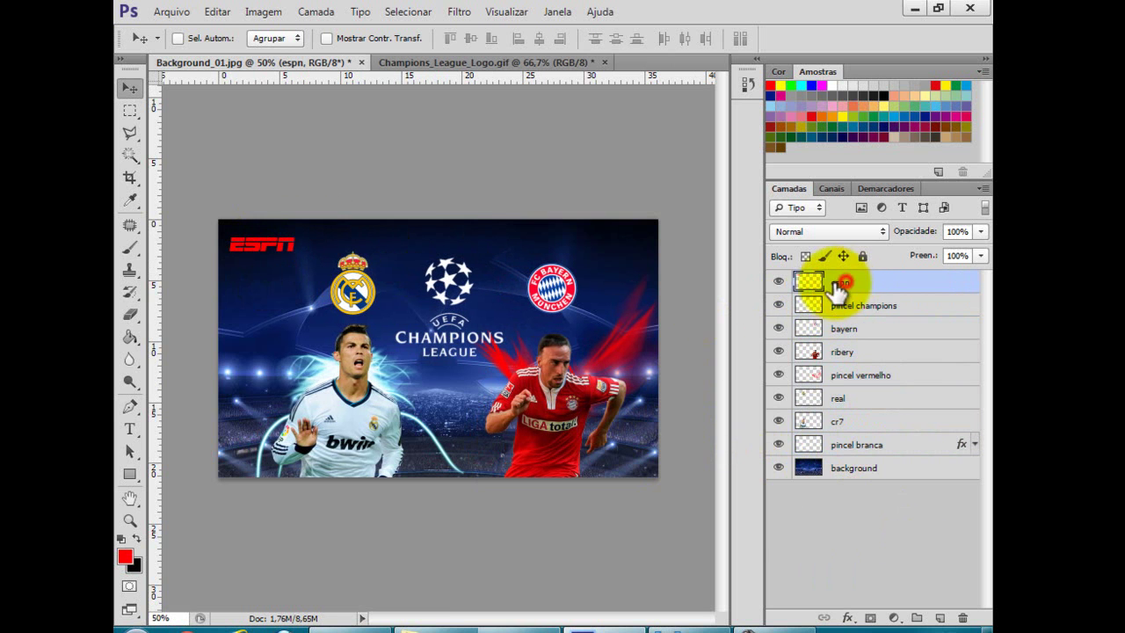
pyautogui.hotkey('ctrl', '+')
pyautogui.hotkey('ctrl', '+')
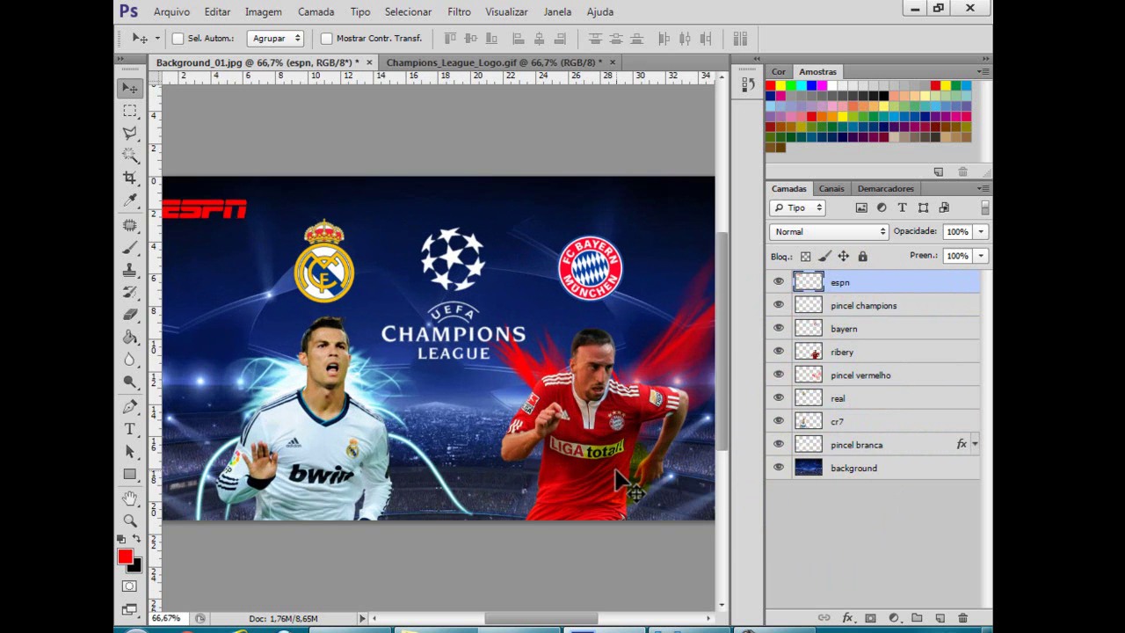
pyautogui.moveTo(523, 625); pyautogui.dragTo(472, 625)
pyautogui.click(130, 430)
pyautogui.click(137, 539)
pyautogui.click(123, 536)
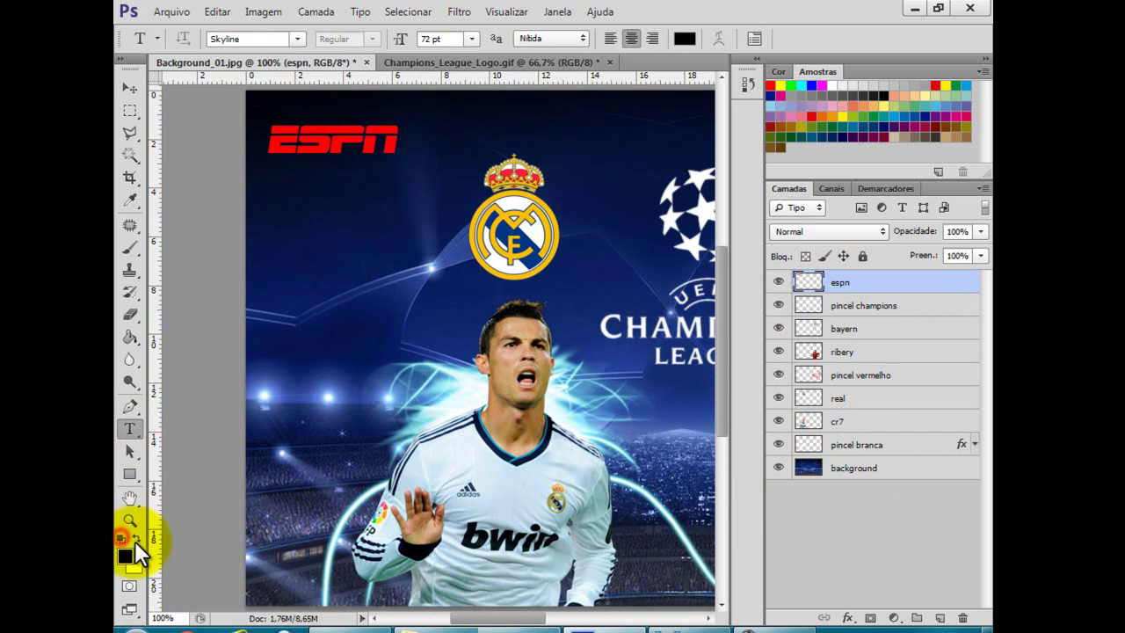
pyautogui.click(136, 538)
pyautogui.click(319, 283)
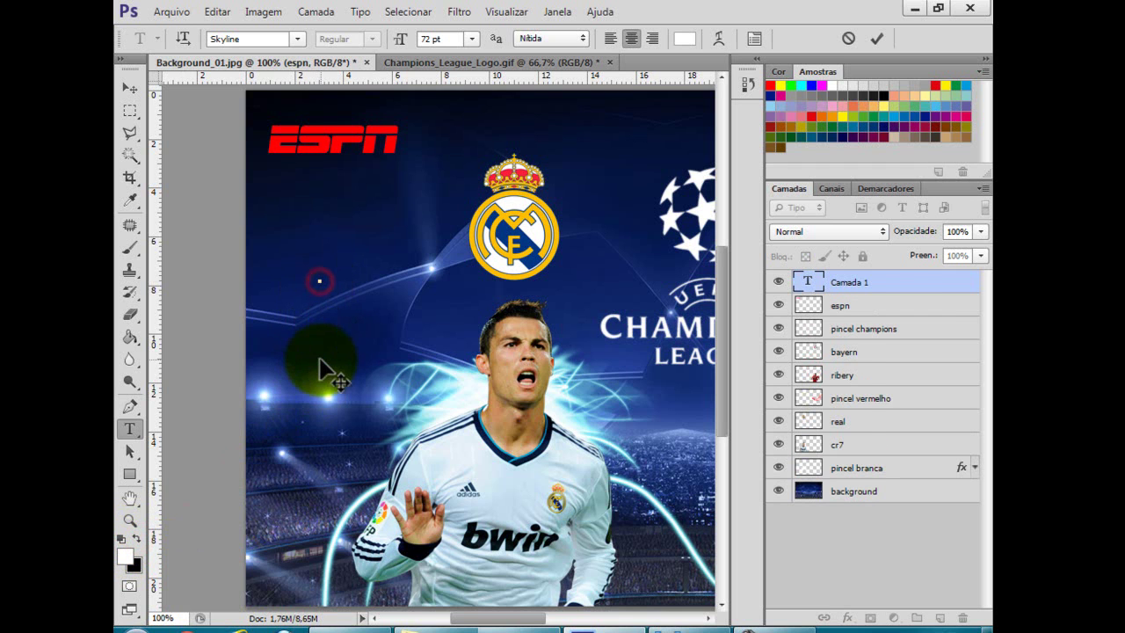
pyautogui.write('23')
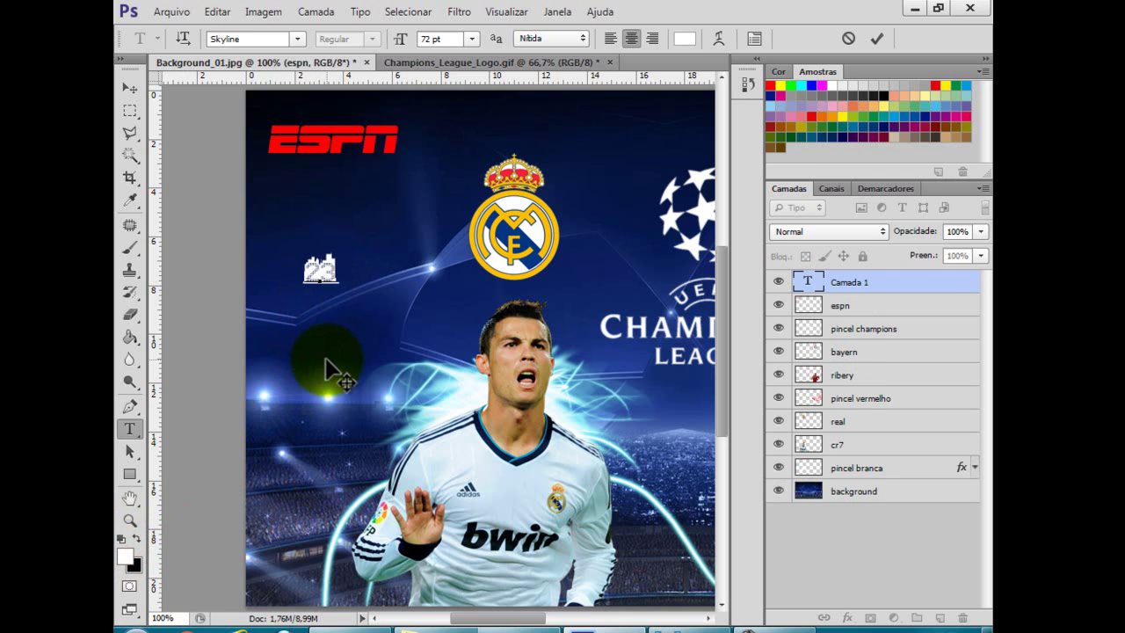
pyautogui.write(' abril')
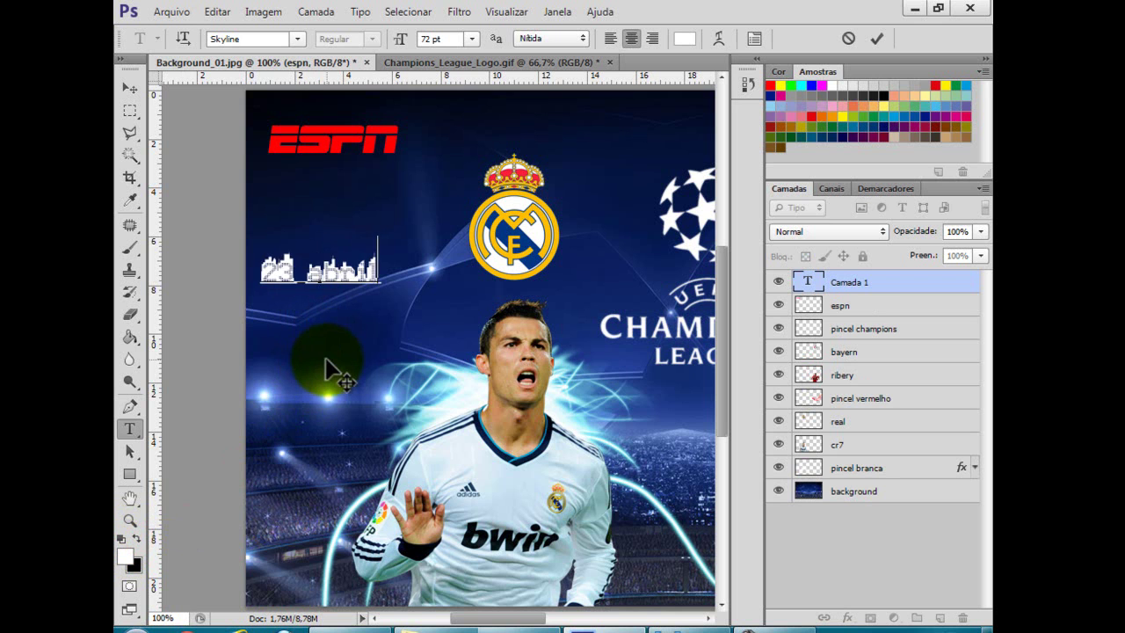
# Set the font of the whole "23 abril" text to Impact.
pyautogui.hotkey('ctrl', 'a')
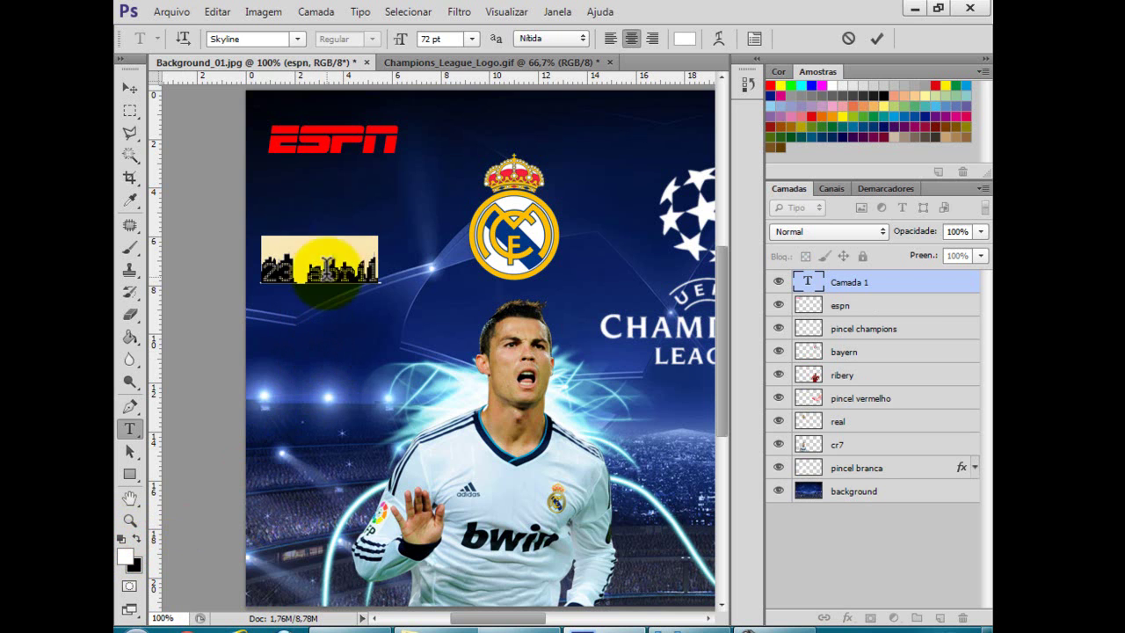
pyautogui.click(302, 43)
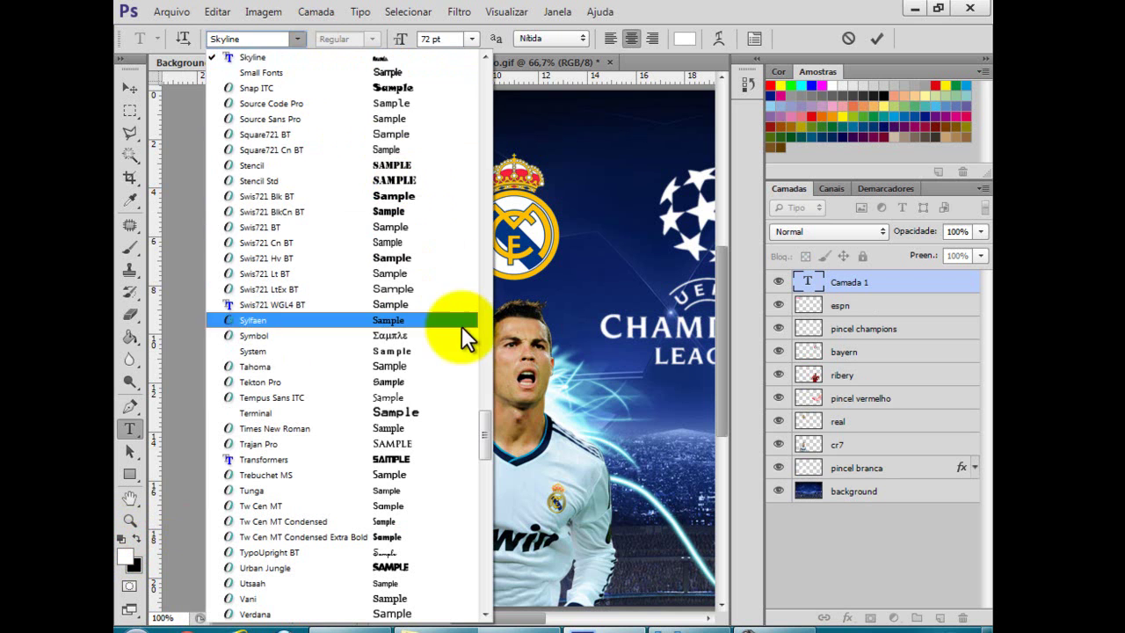
pyautogui.moveTo(484, 448); pyautogui.dragTo(480, 92)
pyautogui.scroll(-5, 345, 392)
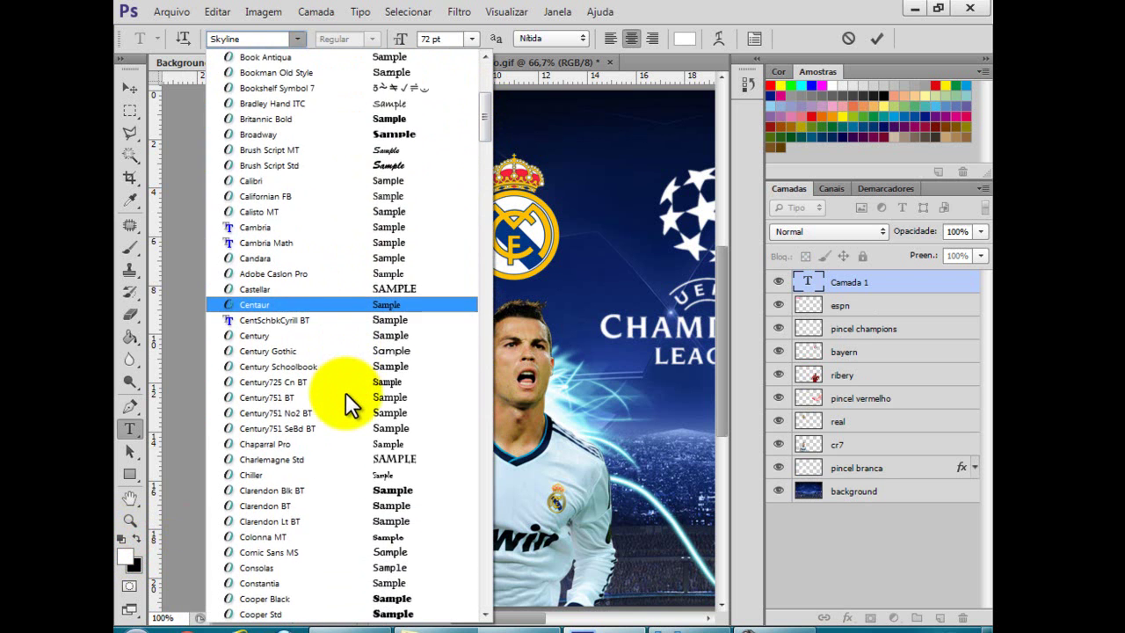
pyautogui.scroll(-2, 345, 392)
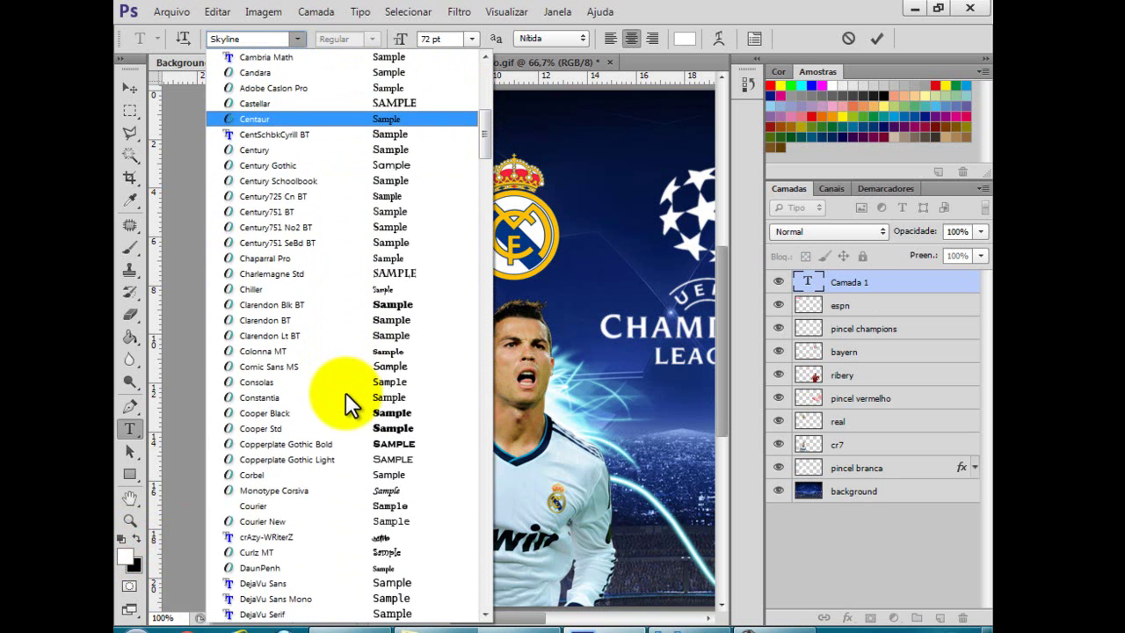
pyautogui.scroll(-5, 346, 392)
pyautogui.scroll(-5, 345, 392)
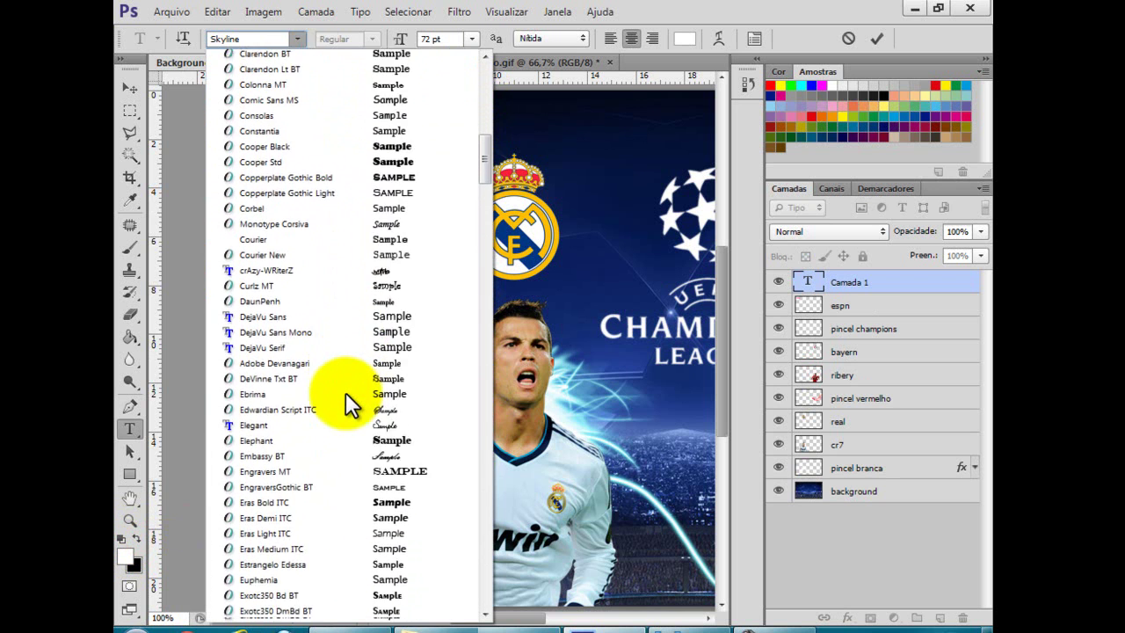
pyautogui.scroll(-12, 345, 391)
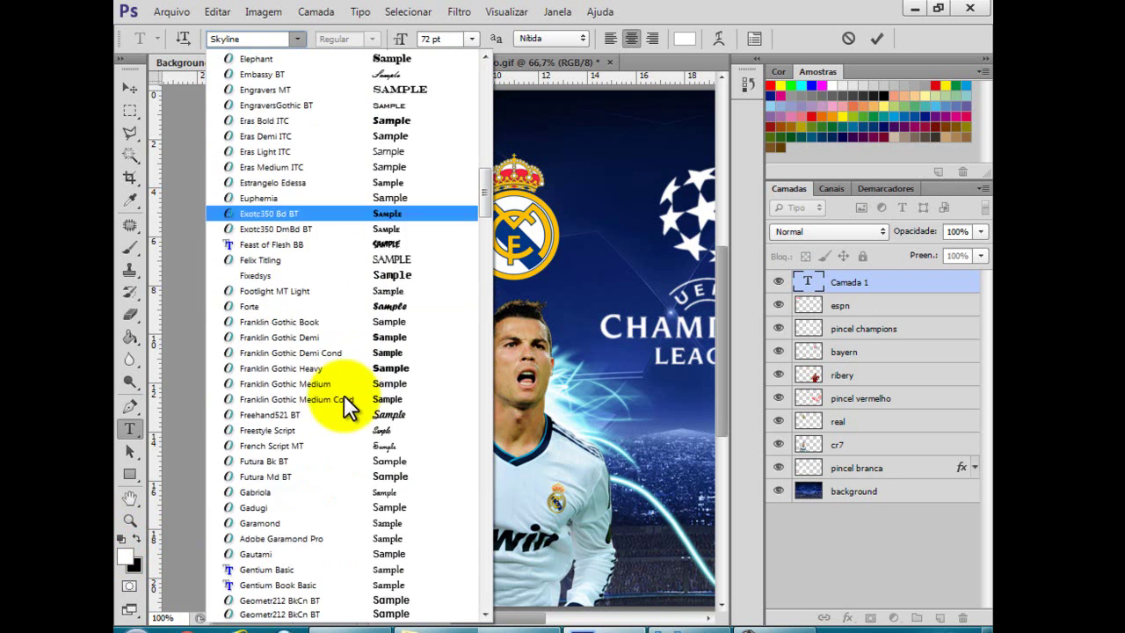
pyautogui.scroll(-4, 341, 397)
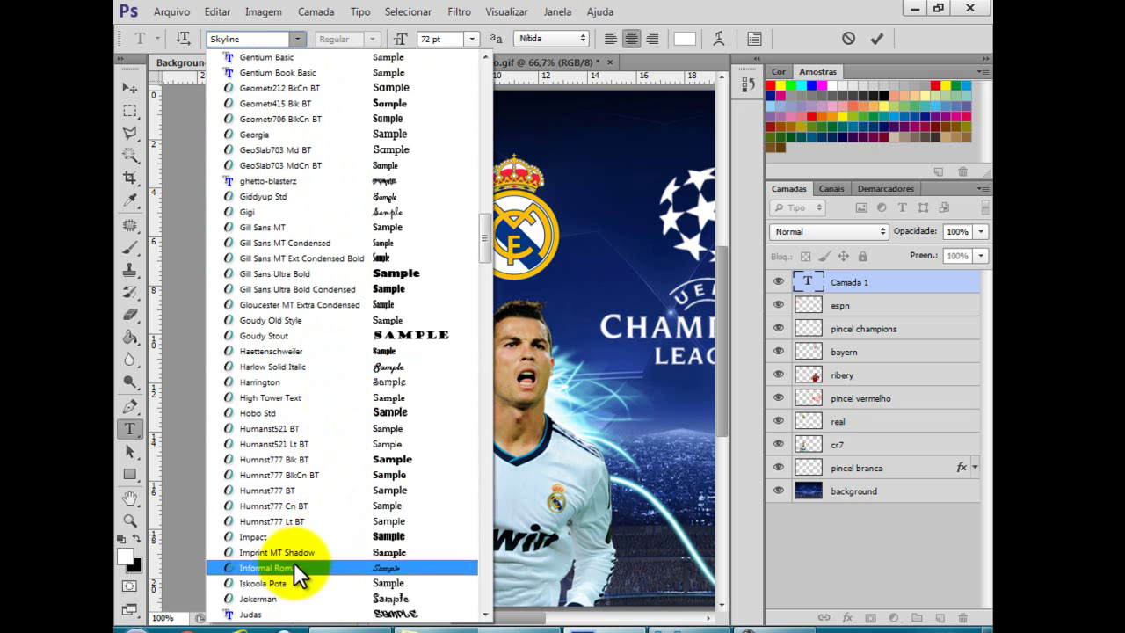
pyautogui.click(282, 536)
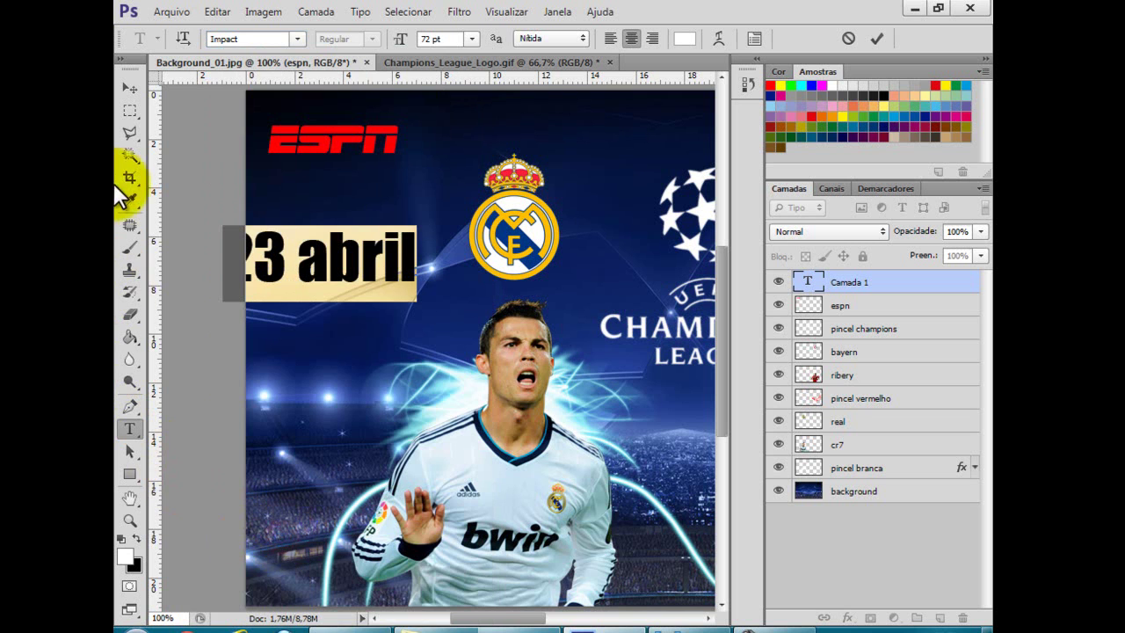
# Scale the "23 abril" text down to slightly less than the ESPN logo's width and centre it directly beneath the logo.
pyautogui.click(129, 90)
pyautogui.moveTo(307, 268); pyautogui.dragTo(337, 213)
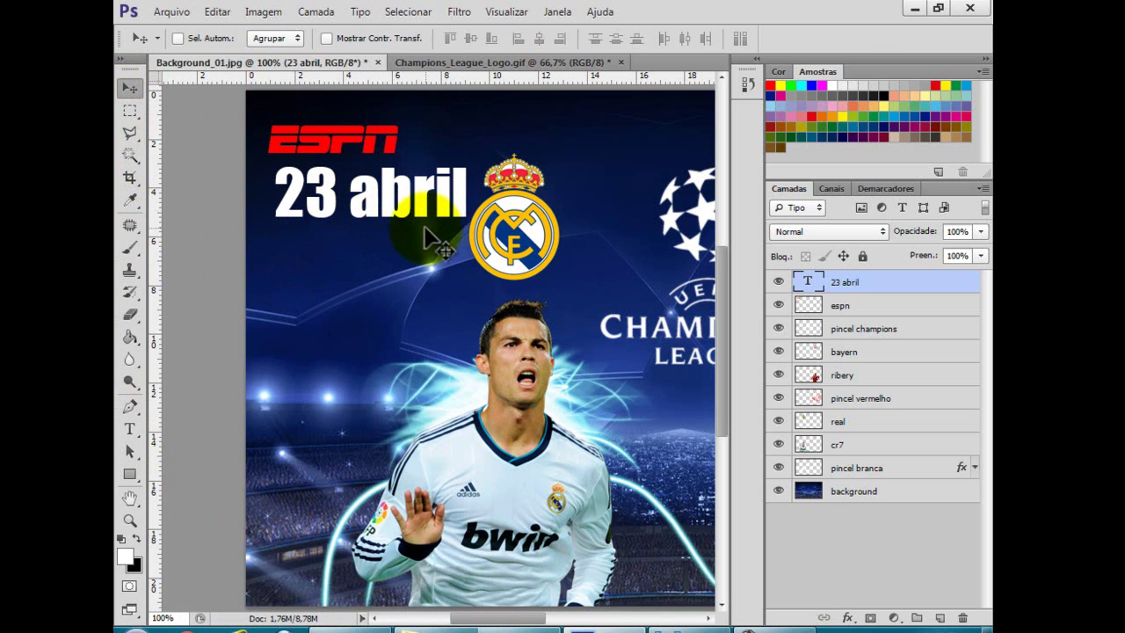
pyautogui.hotkey('ctrl', 't')
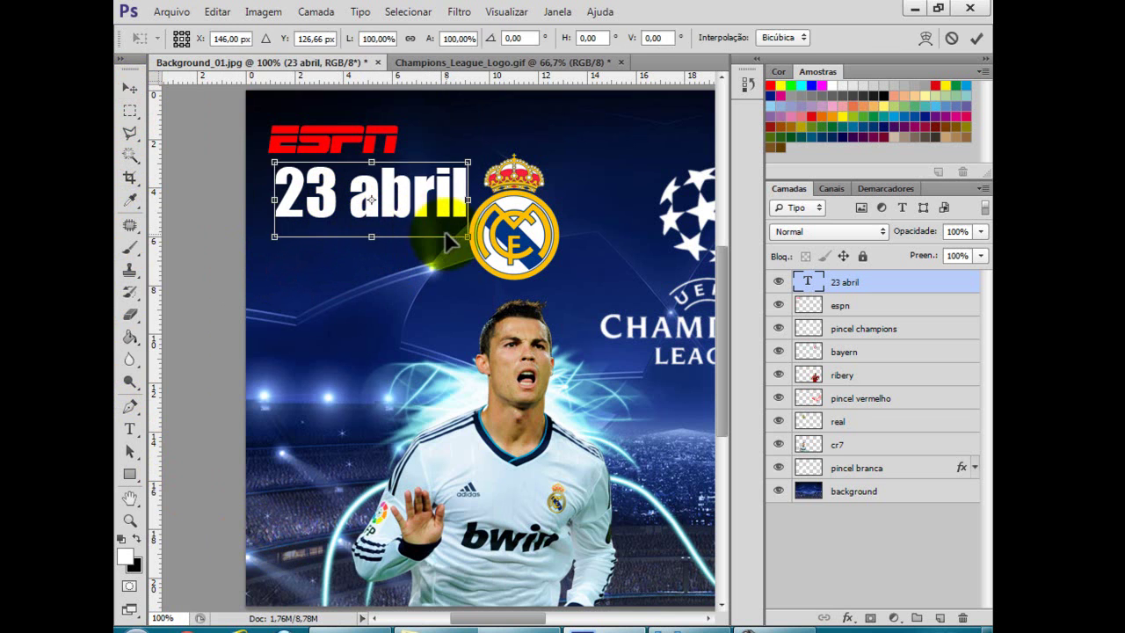
pyautogui.moveTo(468, 220); pyautogui.dragTo(378, 213)
pyautogui.press('Return')
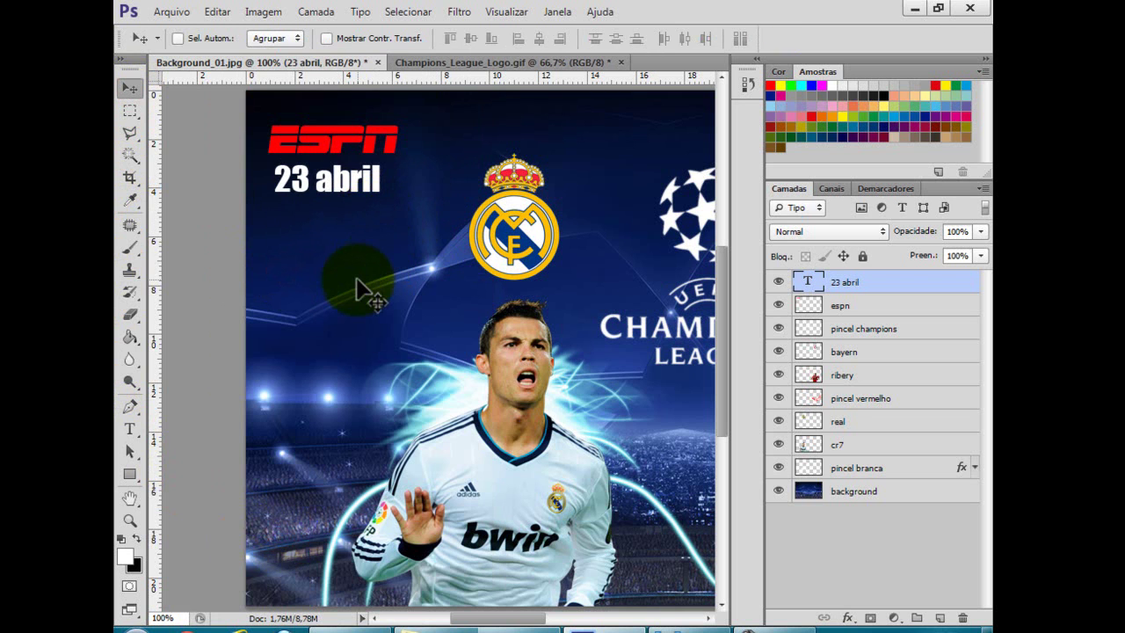
pyautogui.press('Right')
pyautogui.press('Right')
pyautogui.press('Right')
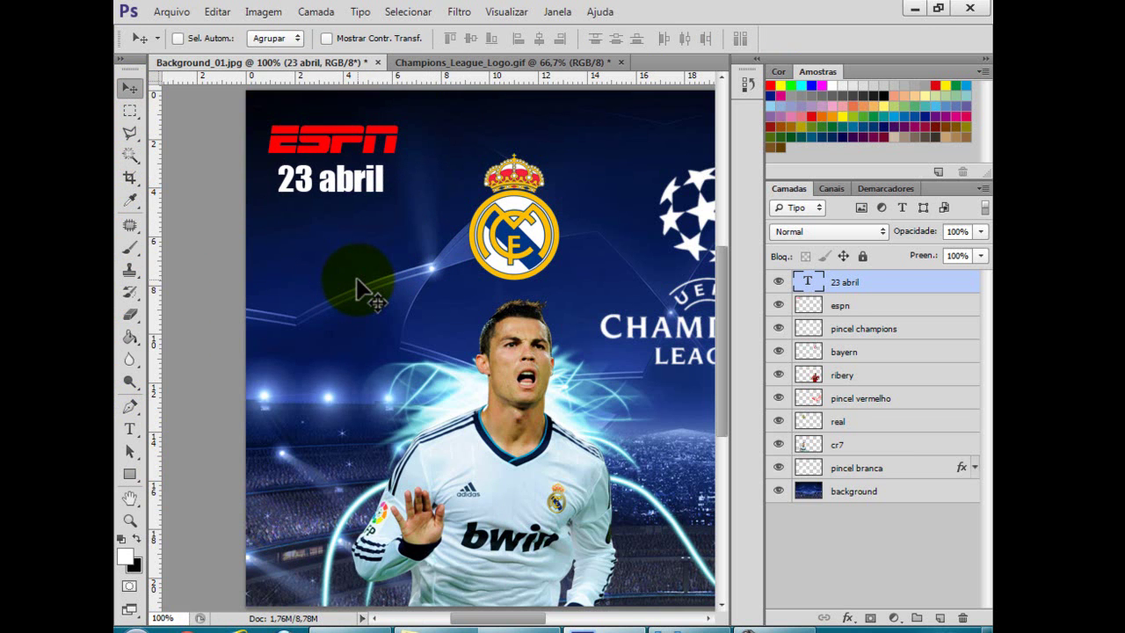
# Compare the whole artwork with the finished reference image Arte_final_Champions_League in Windows Photo Viewer, returning to Photoshop.
pyautogui.hscroll(5, 359, 286)
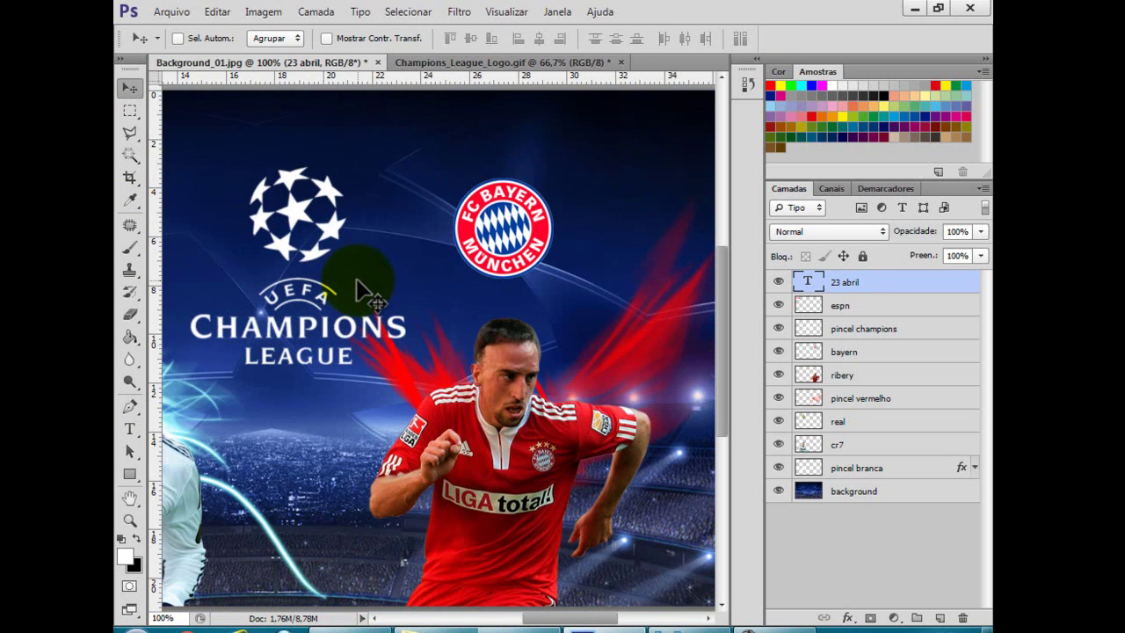
pyautogui.hotkey('ctrl', '-')
pyautogui.hotkey('ctrl', '-')
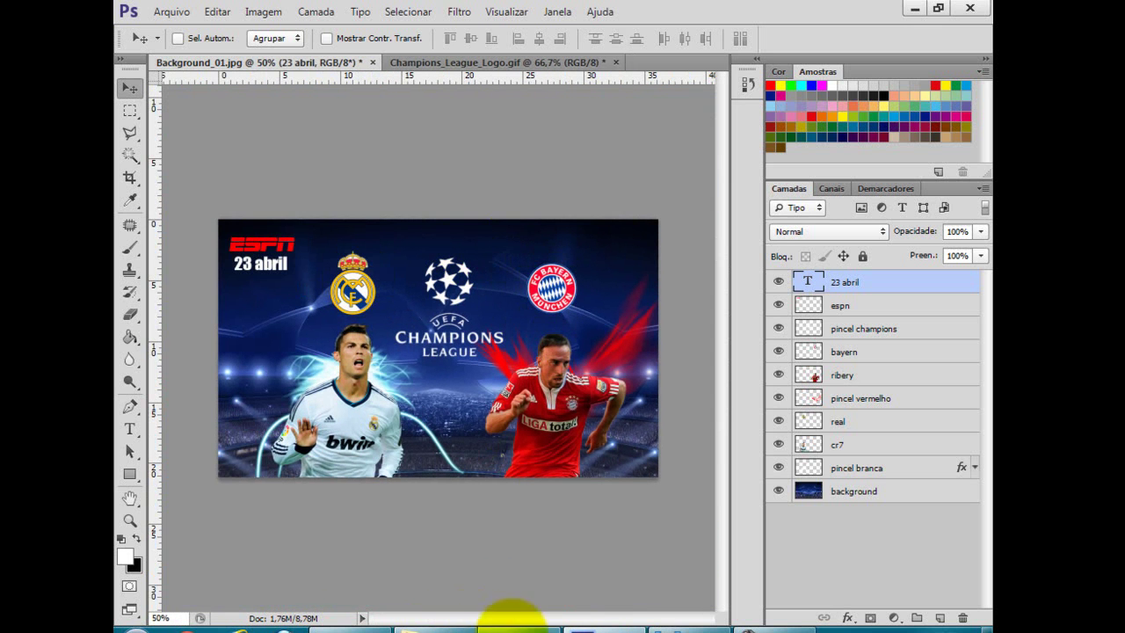
pyautogui.click(690, 628)
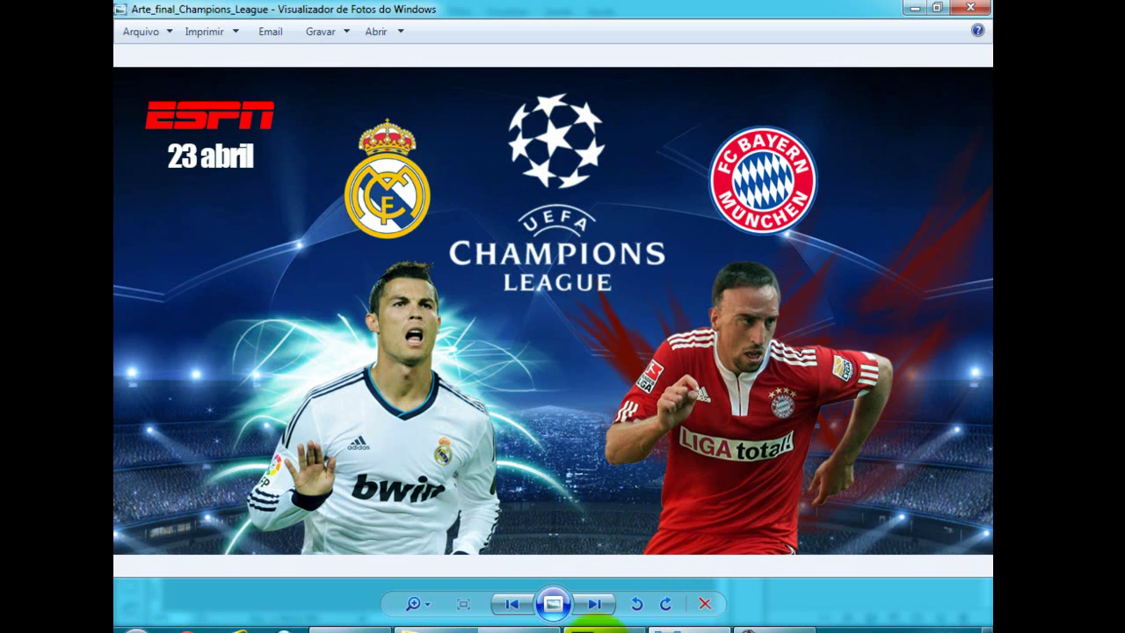
pyautogui.click(597, 627)
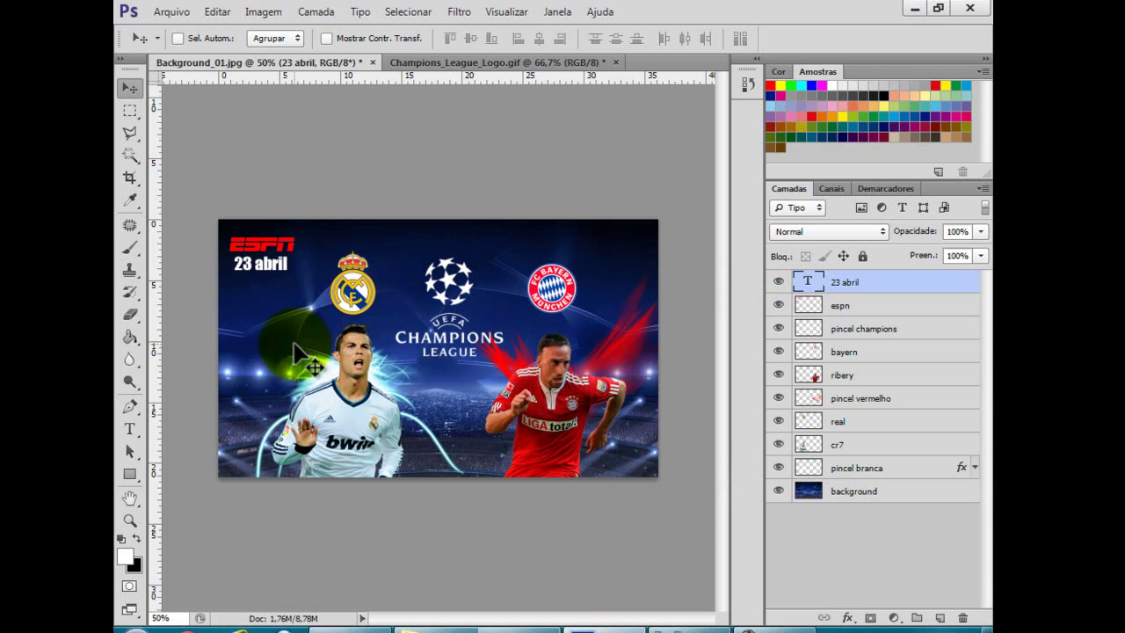
# Add a Levels adjustment layer above the 23 abril layer and slightly lower its RGB white input level to brighten the artwork.
pyautogui.click(894, 619)
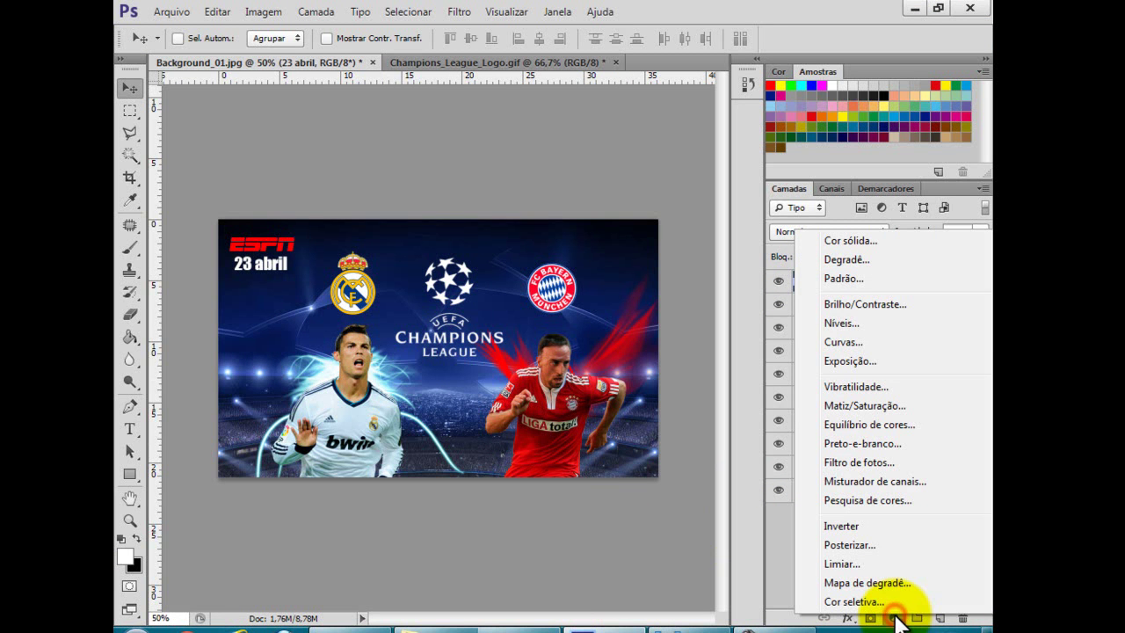
pyautogui.click(844, 323)
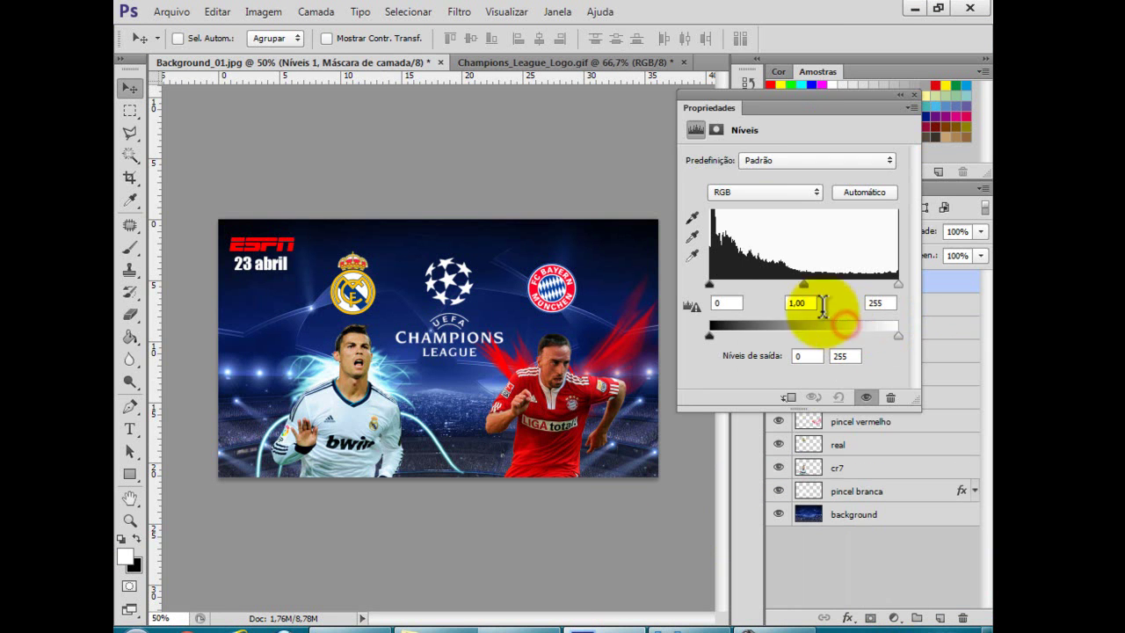
pyautogui.moveTo(757, 92); pyautogui.dragTo(727, 110)
pyautogui.moveTo(518, 247); pyautogui.dragTo(531, 245)
pyautogui.moveTo(589, 85); pyautogui.dragTo(659, 237)
pyautogui.moveTo(596, 407); pyautogui.dragTo(567, 403)
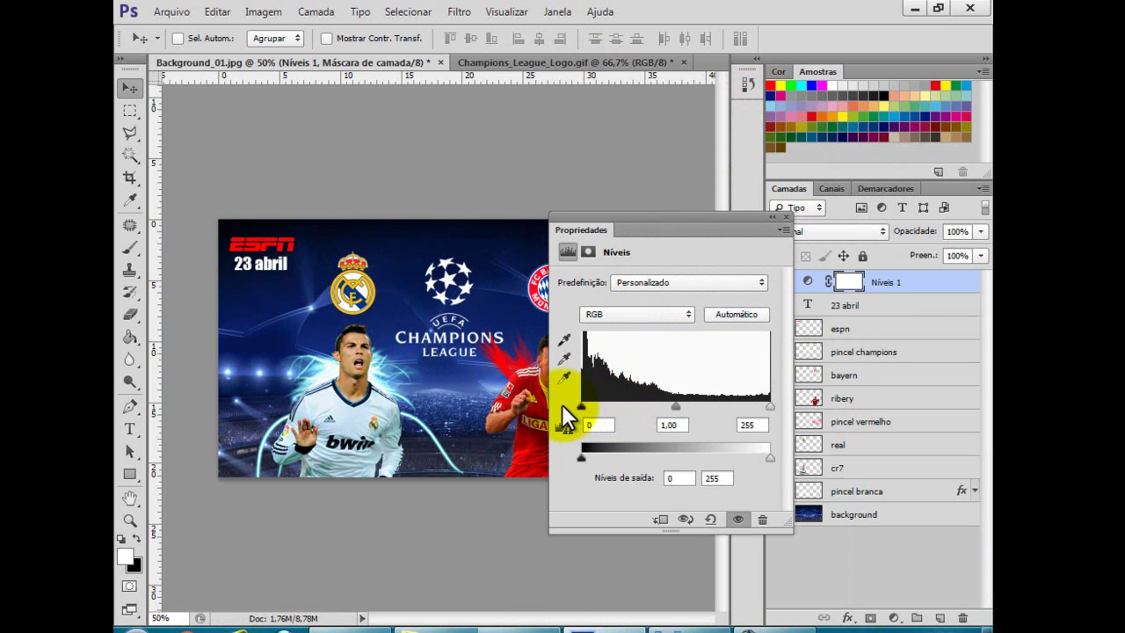
pyautogui.moveTo(767, 406); pyautogui.dragTo(754, 408)
pyautogui.moveTo(739, 229); pyautogui.dragTo(670, 307)
pyautogui.click(674, 300)
# Add a Color Balance adjustment layer above the Levels layer with midtones at cyan-red -26, magenta-green -7 and yellow-blue +18.
pyautogui.click(893, 618)
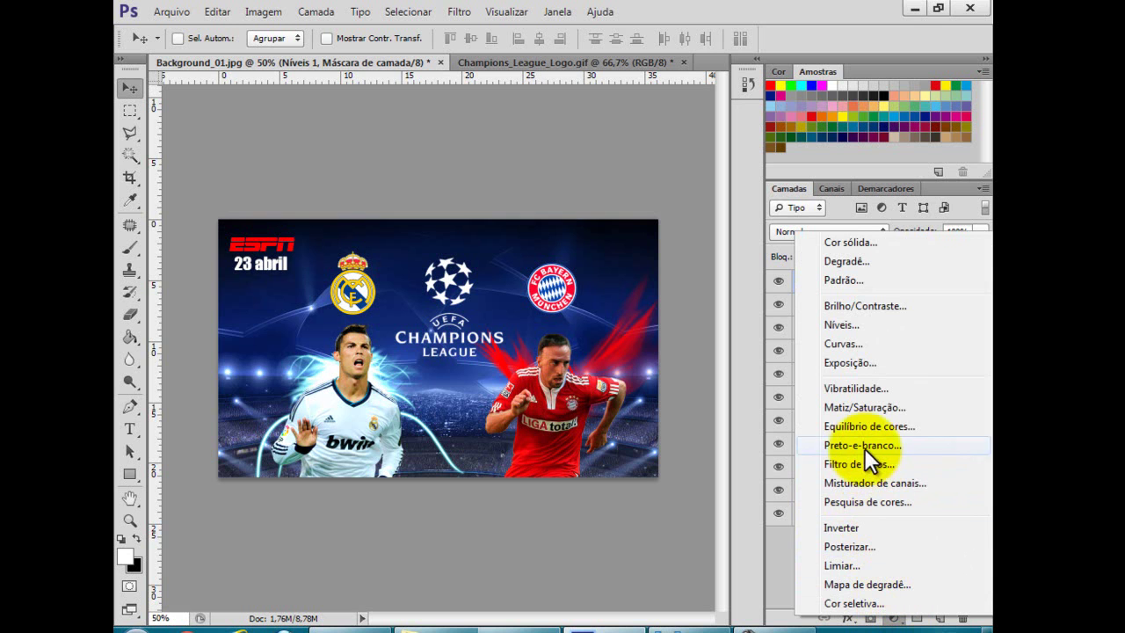
pyautogui.click(873, 425)
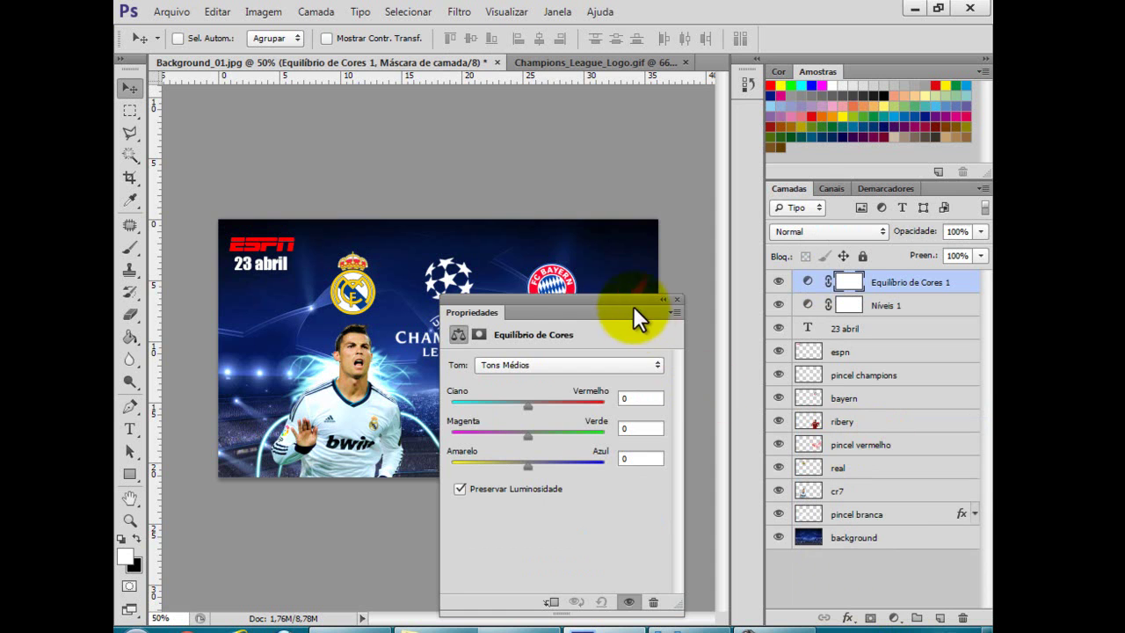
pyautogui.moveTo(631, 295); pyautogui.dragTo(687, 384)
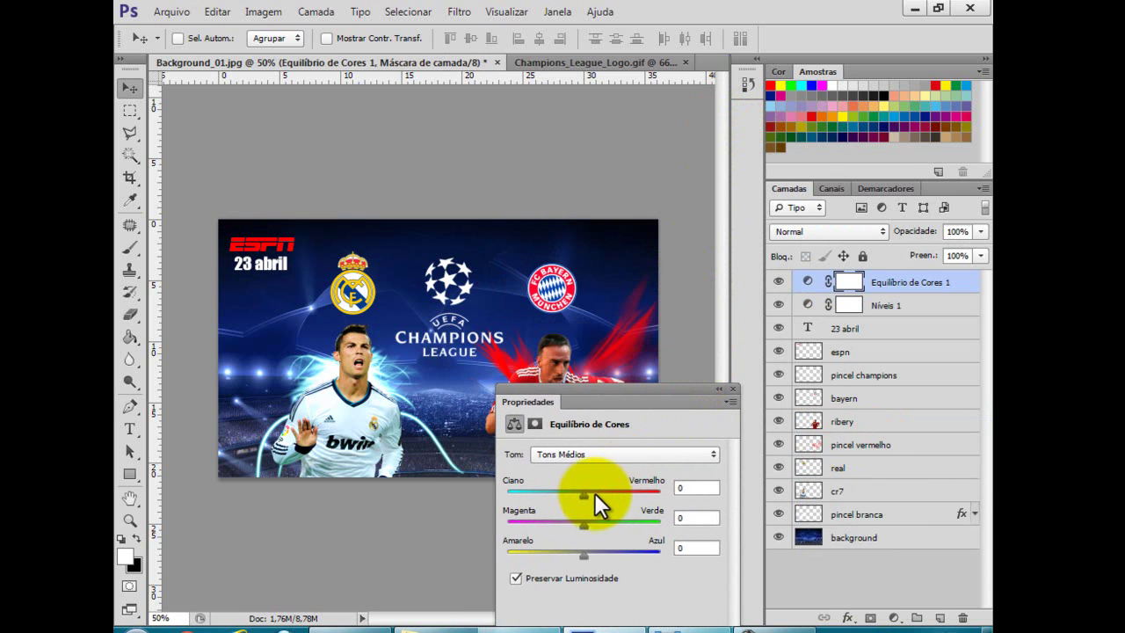
pyautogui.moveTo(579, 491); pyautogui.dragTo(596, 553)
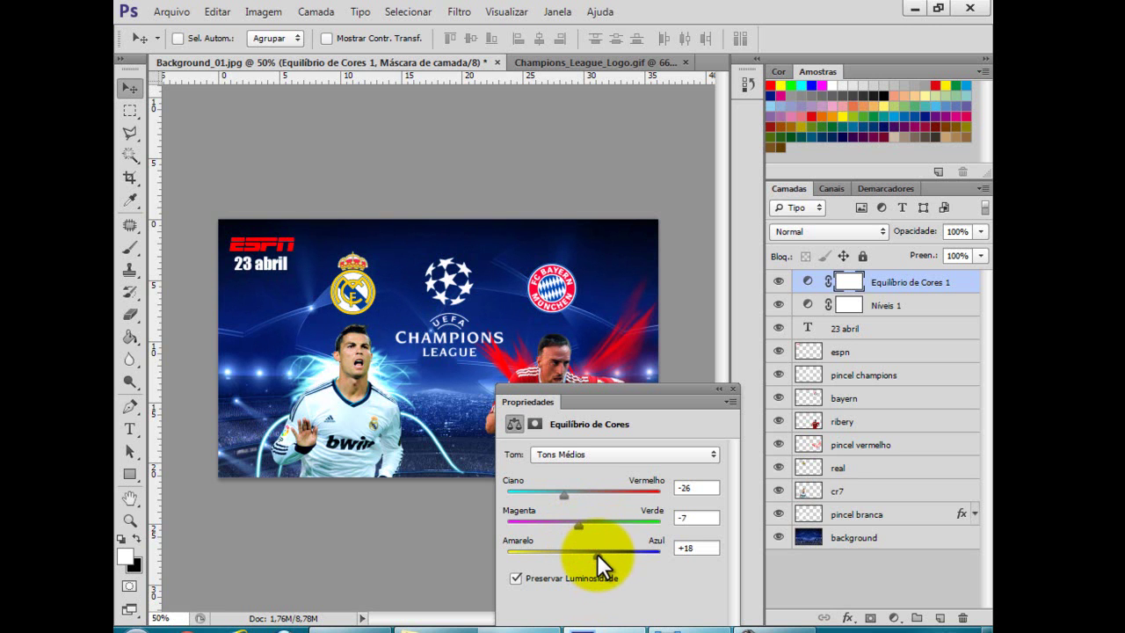
pyautogui.click(734, 387)
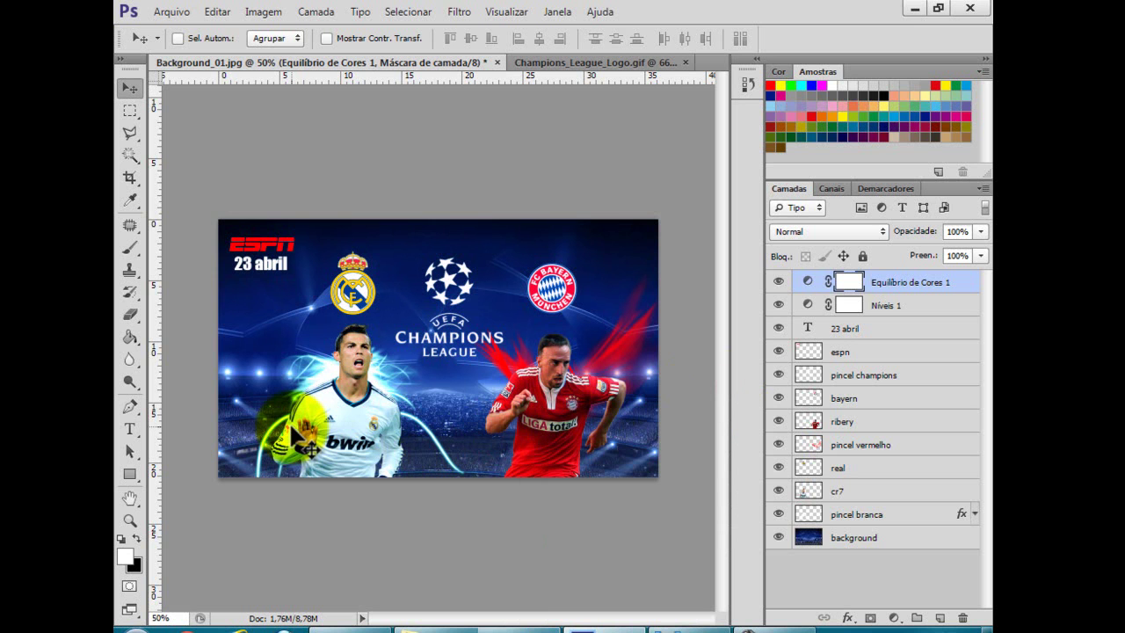
# Check the overall composition and flatten all layers of the artwork into a single background layer.
pyautogui.hotkey('ctrl', '+')
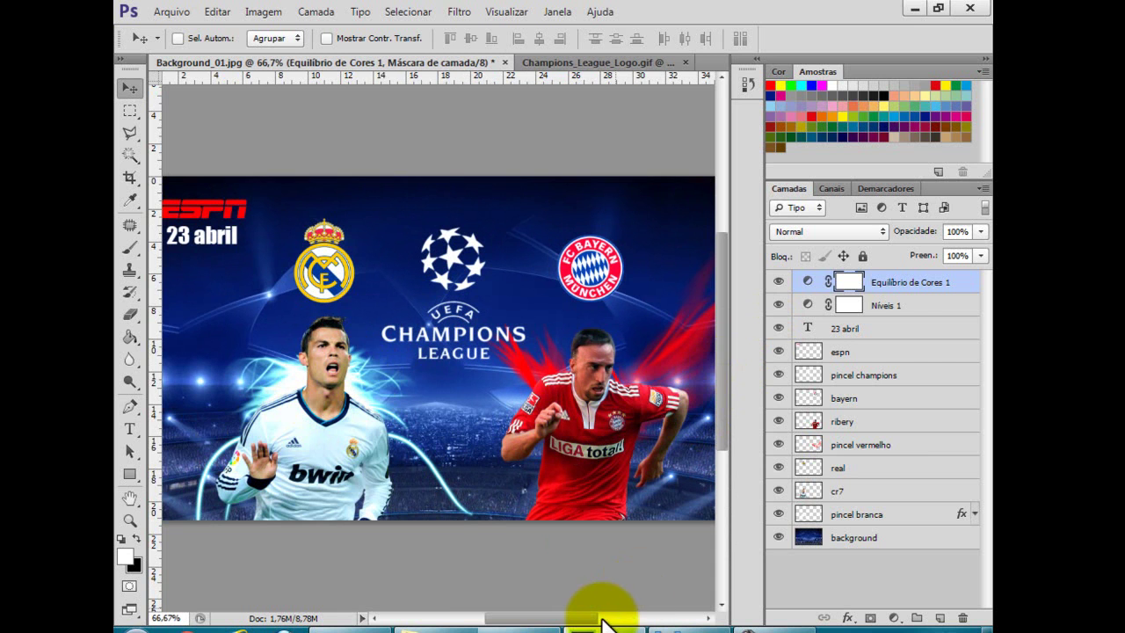
pyautogui.moveTo(585, 621)
pyautogui.mouseDown()
pyautogui.moveTo(572, 610)
pyautogui.moveTo(595, 624)
pyautogui.moveTo(578, 625)
pyautogui.mouseUp()
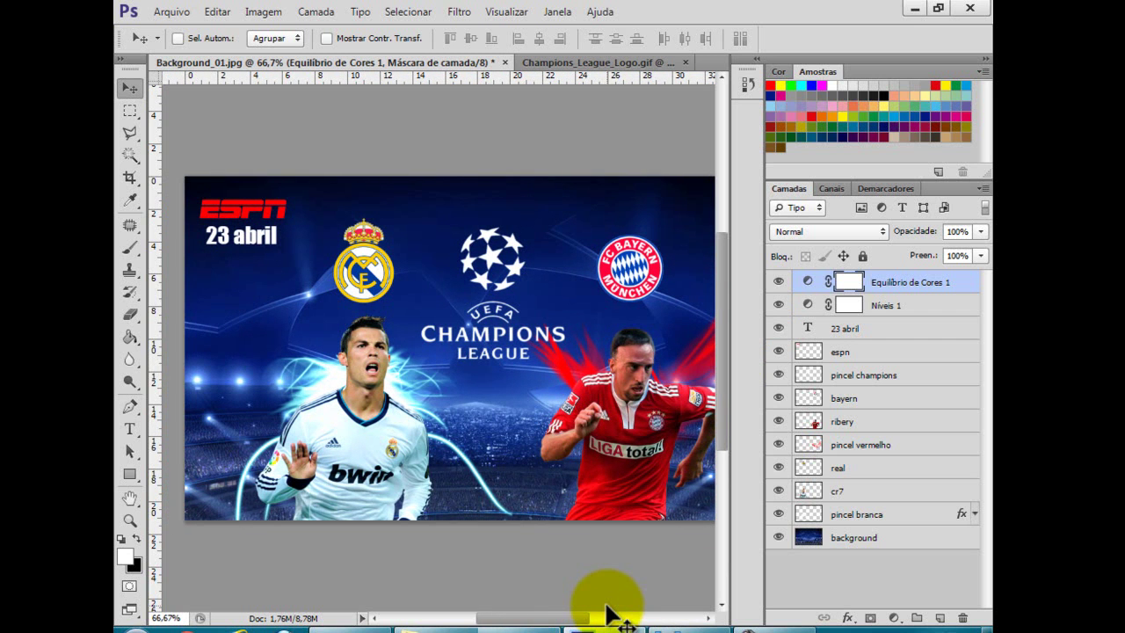
pyautogui.hotkey('ctrl', '-')
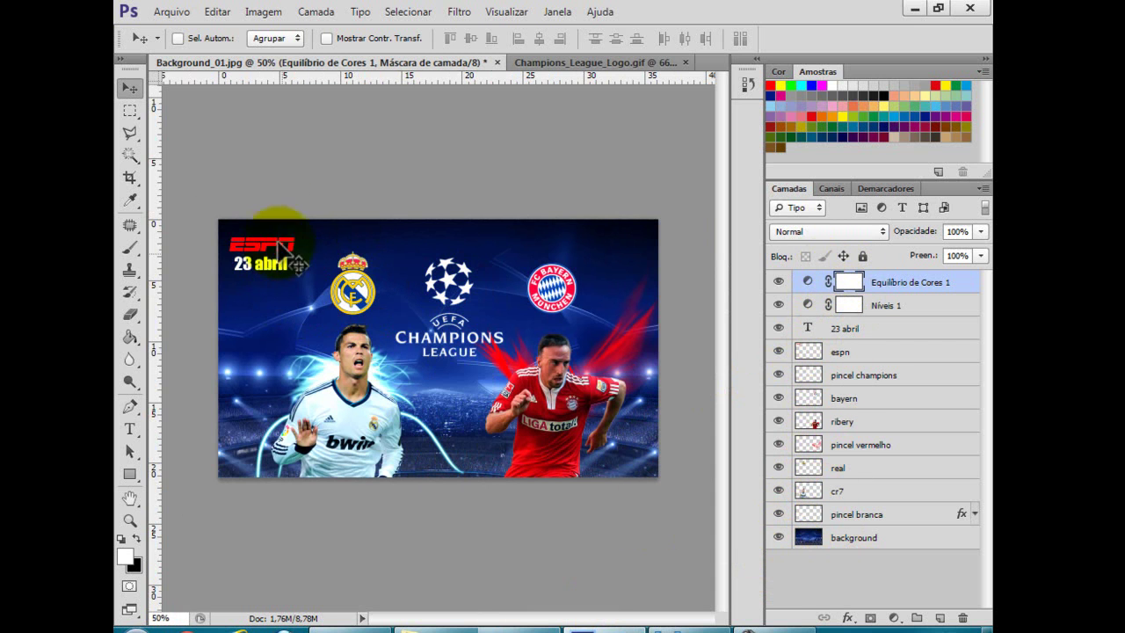
pyautogui.click(312, 11)
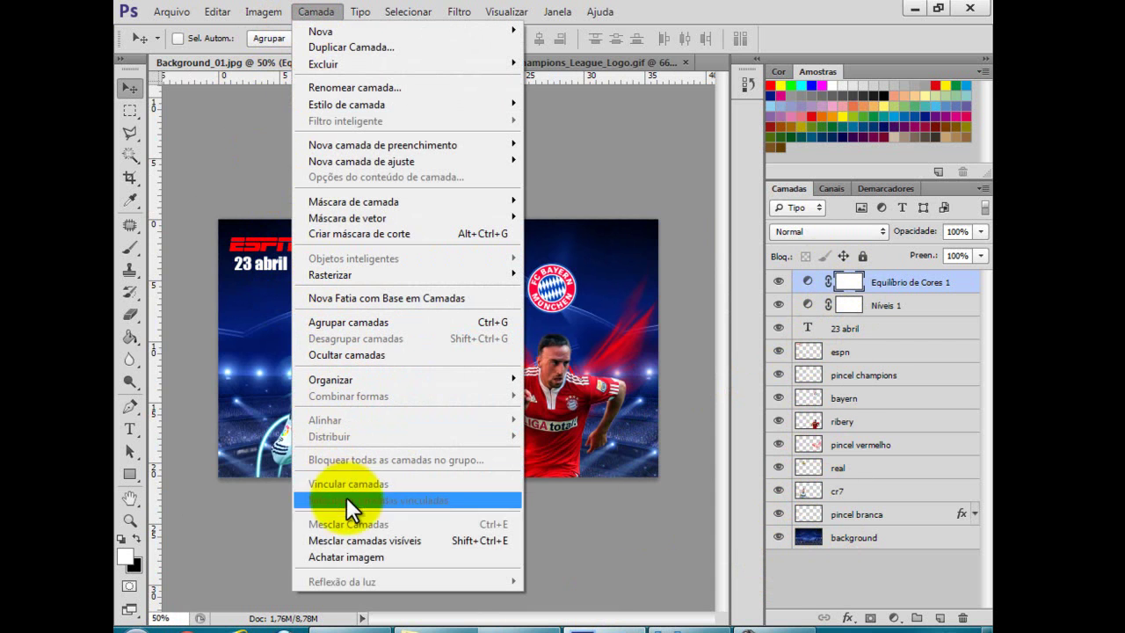
pyautogui.click(345, 551)
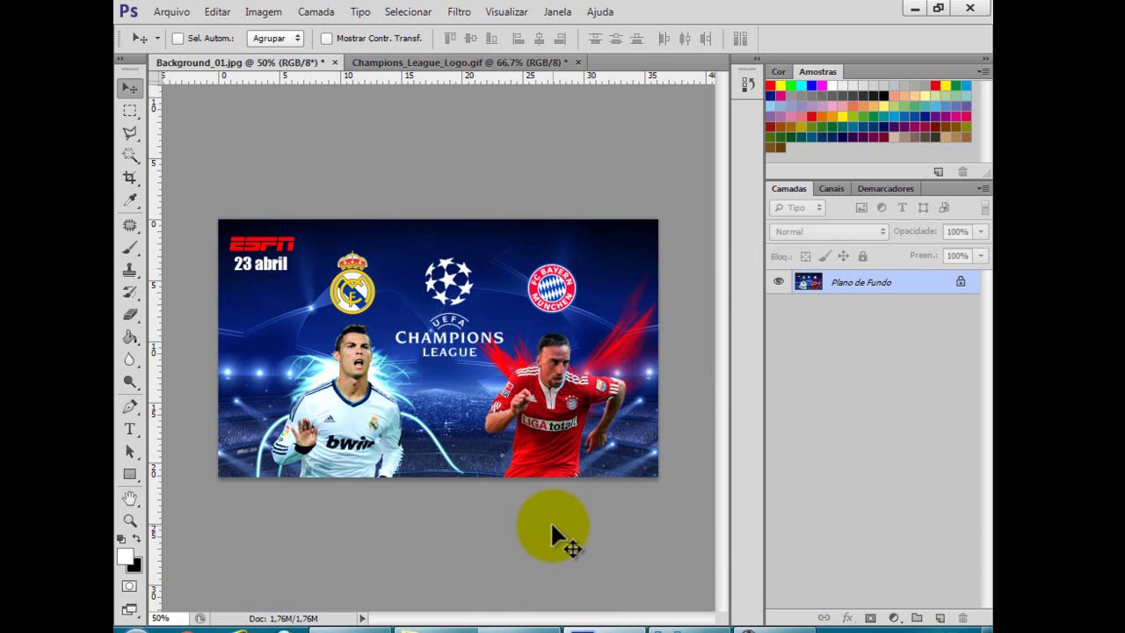